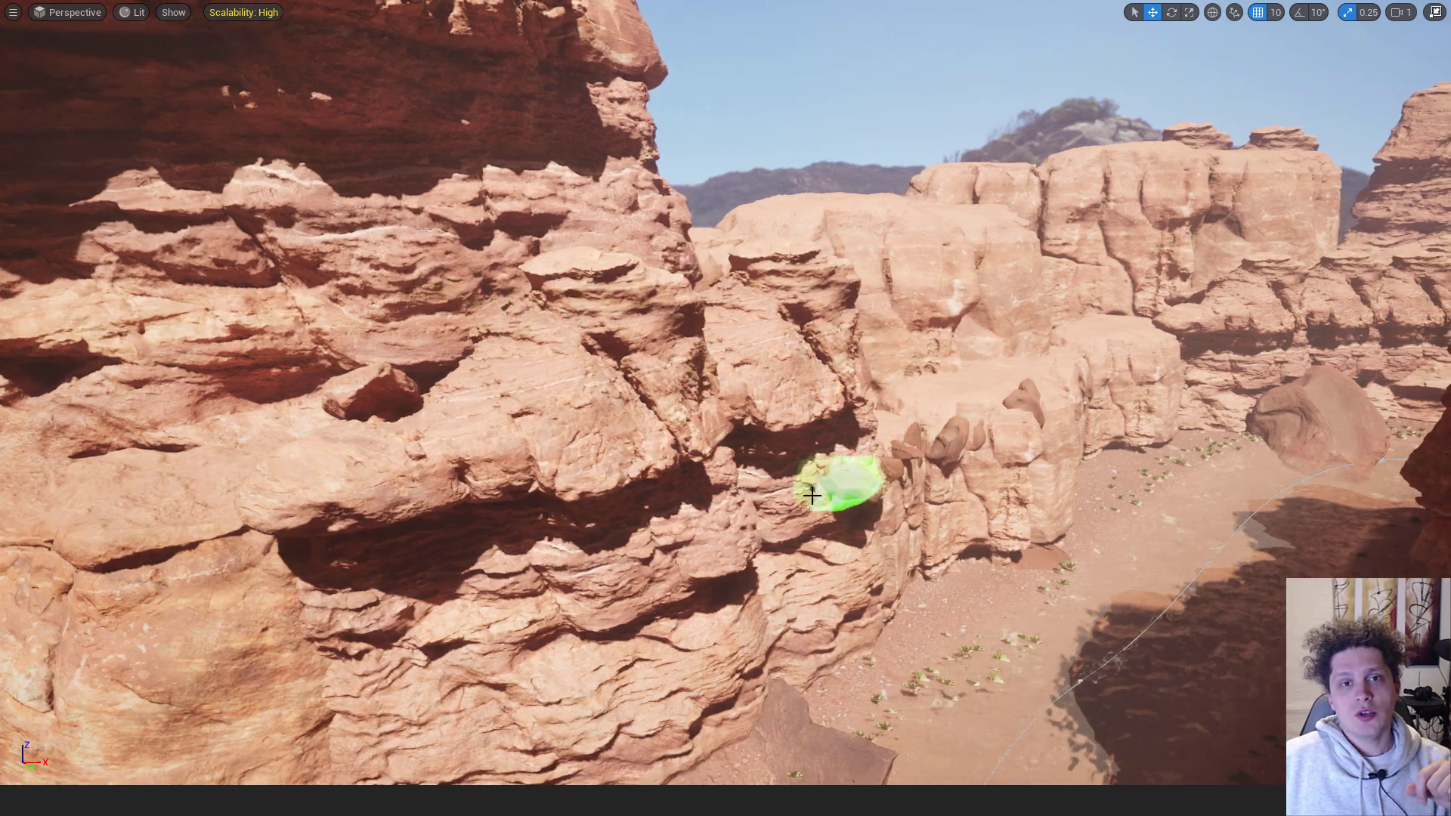
mouse_move(852, 511)
right_mouse_down()
mouse_move(865, 544)
mouse_move(907, 472)
mouse_move(1031, 350)
mouse_move(1005, 378)
mouse_move(836, 366)
mouse_move(959, 372)
mouse_move(923, 421)
mouse_move(862, 408)
right_mouse_up()
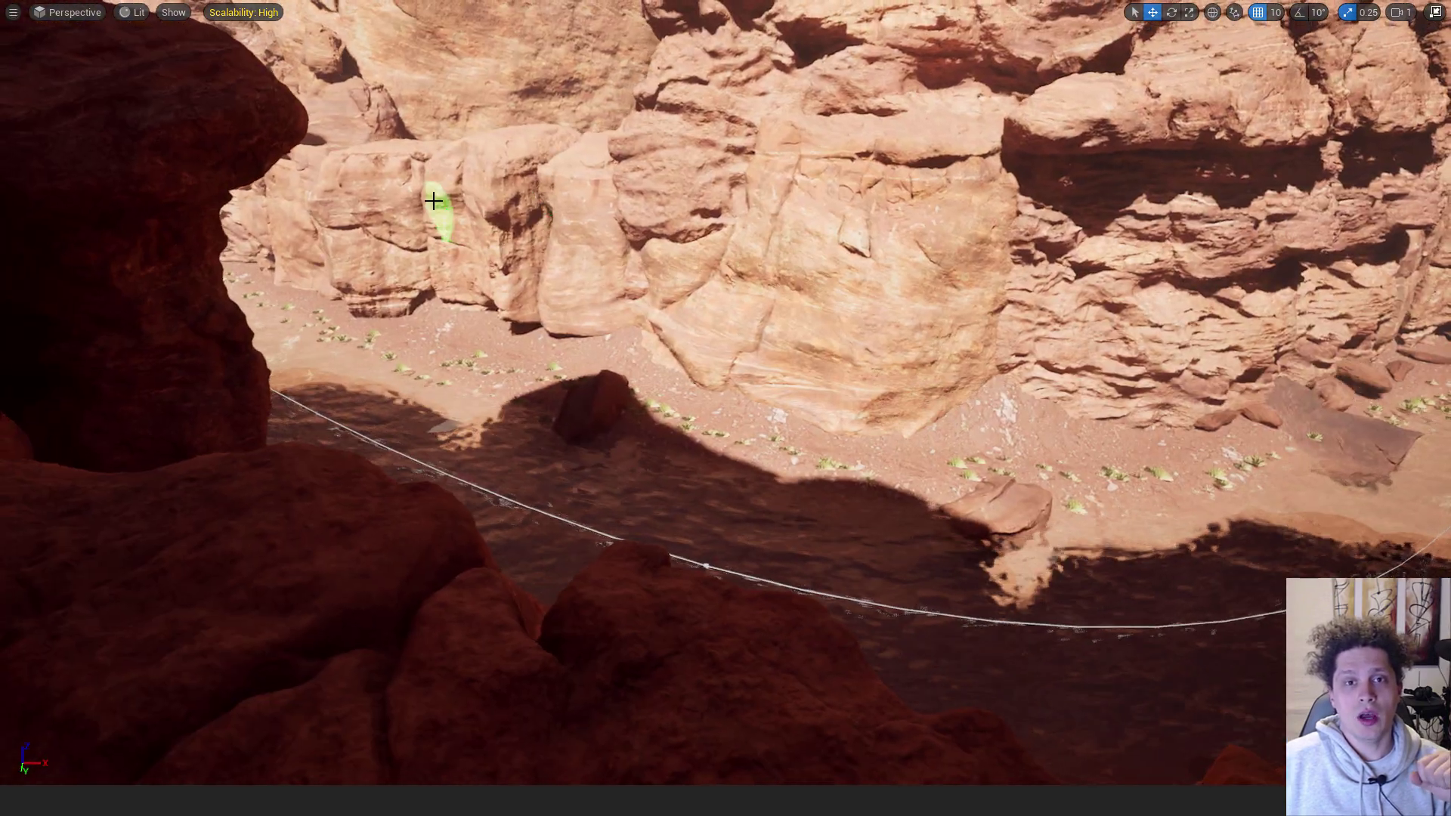
mouse_move(437, 211)
left_mouse_down()
mouse_move(746, 246)
mouse_move(1267, 265)
mouse_move(1255, 272)
left_mouse_up()
right_click_drag(1254, 272, 1076, 298)
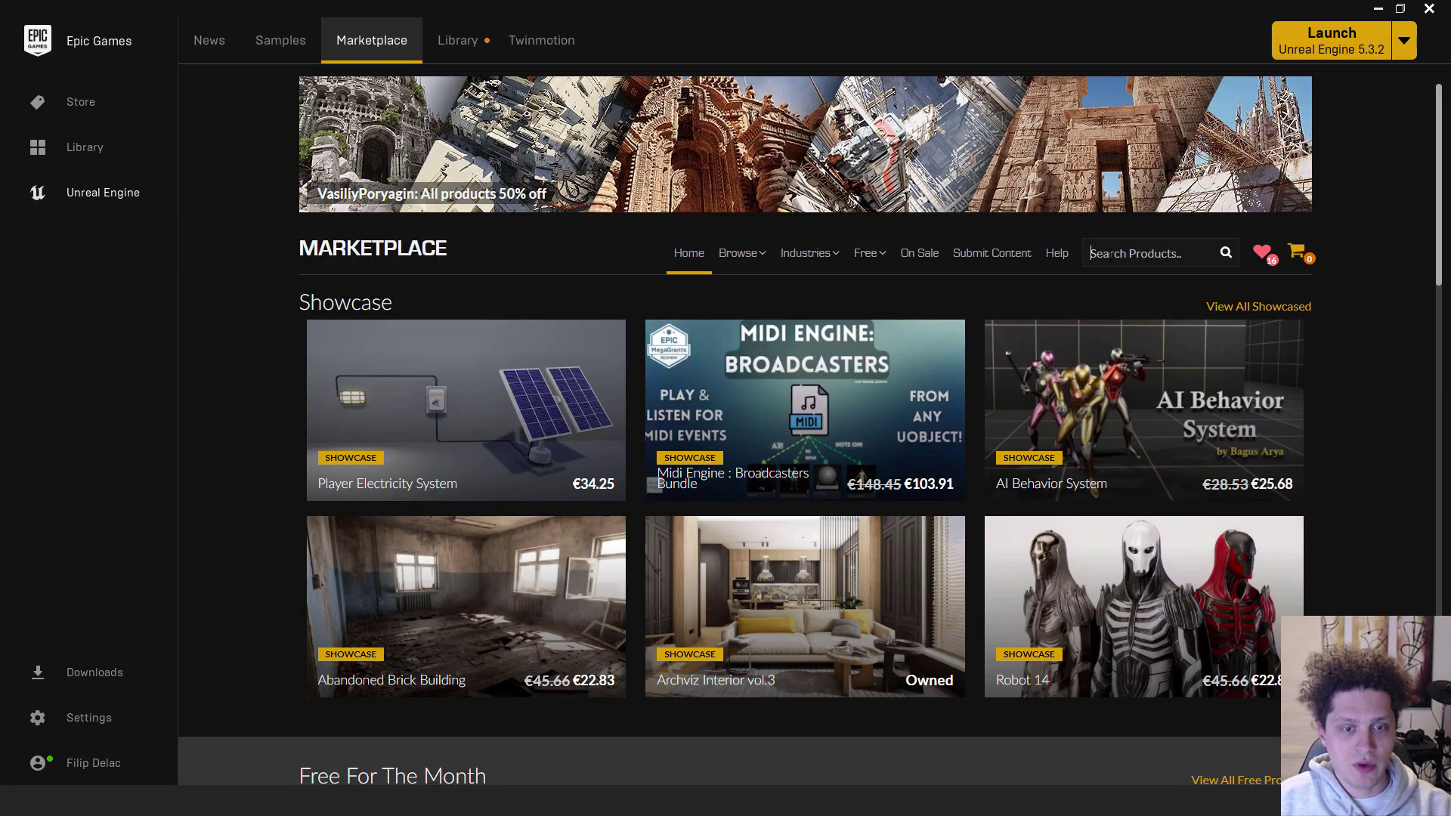
Step: Search the Marketplace for "physical layout", open the Physical Layout Tool page, and view its engine install options without installing
key("Return")
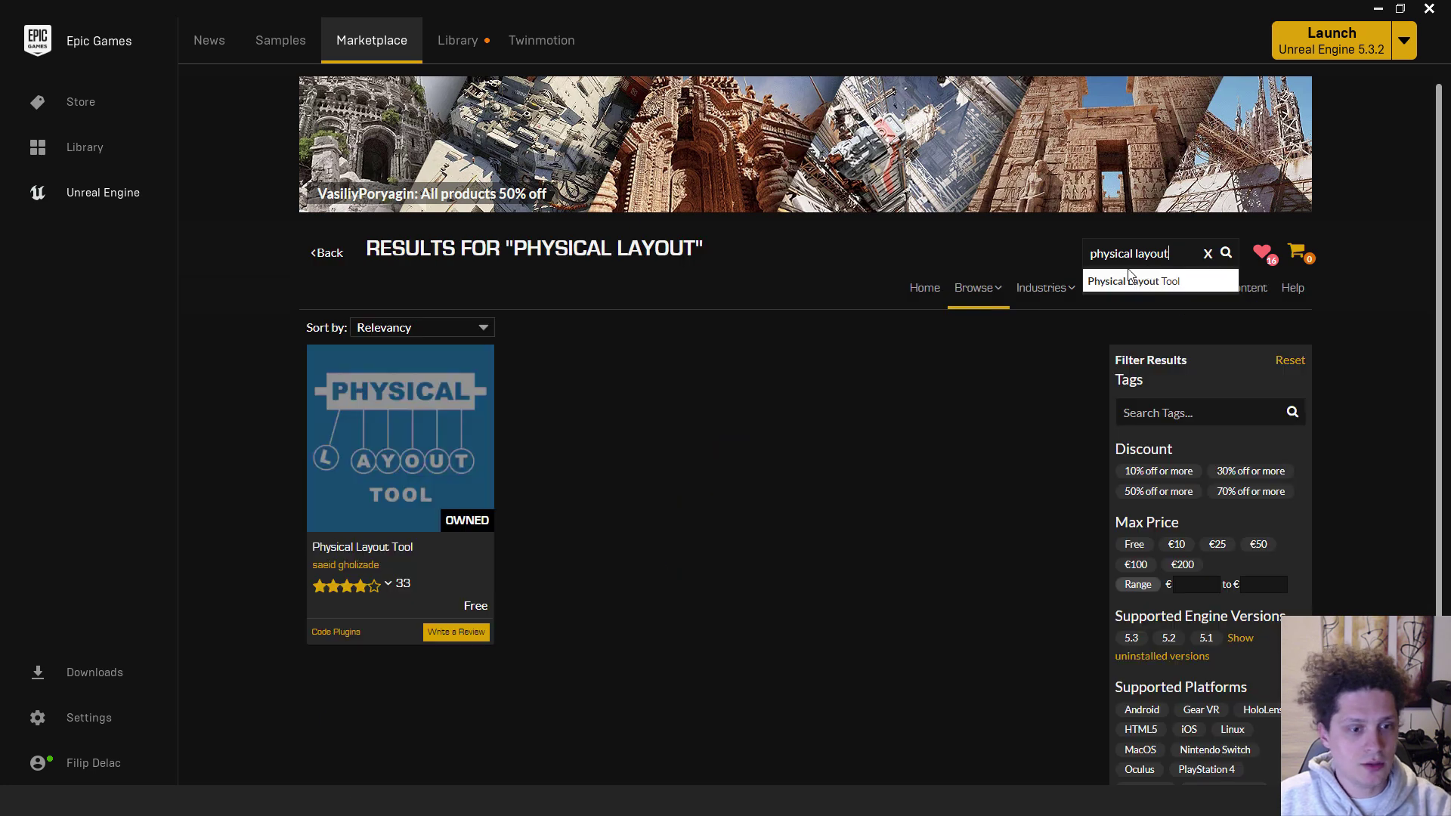
left_click(394, 421)
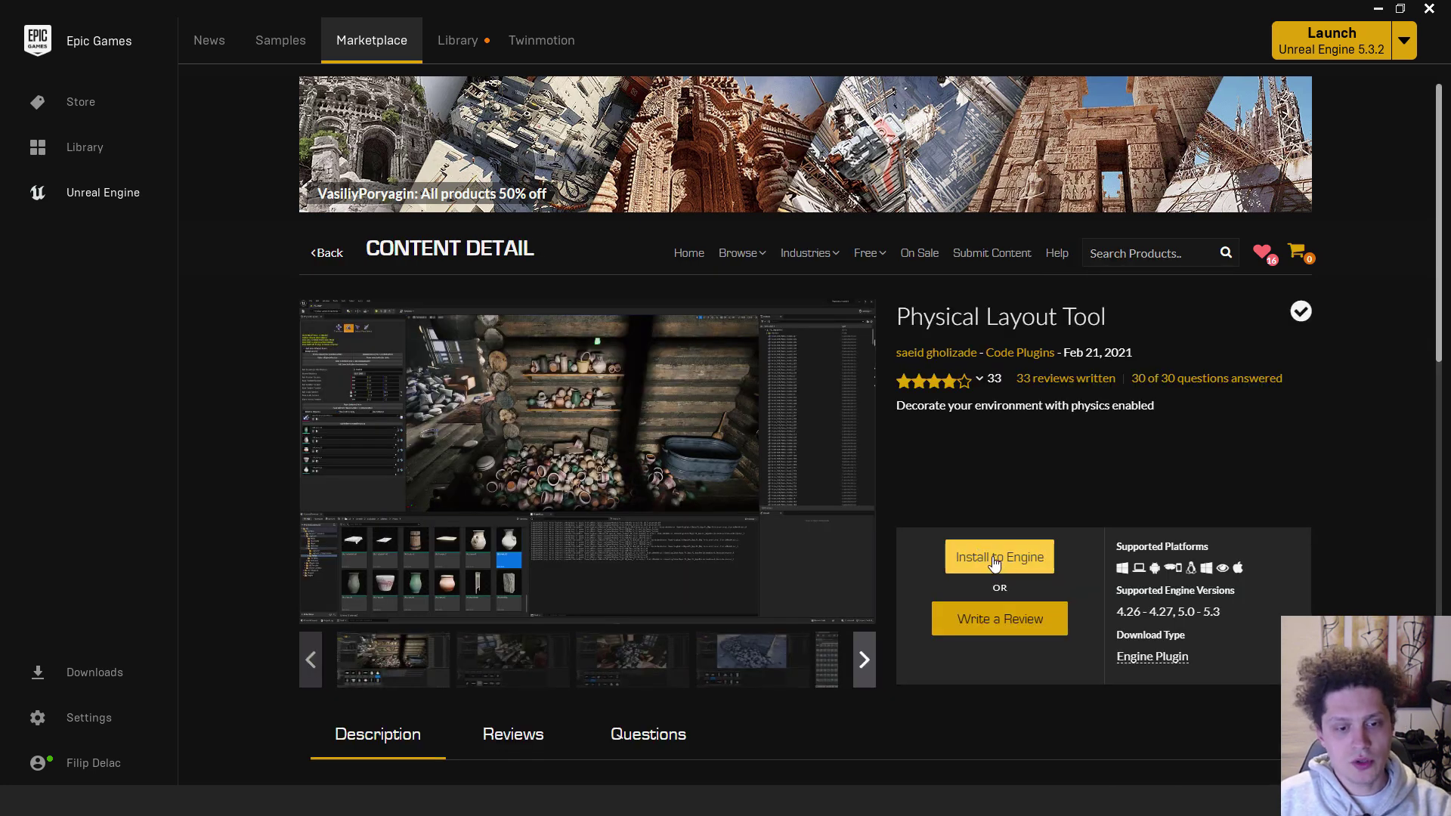
left_click(999, 559)
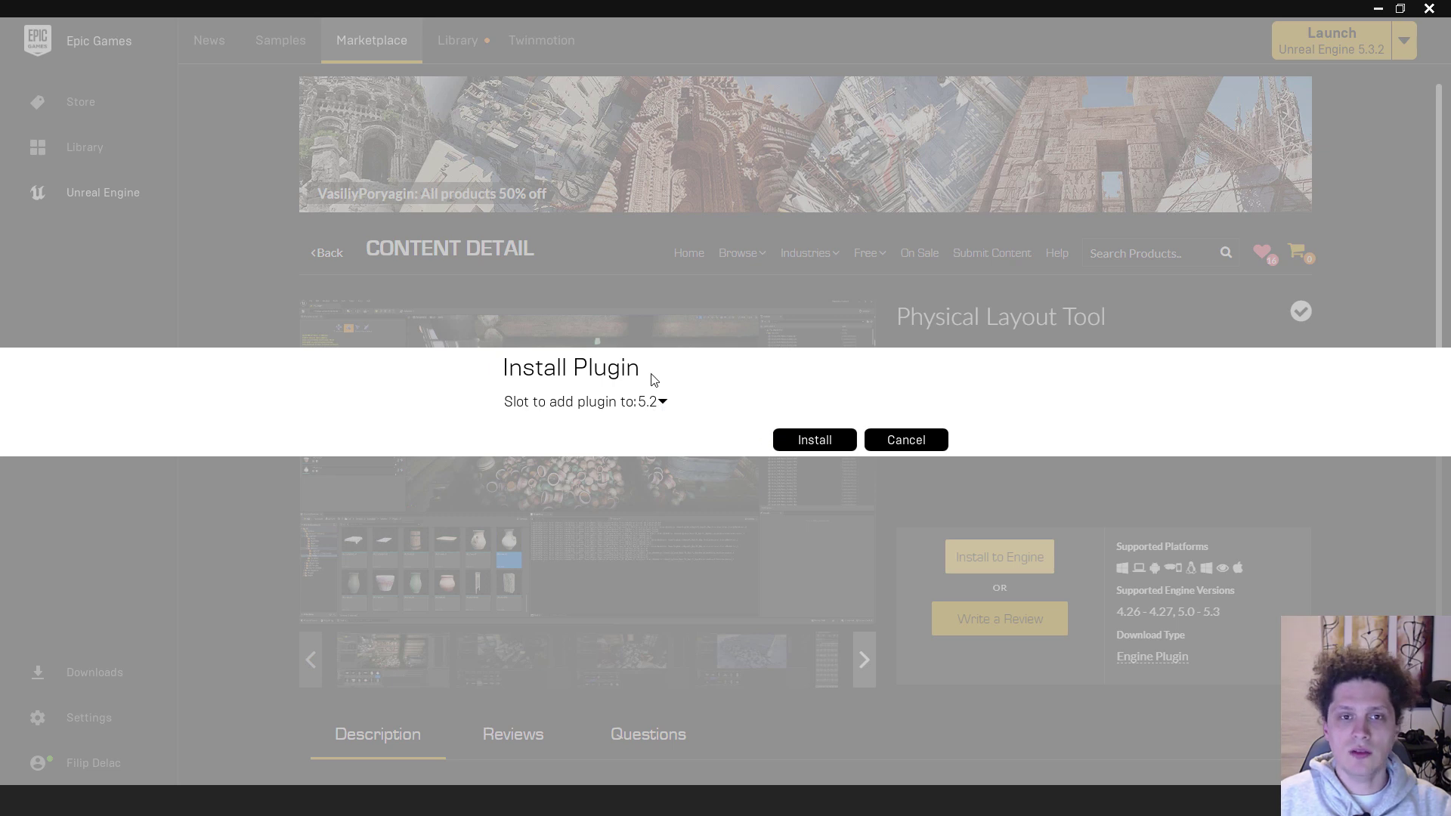
left_click(901, 441)
Step: Launch Unreal Engine 5.3.2 and create a Games project from the Third Person template named test12
left_click(1328, 49)
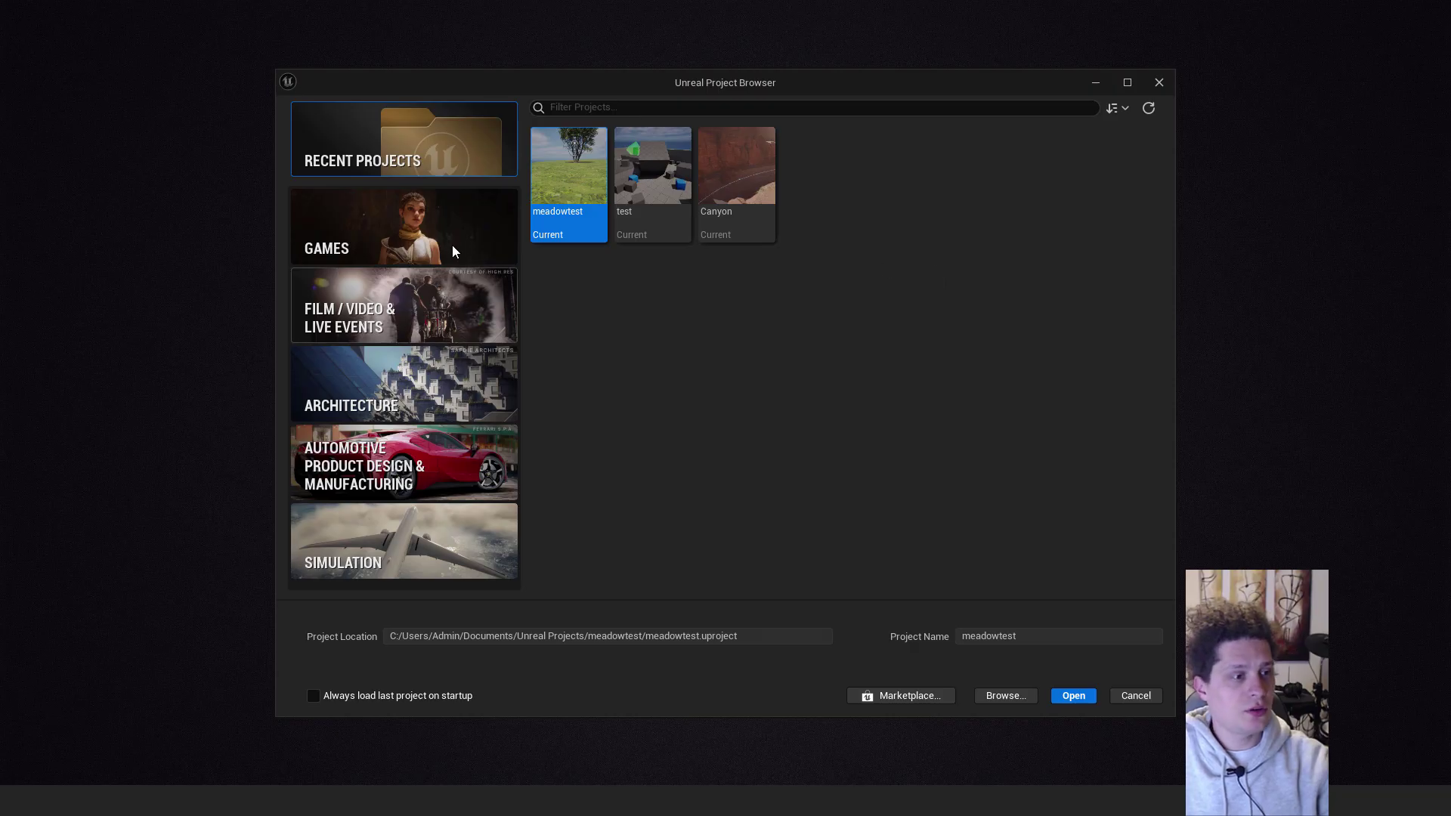
left_click(444, 239)
left_click(824, 138)
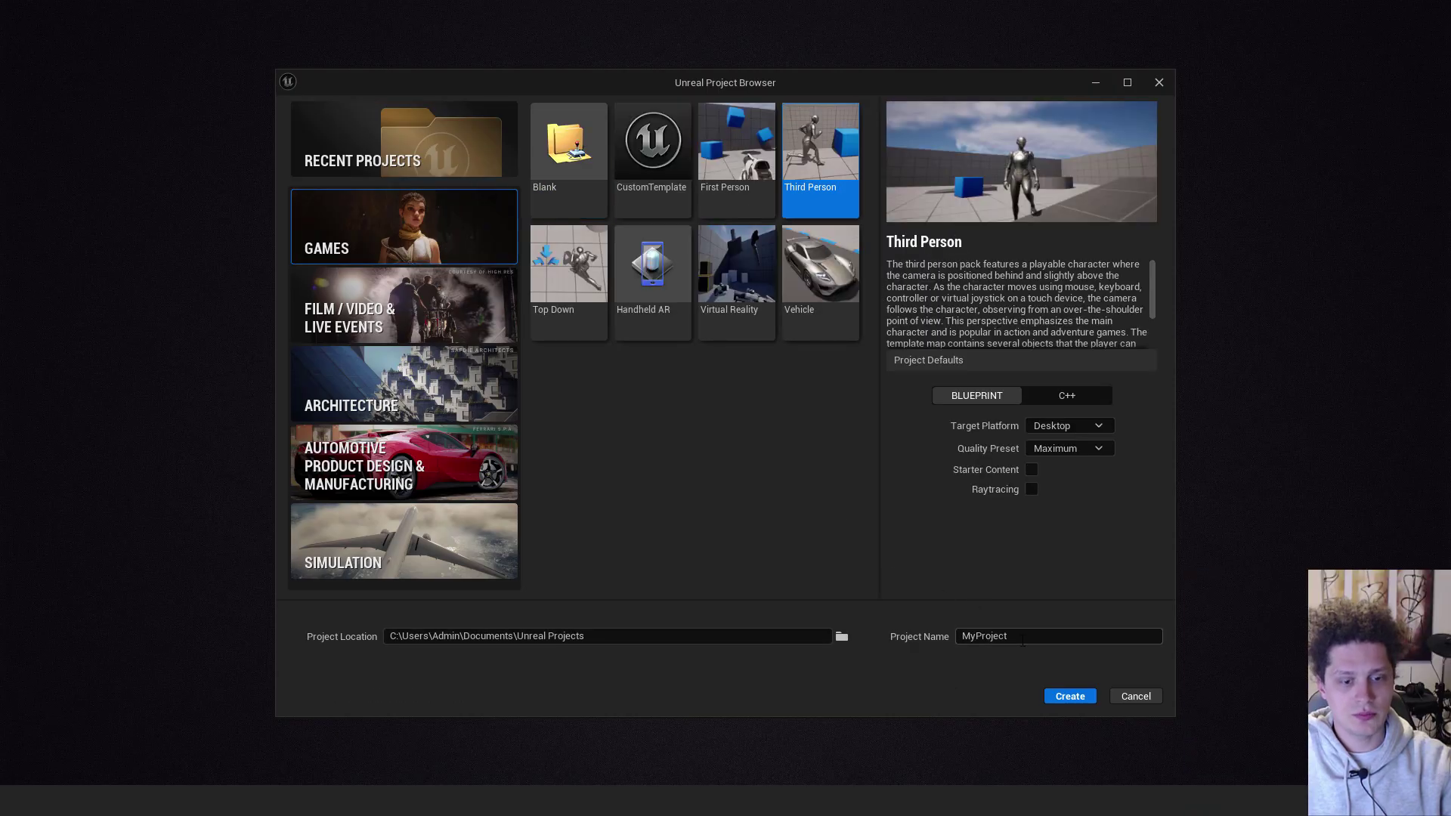
type("test12")
key("Return")
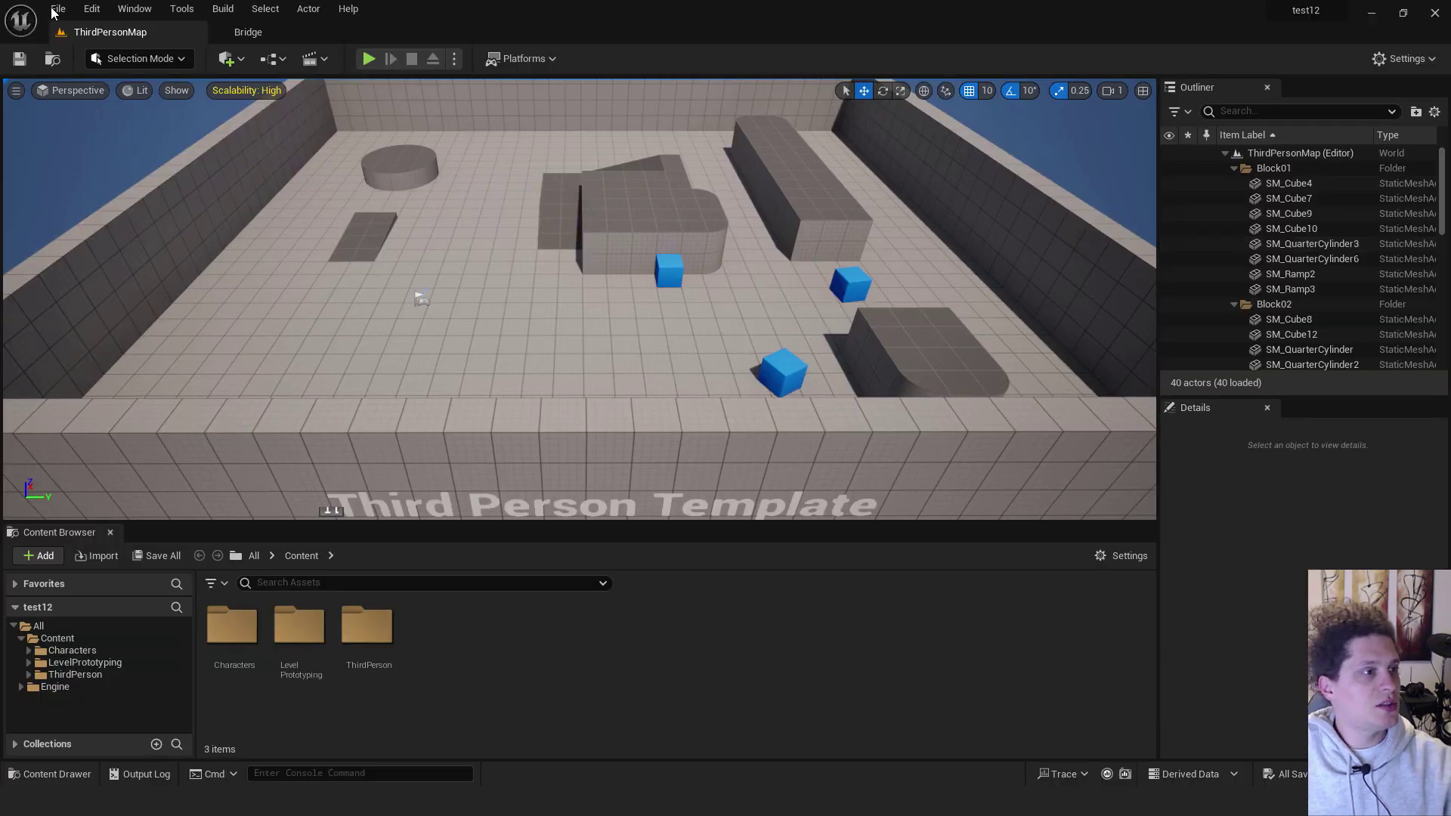
Step: Find the PhysicalLayout plugin by searching for "layout", enable it, and restart the editor
left_click(92, 9)
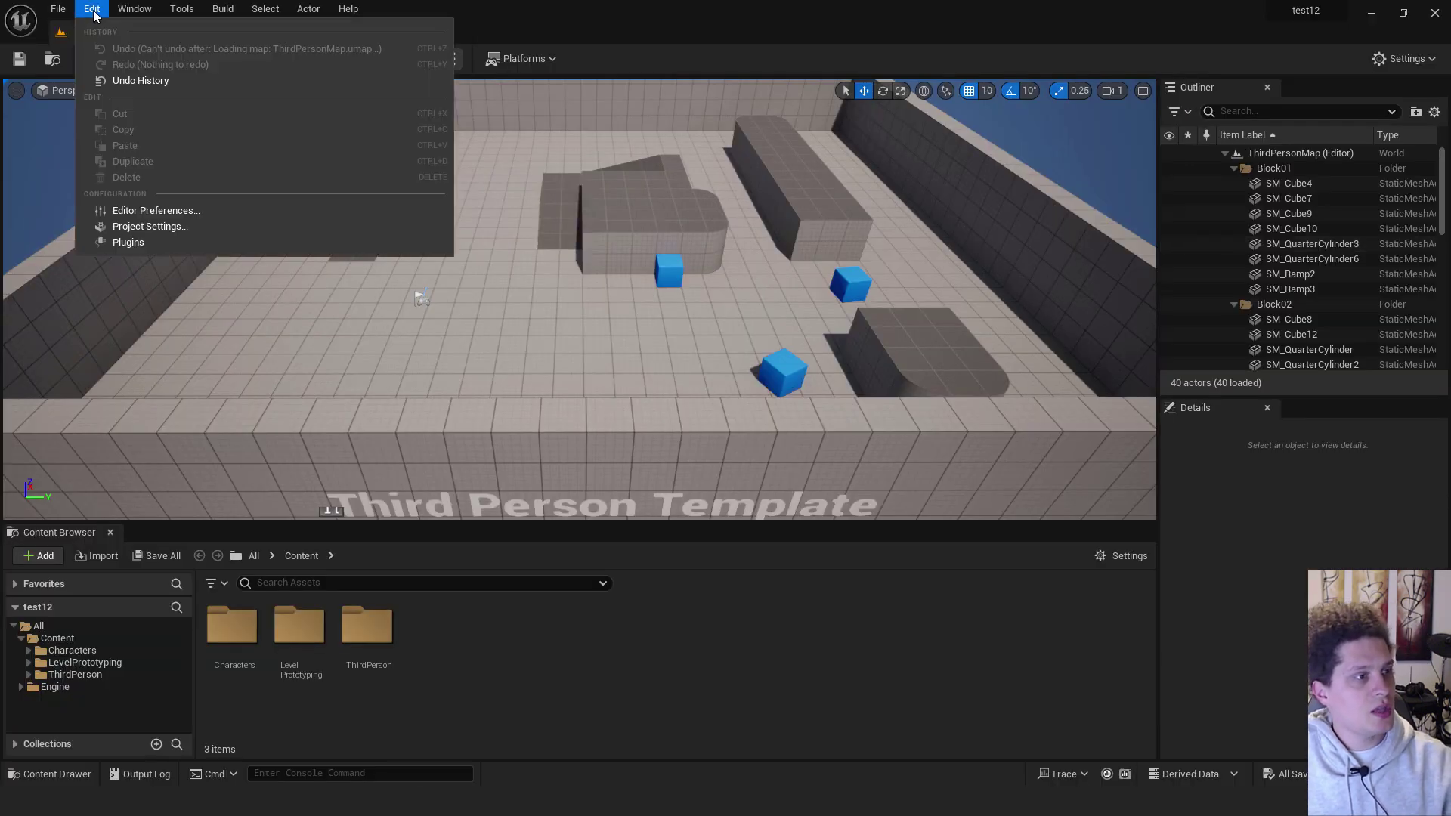
left_click(142, 239)
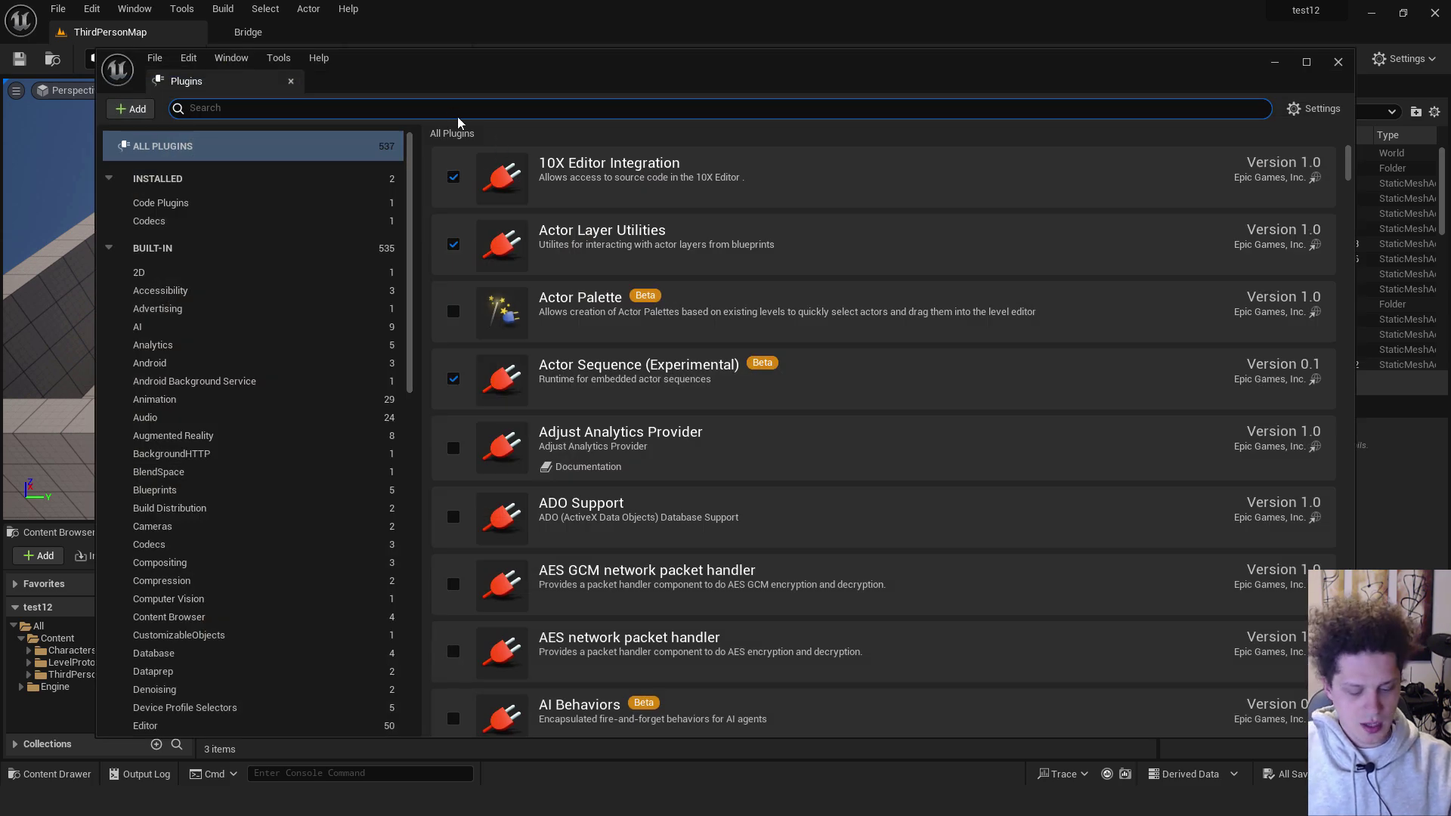
type("layout")
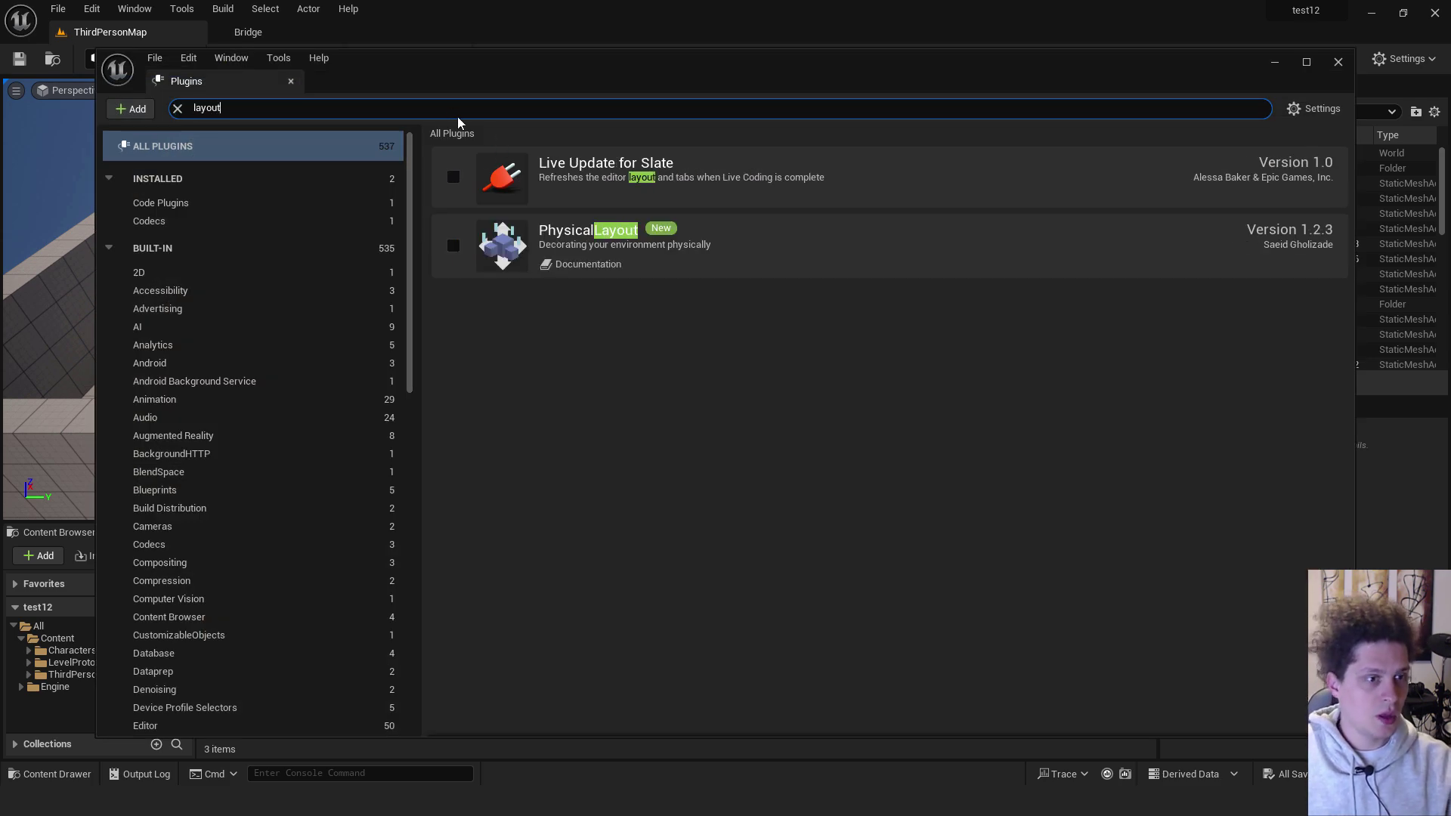
left_click(452, 245)
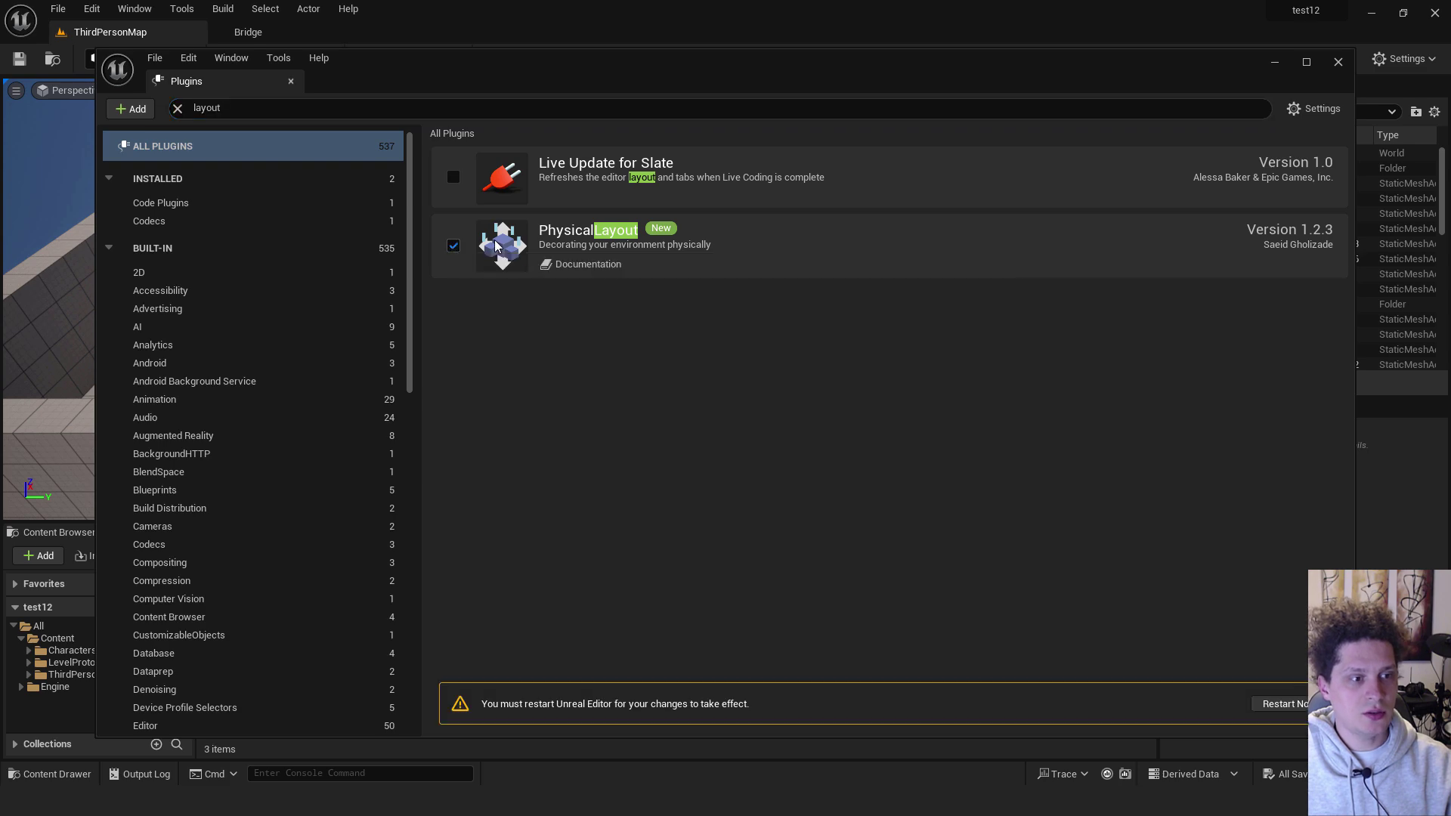
left_click(1289, 707)
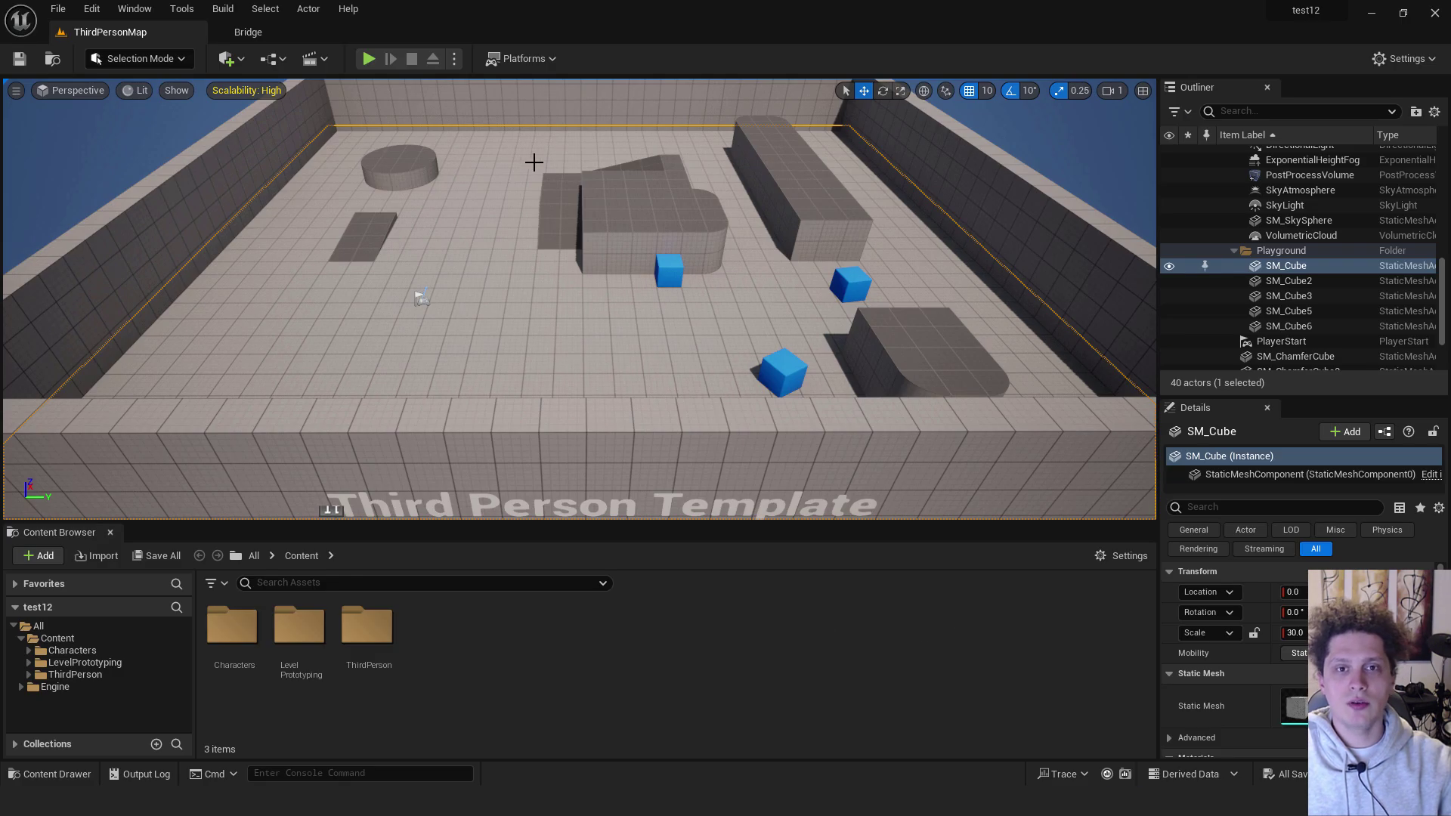
Step: Try Physical Layout Mode in the Third Person template level with the floor cube selected
left_click(182, 59)
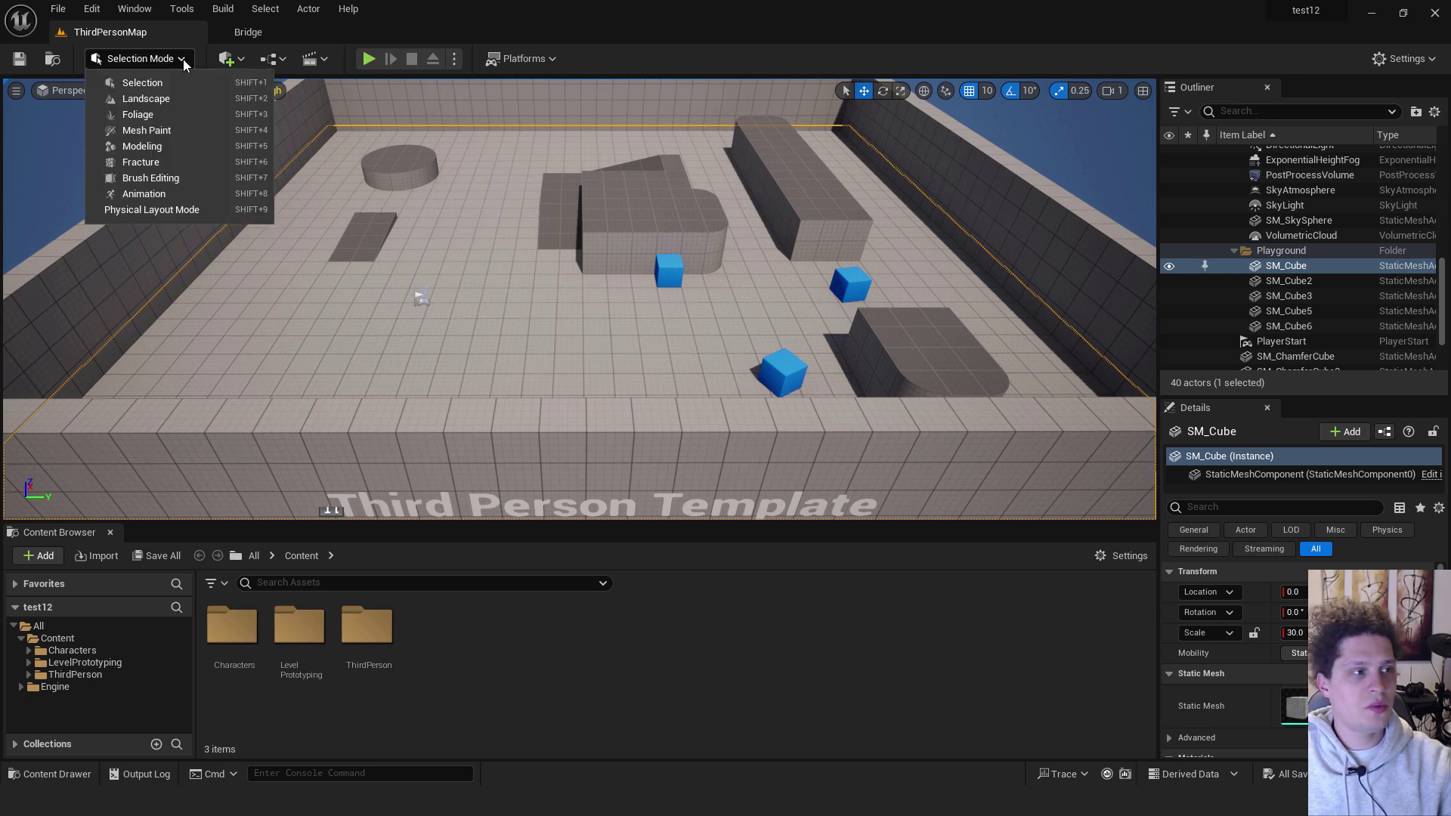
left_click(163, 210)
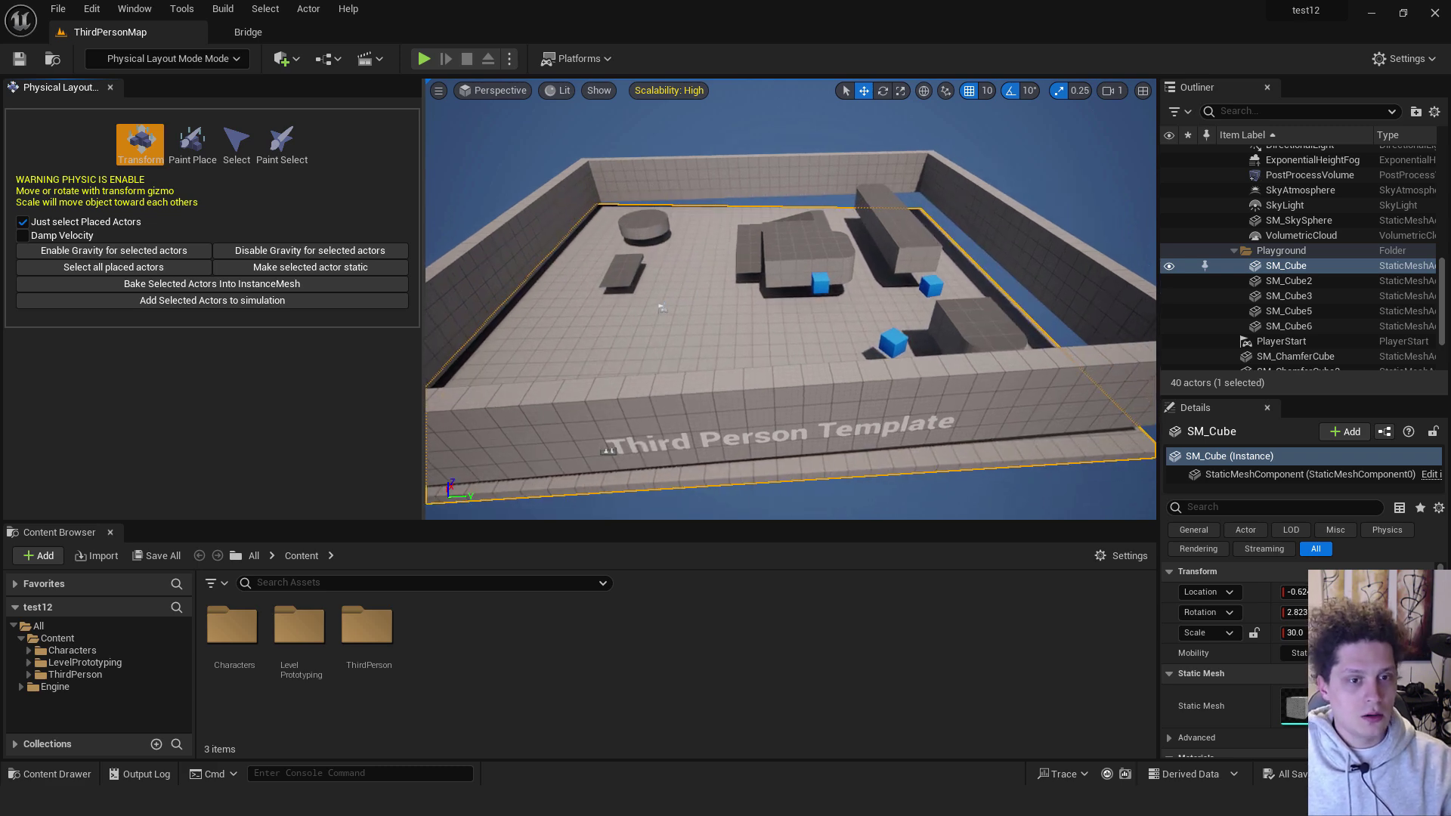
left_click(762, 240)
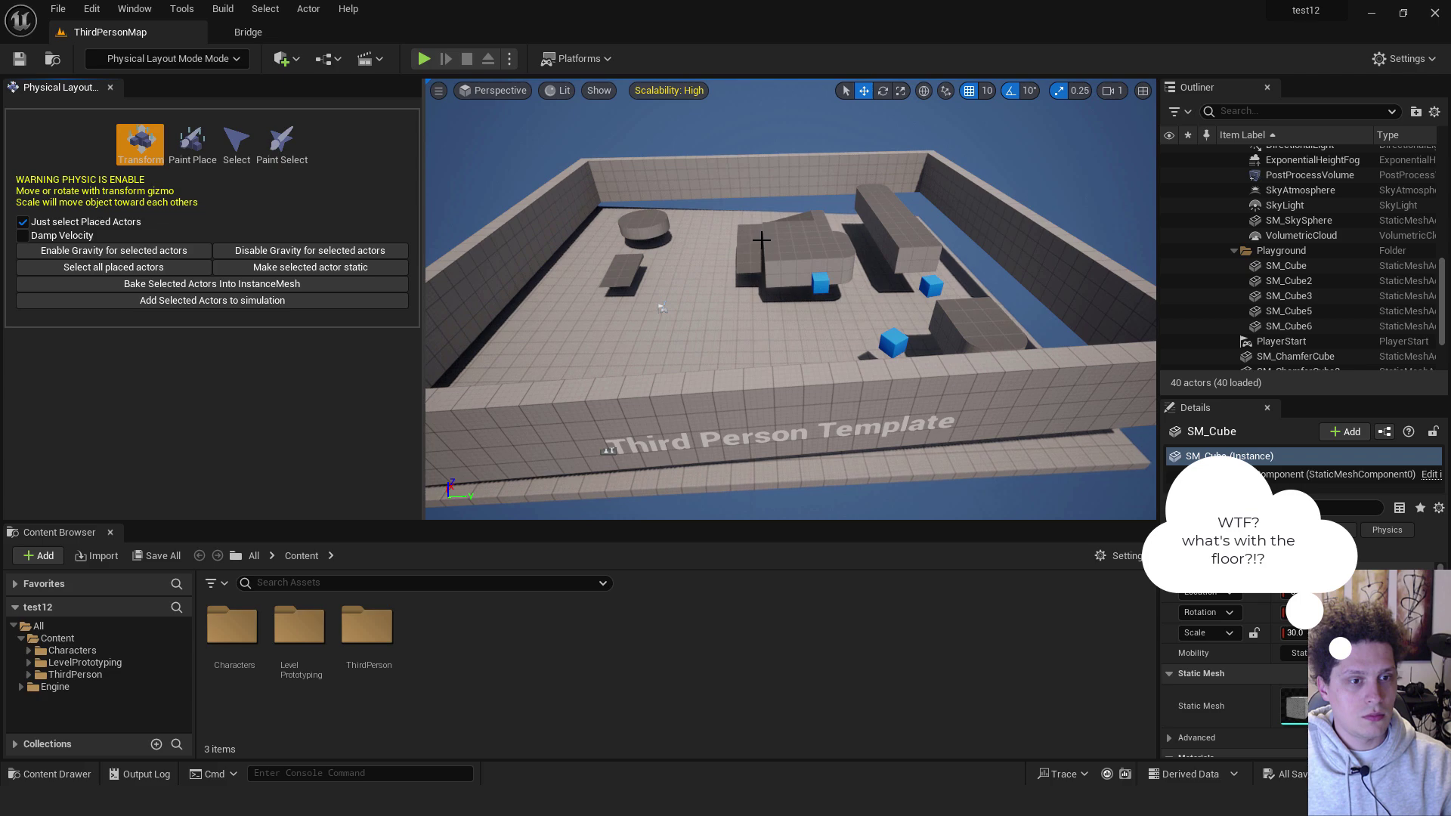
left_click(755, 123)
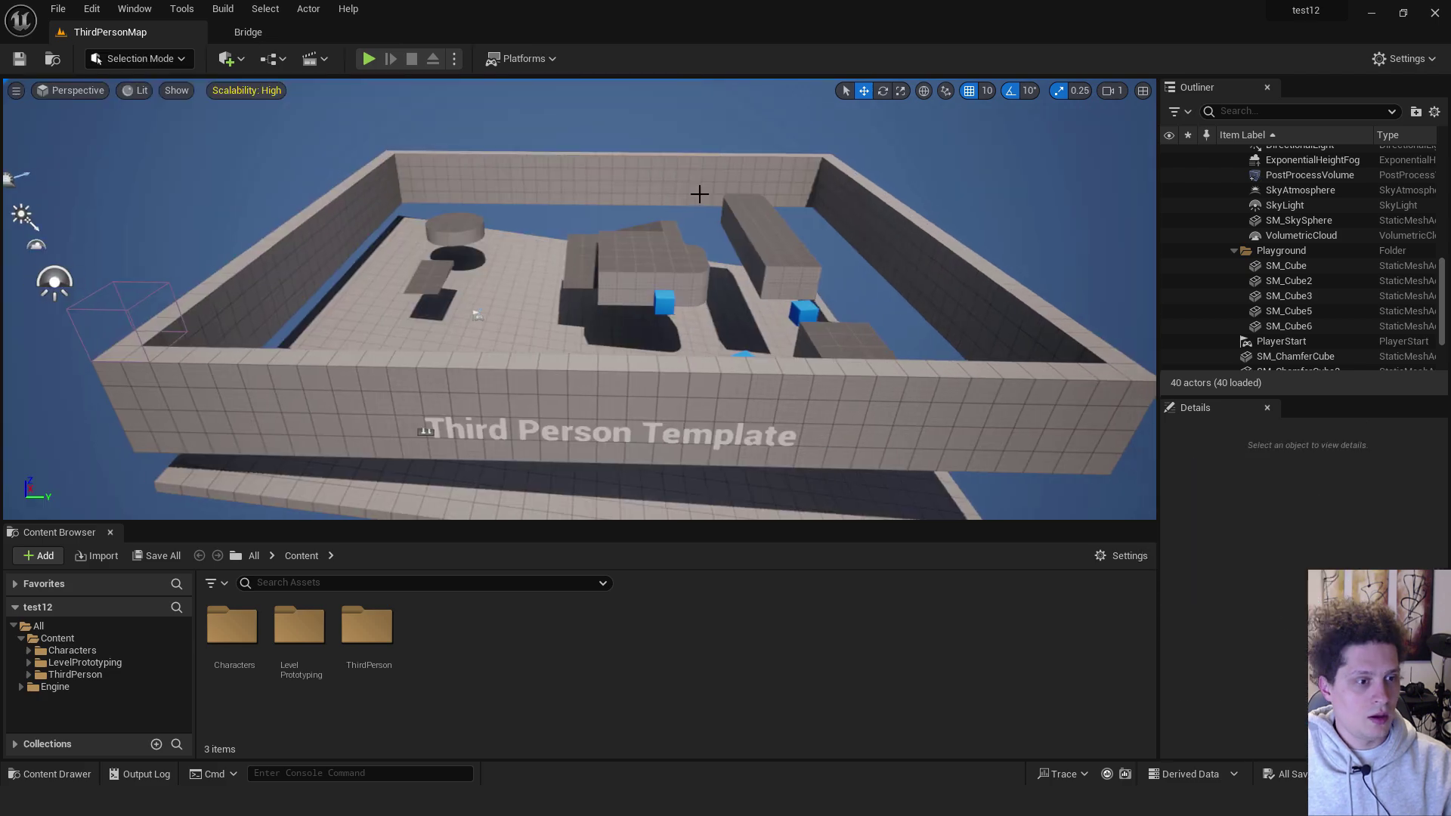
Step: Select the template level's floor and examine its position relative to the surrounding walls and blocks
right_click_drag(700, 195, 675, 212)
key("w")
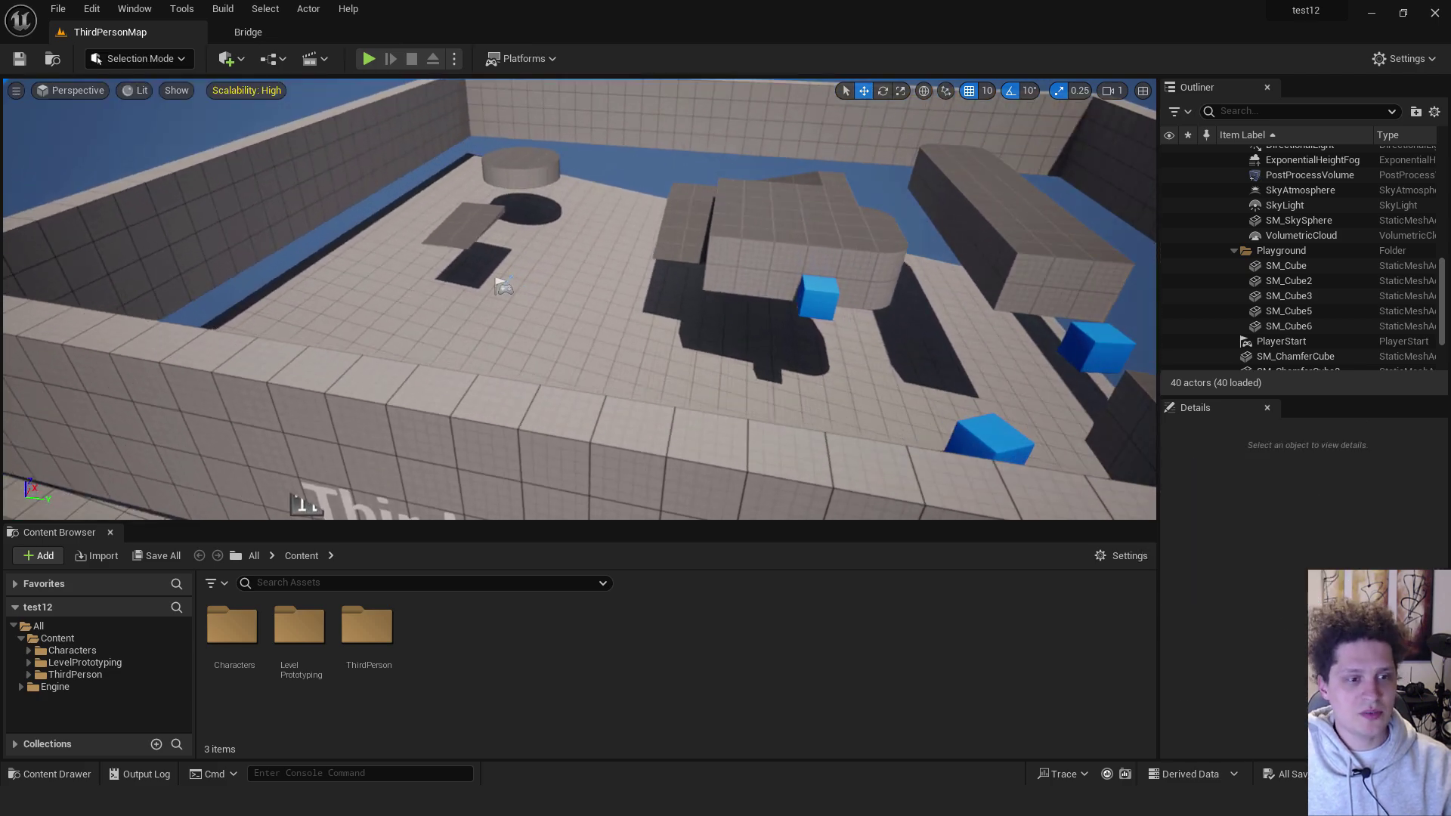
right_click_drag(512, 249, 512, 249)
left_click(453, 325)
right_click_drag(453, 324, 473, 333)
key("s")
left_click(179, 60)
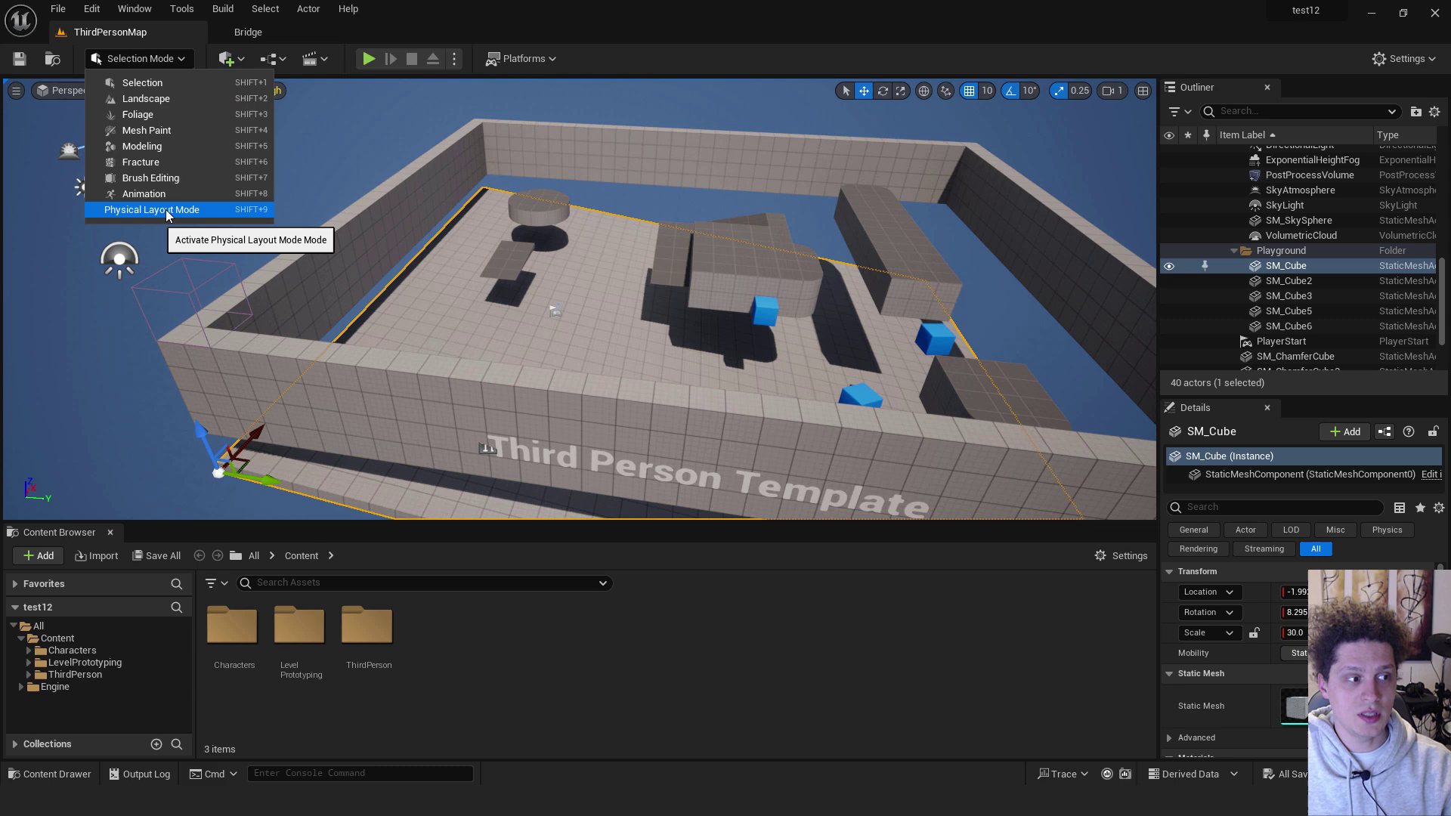
Step: Create a new level from a template with a plain floor and default lighting
left_click(57, 8)
left_click(110, 50)
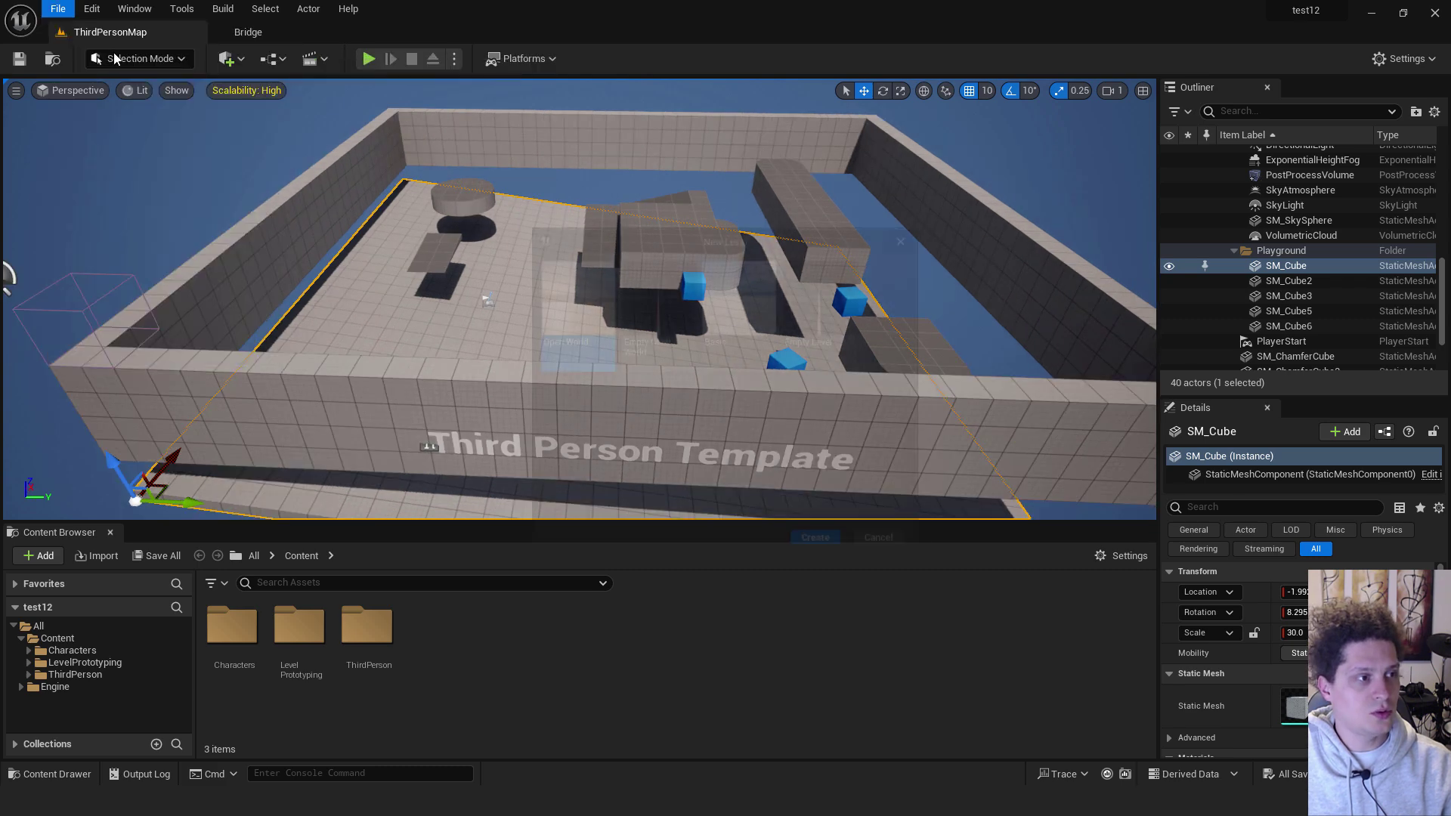
left_click(824, 546)
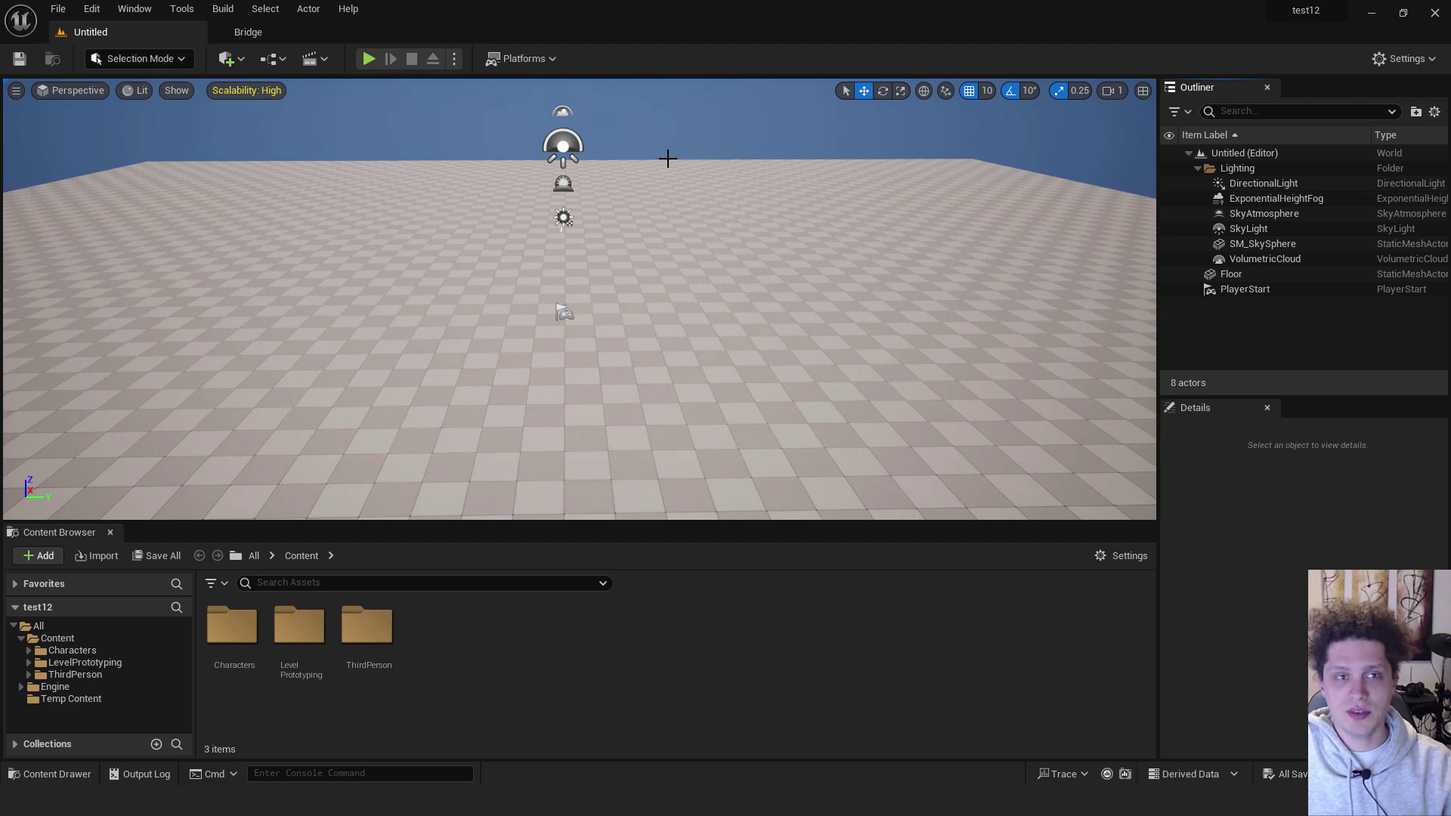
Step: Activate Physical Layout Mode in the new level and choose the Paint Place tool
left_click(180, 59)
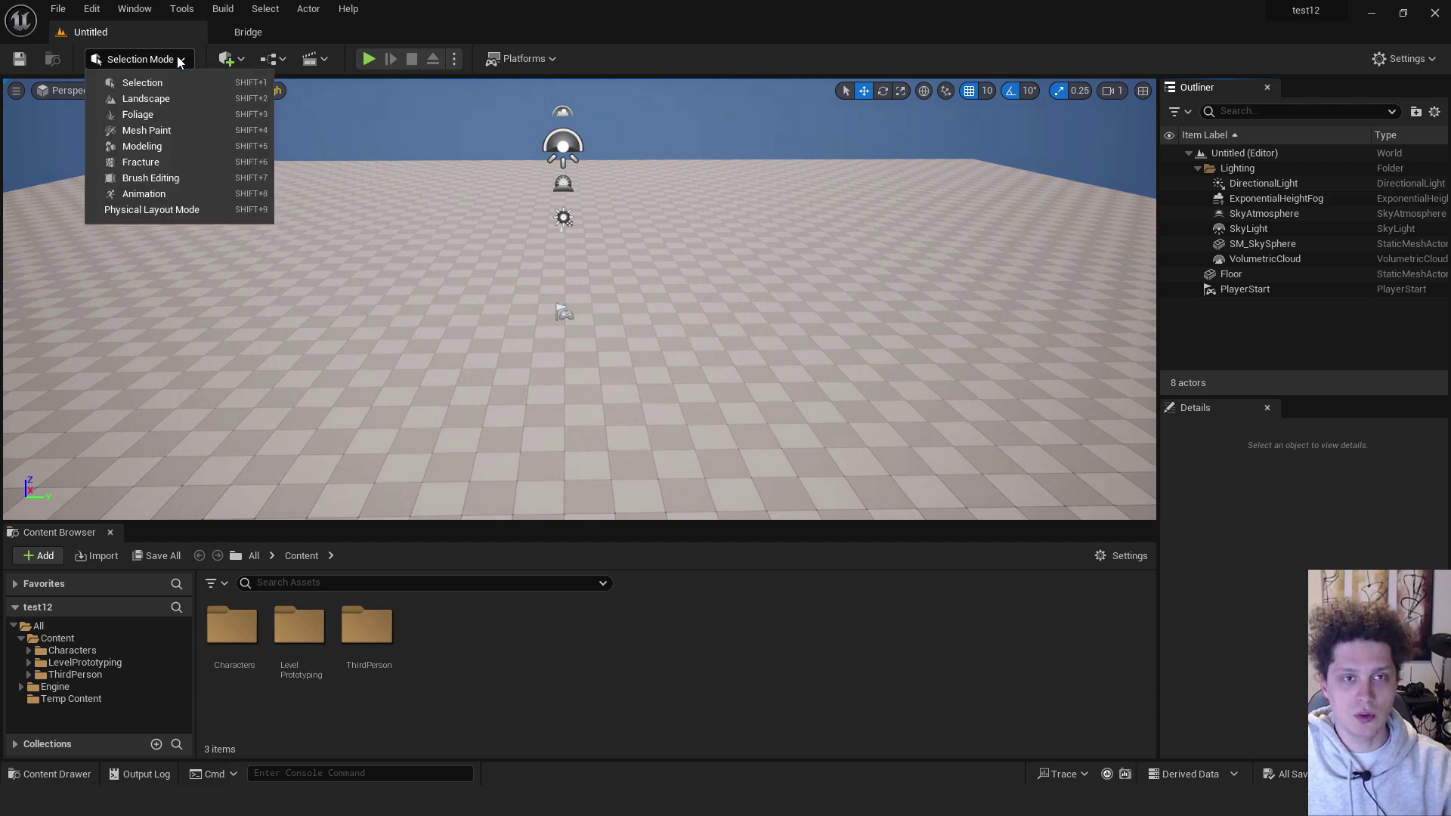
left_click(159, 210)
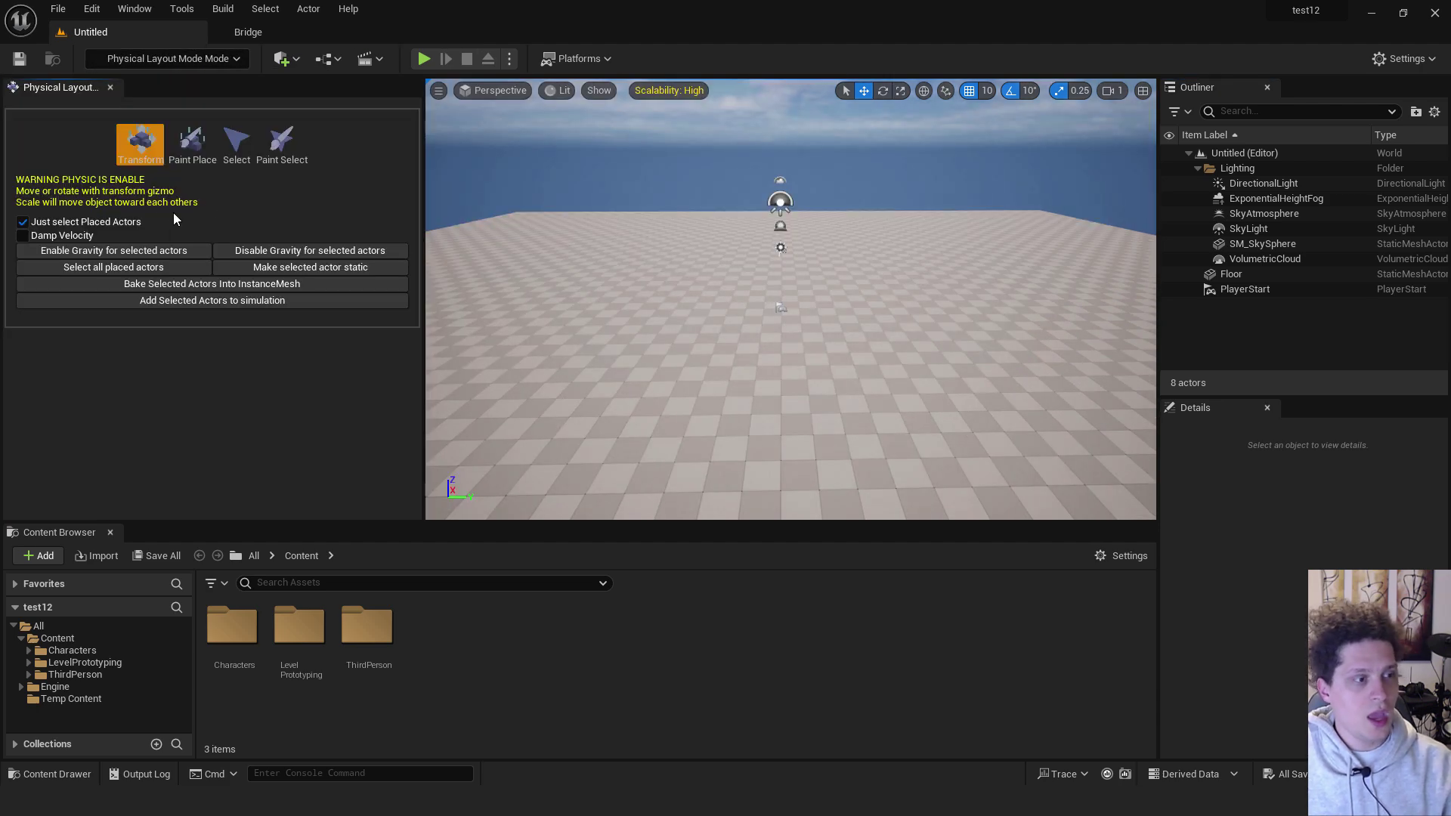
left_click(189, 158)
Step: Set Cube as the first reference mesh to place and add ArcadeEditorSphere as a second one
scroll(313, 334, "down", 3)
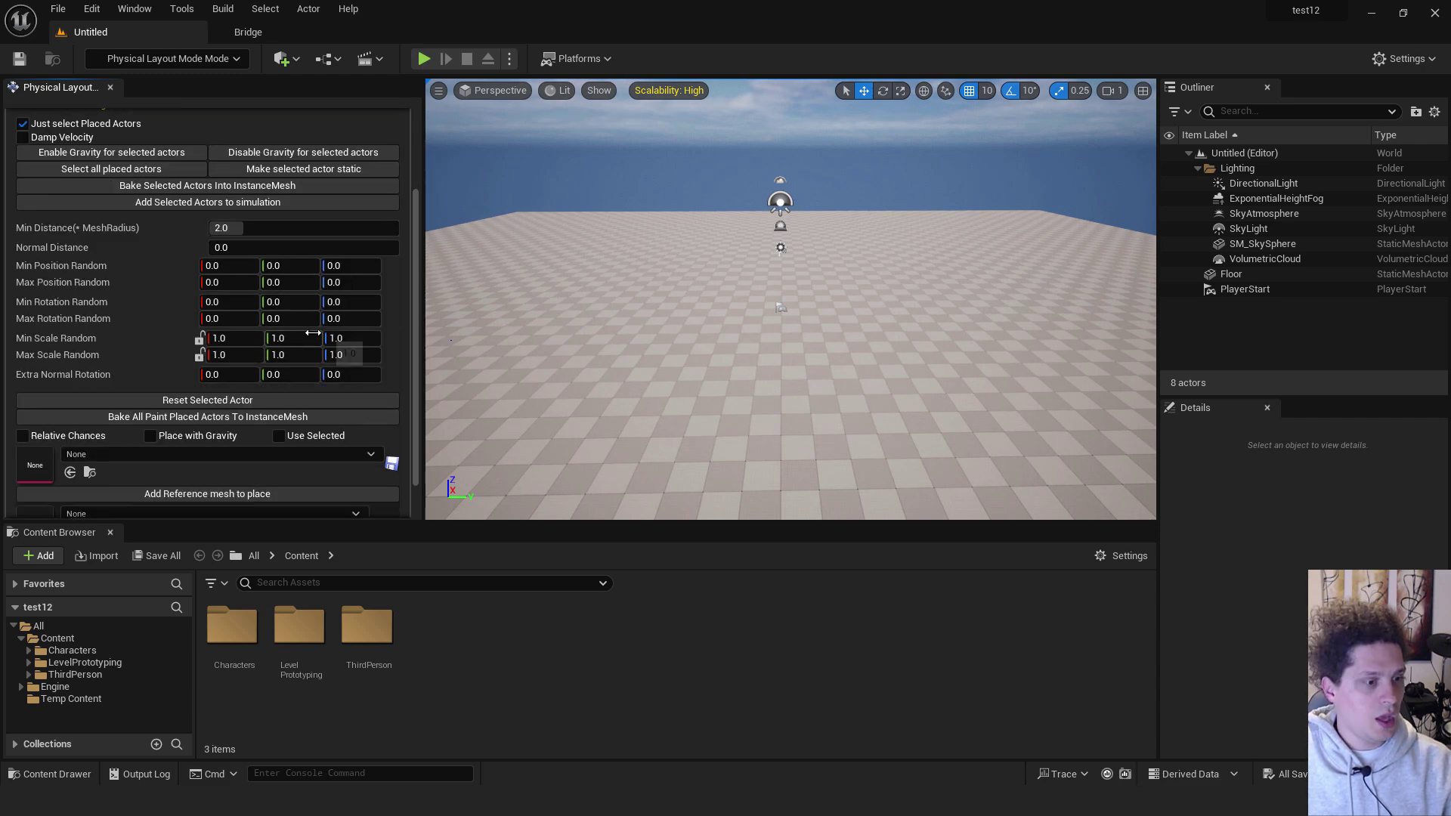
scroll(312, 333, "down", 2)
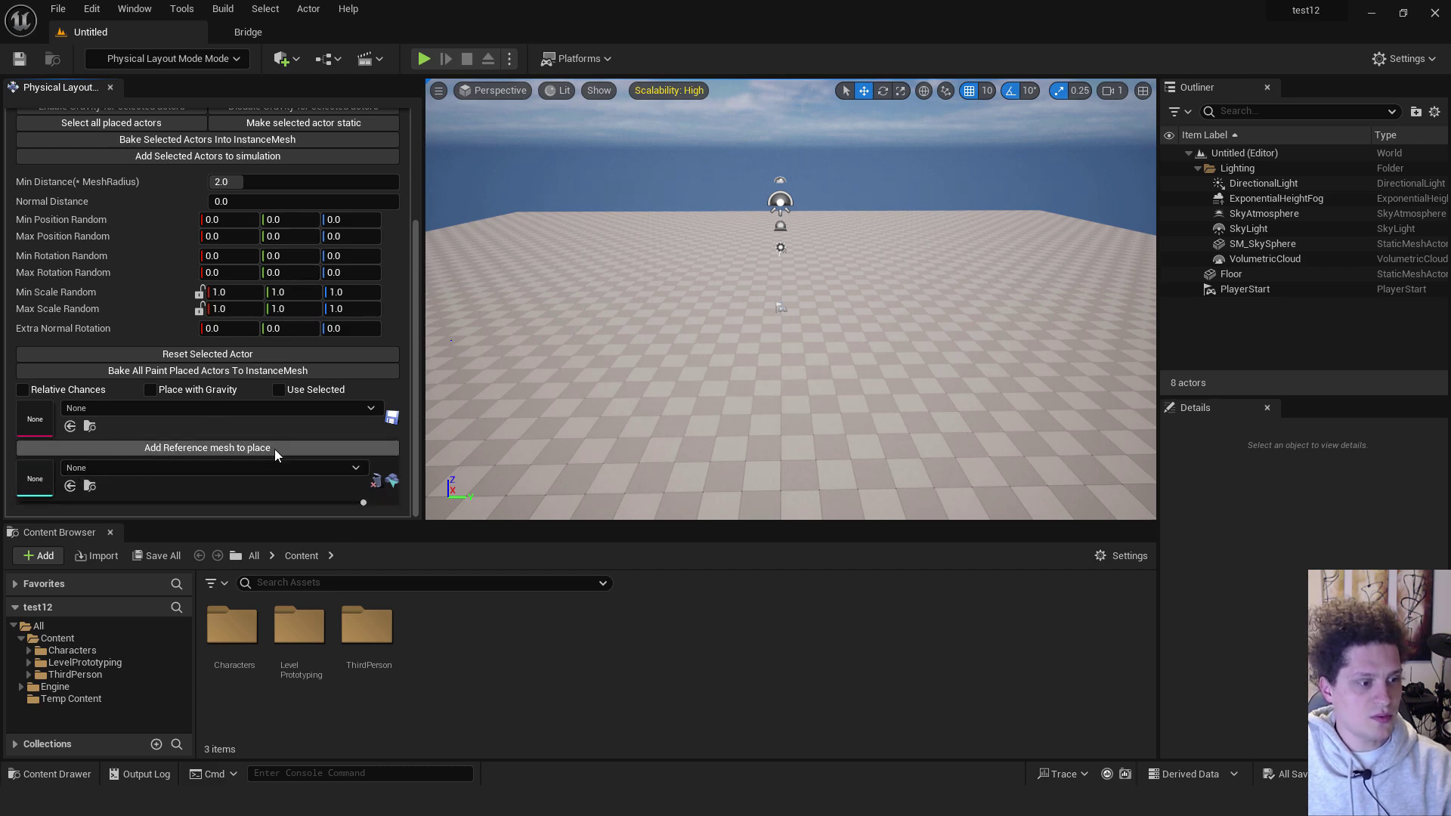
left_click(349, 470)
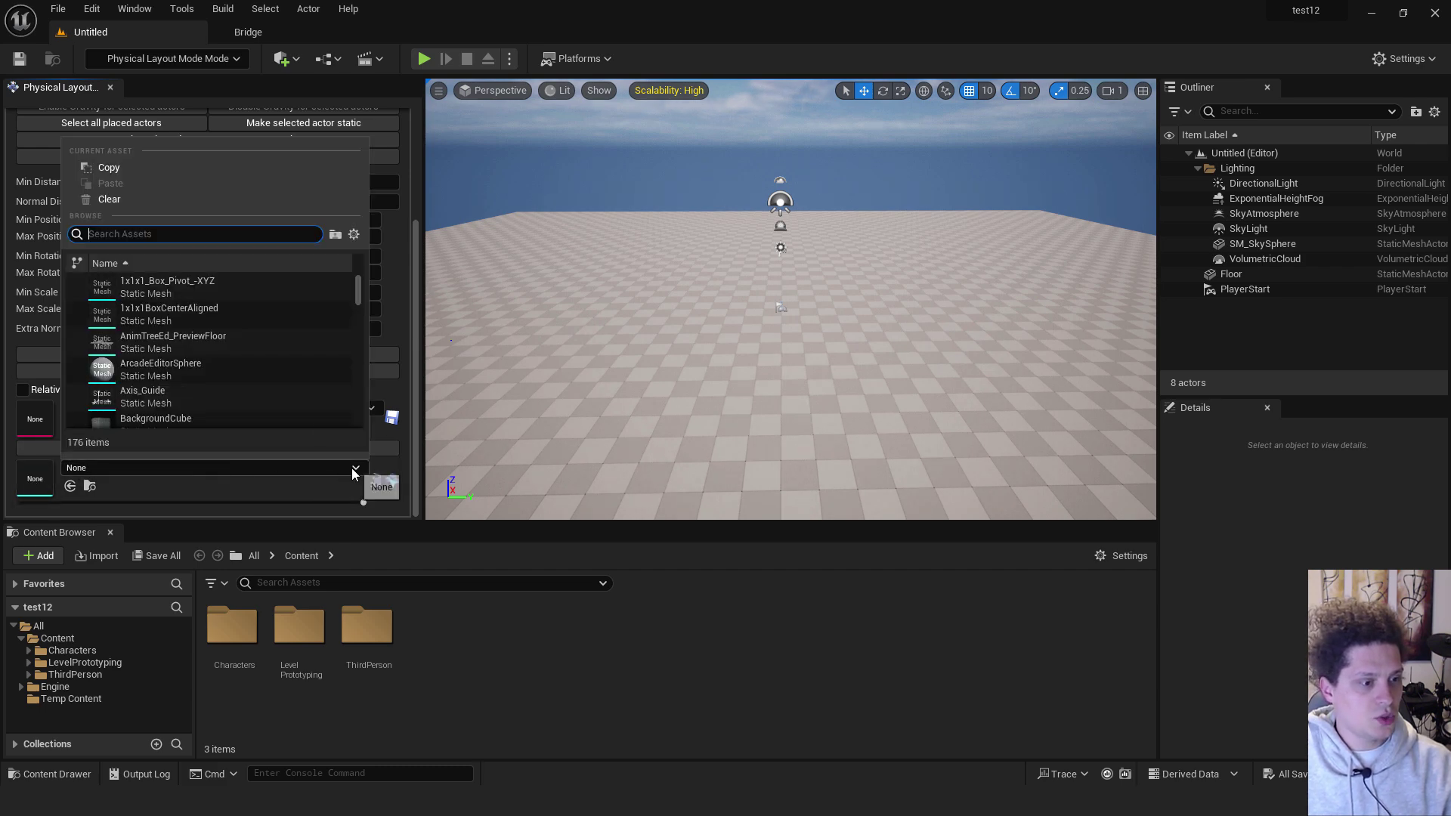
type("cube")
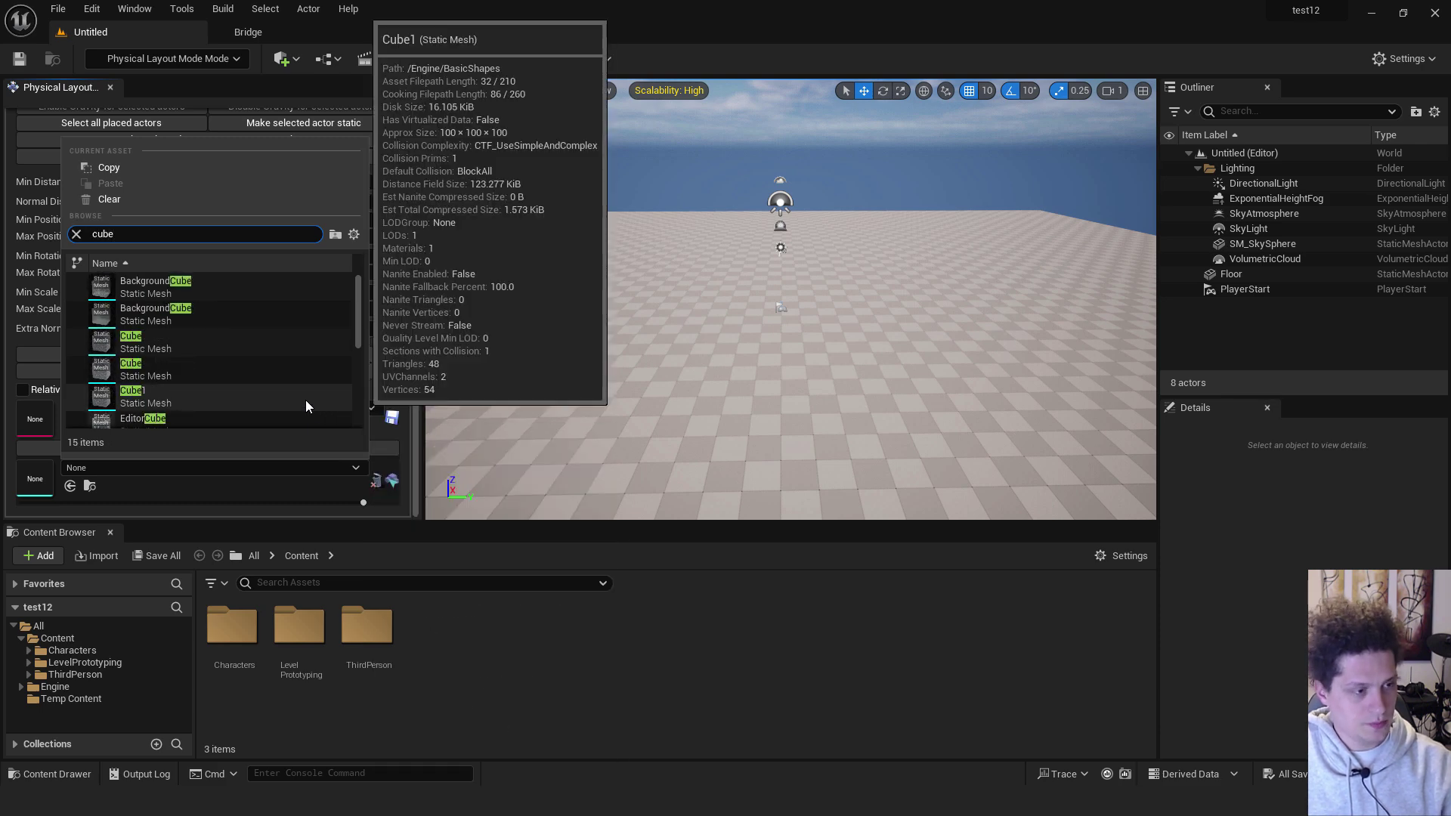
left_click(175, 342)
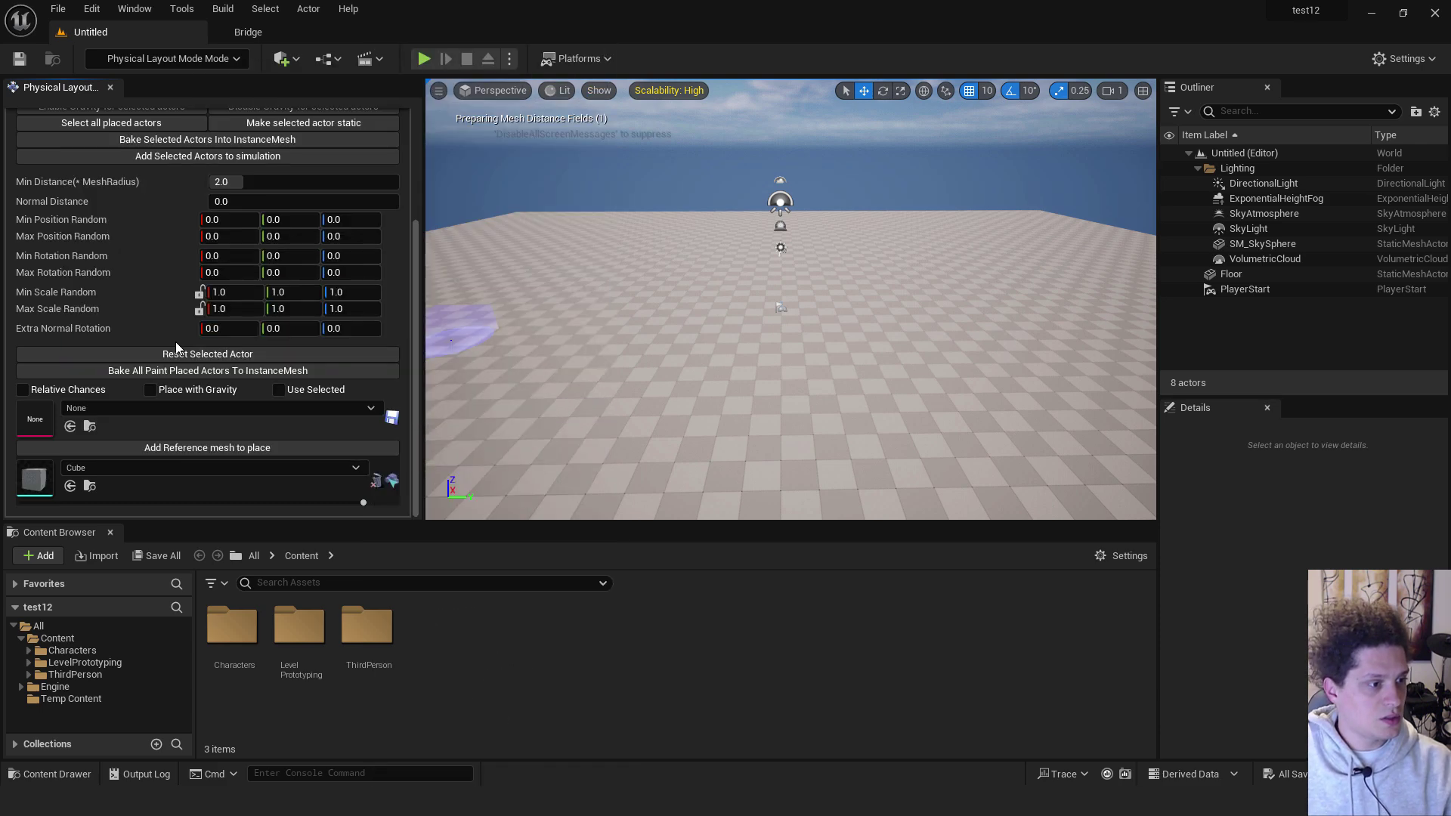
left_click(219, 447)
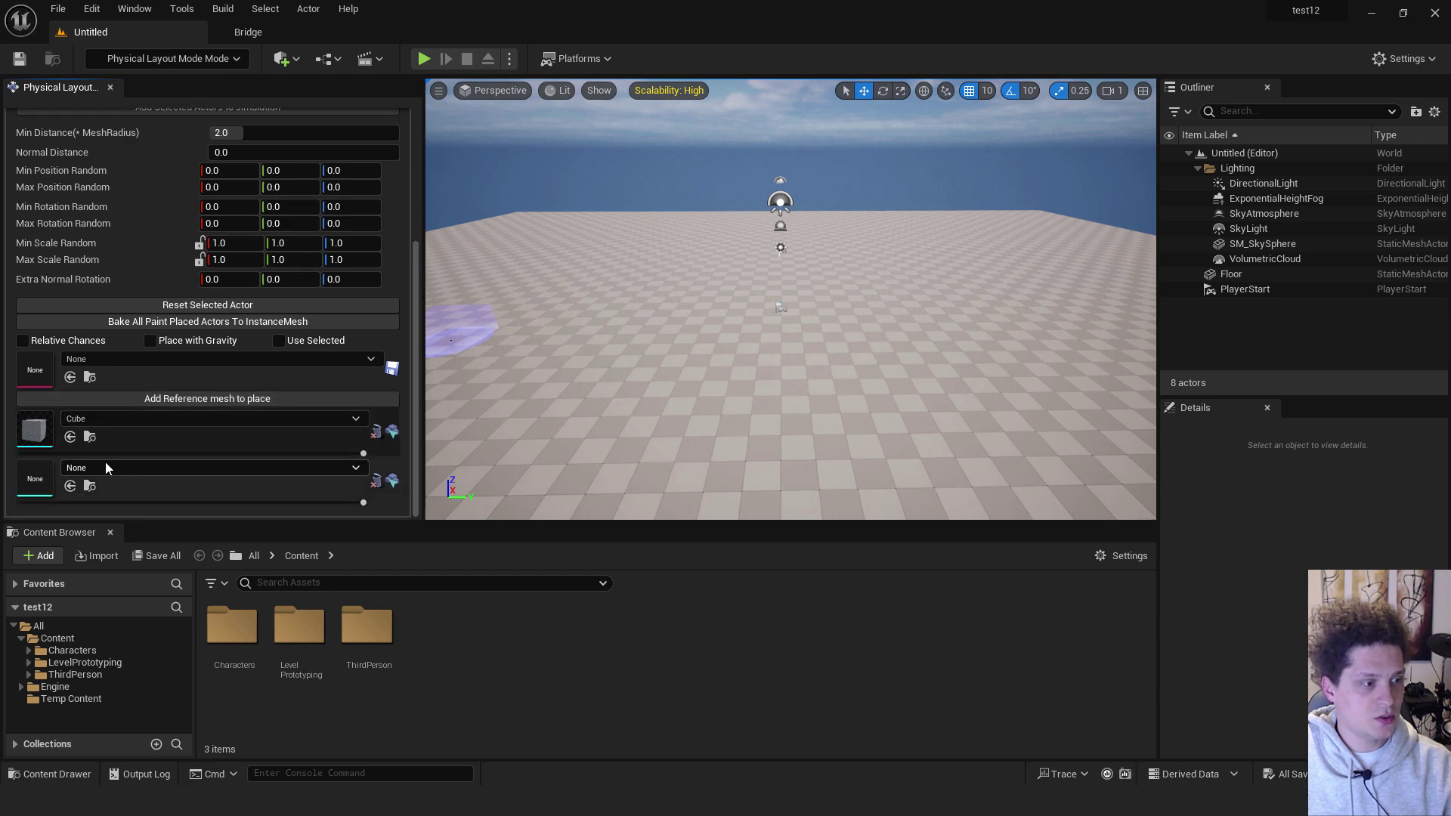
left_click(349, 468)
left_click(171, 368)
Step: Set Min Distance to about 0.91, Min Rotation Random to about 151.2, 201.6 and 126.0, and Max Scale Random uniformly to 3.0
scroll(212, 272, "up", 2)
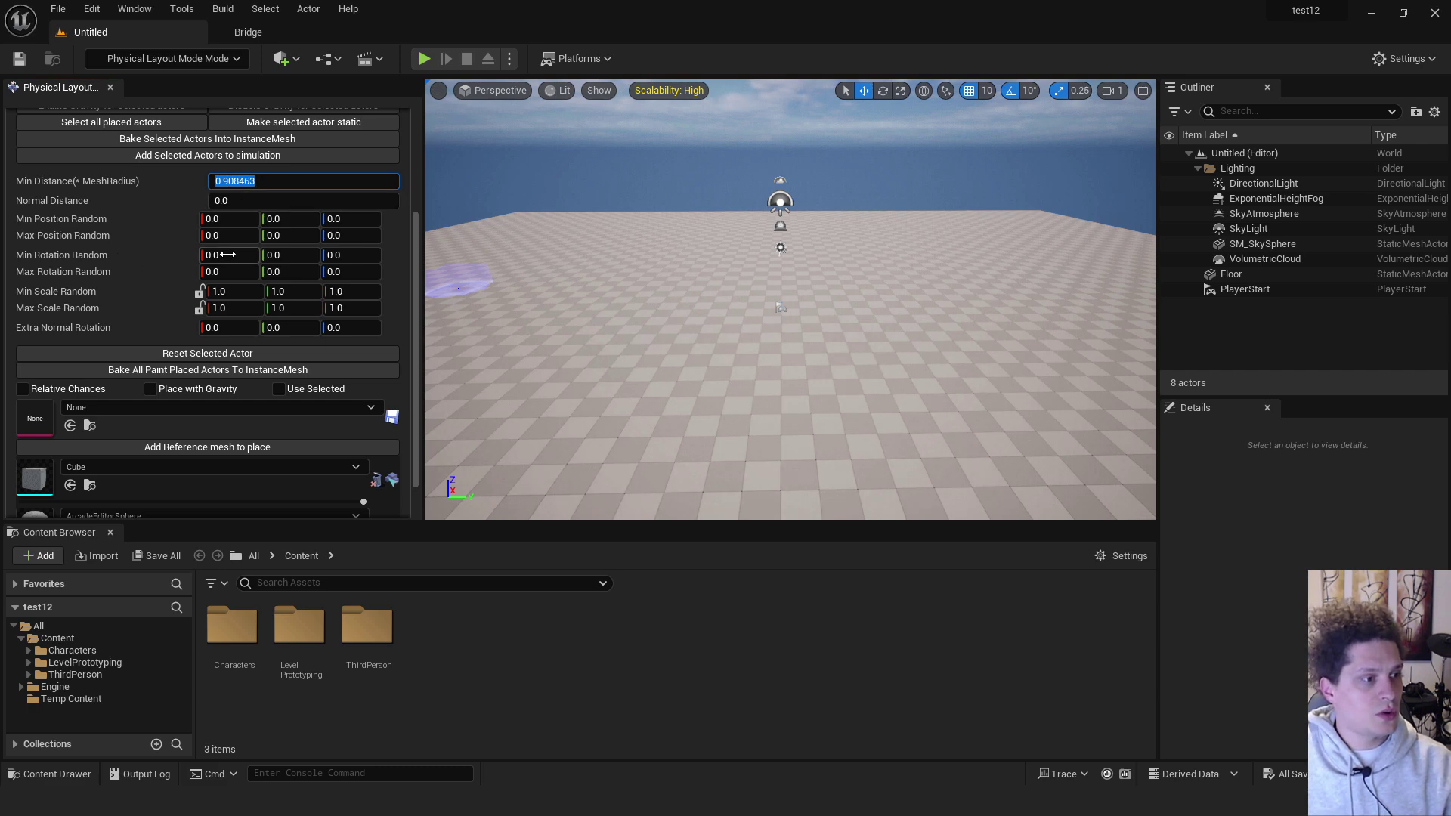
left_click_drag(227, 255, 257, 255)
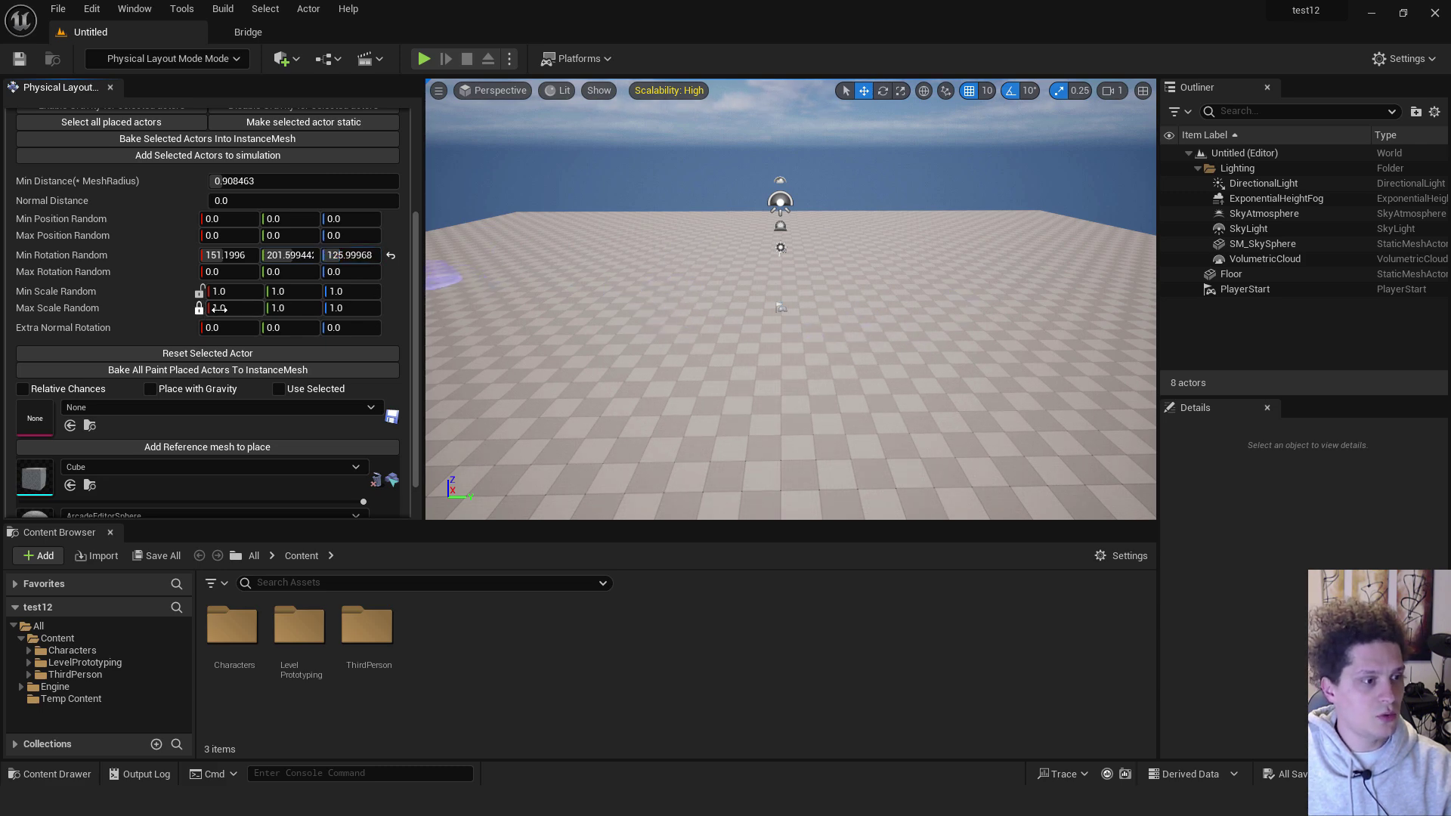
type("3")
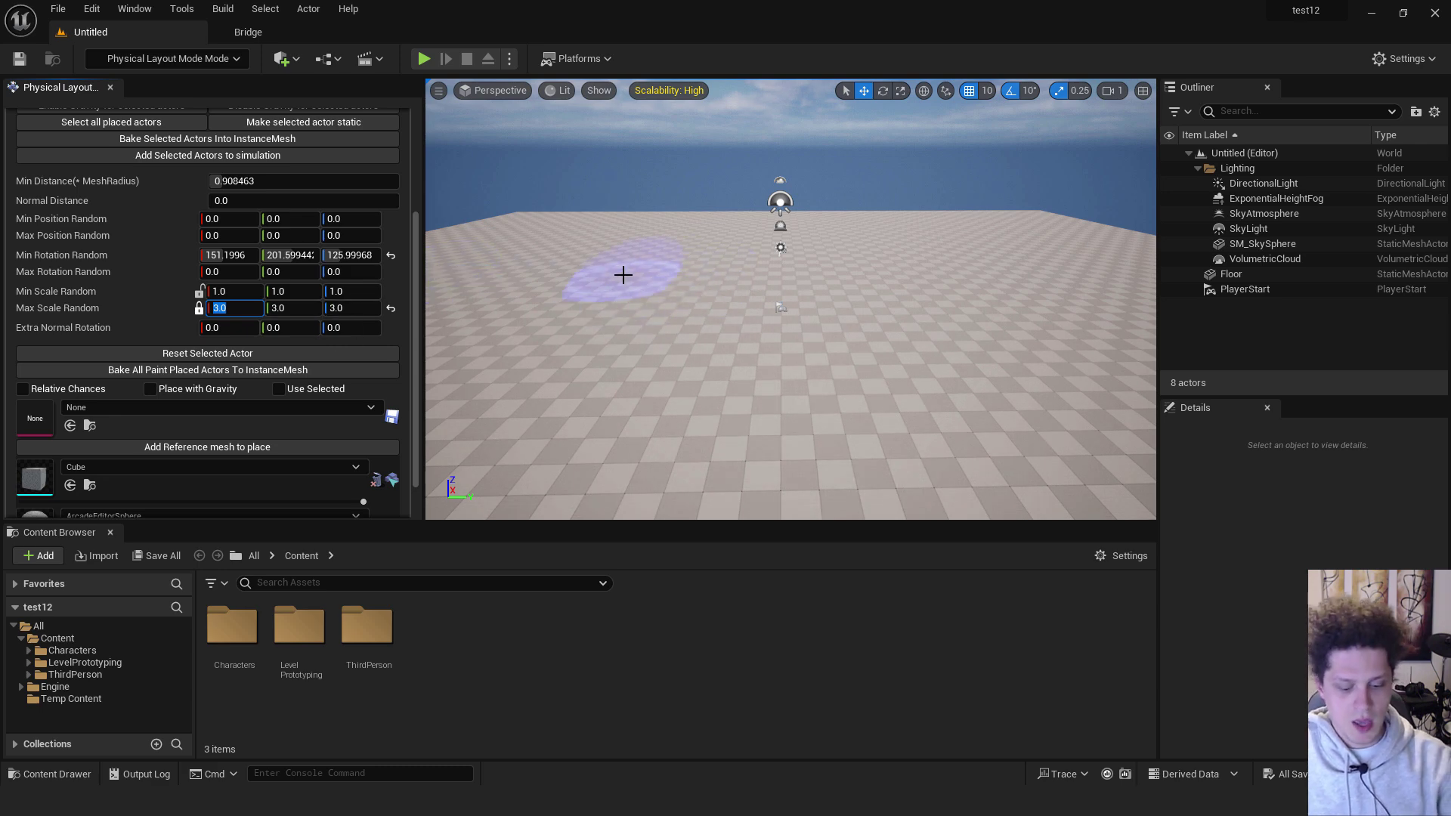
Step: Paint a few cubes and spheres with the Paint Place brush in a stroke across the floor
left_click_drag(623, 274, 788, 379)
mouse_move(888, 308)
right_mouse_down()
mouse_move(930, 147)
mouse_move(1033, 111)
mouse_move(914, 206)
mouse_move(954, 136)
mouse_move(1013, 144)
mouse_move(1009, 113)
mouse_move(975, 219)
mouse_move(967, 189)
right_mouse_up()
key("w")
key("s")
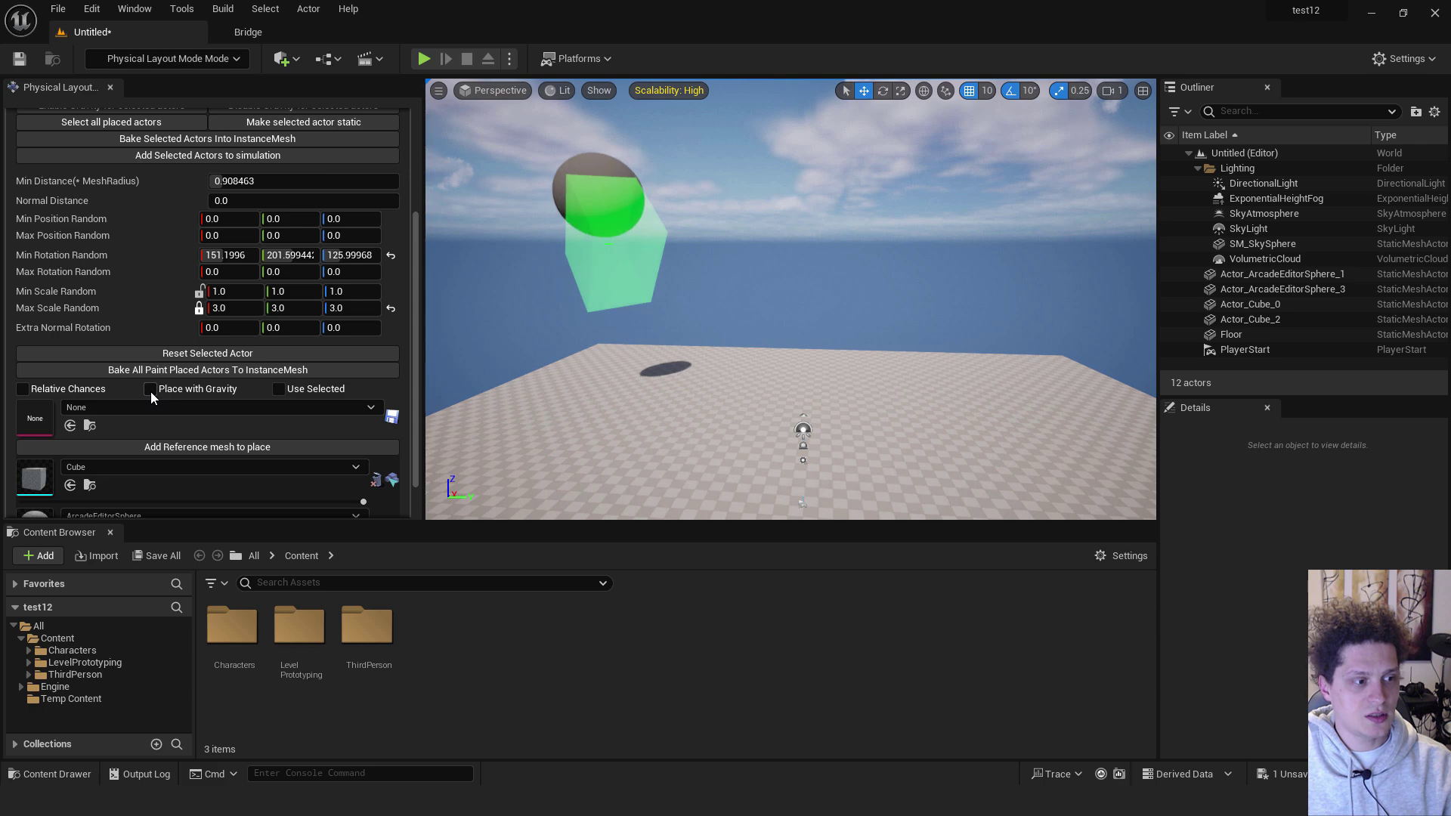
Step: Enable Place with Gravity and paint another cube and sphere onto the floor
left_click(150, 390)
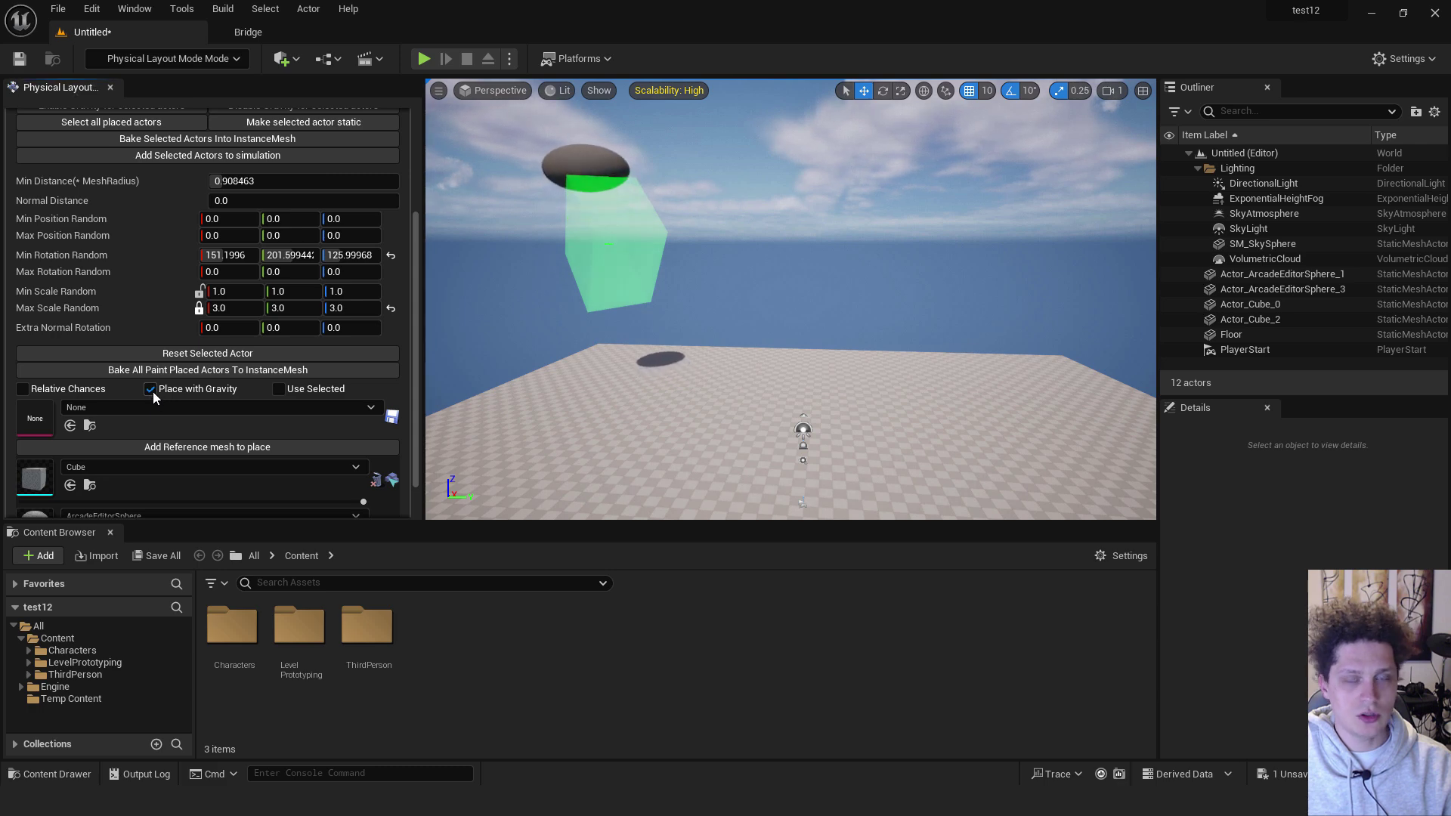
left_click(692, 416)
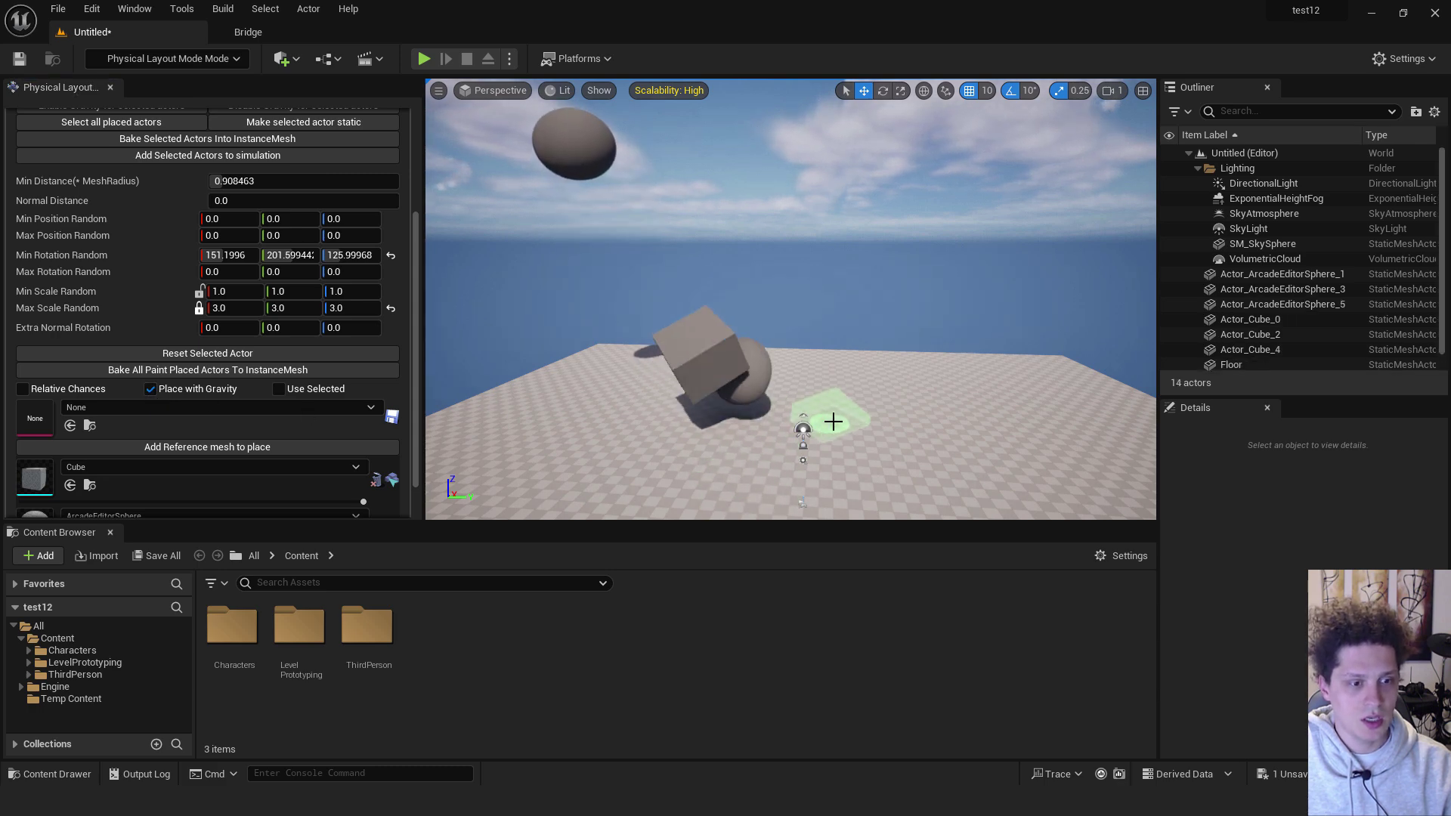
Step: Reset Max Scale Random to 1.0 and paint more cubes and spheres across the floor with gravity enabled
mouse_move(833, 422)
left_mouse_down()
mouse_move(803, 435)
mouse_move(937, 411)
left_mouse_up()
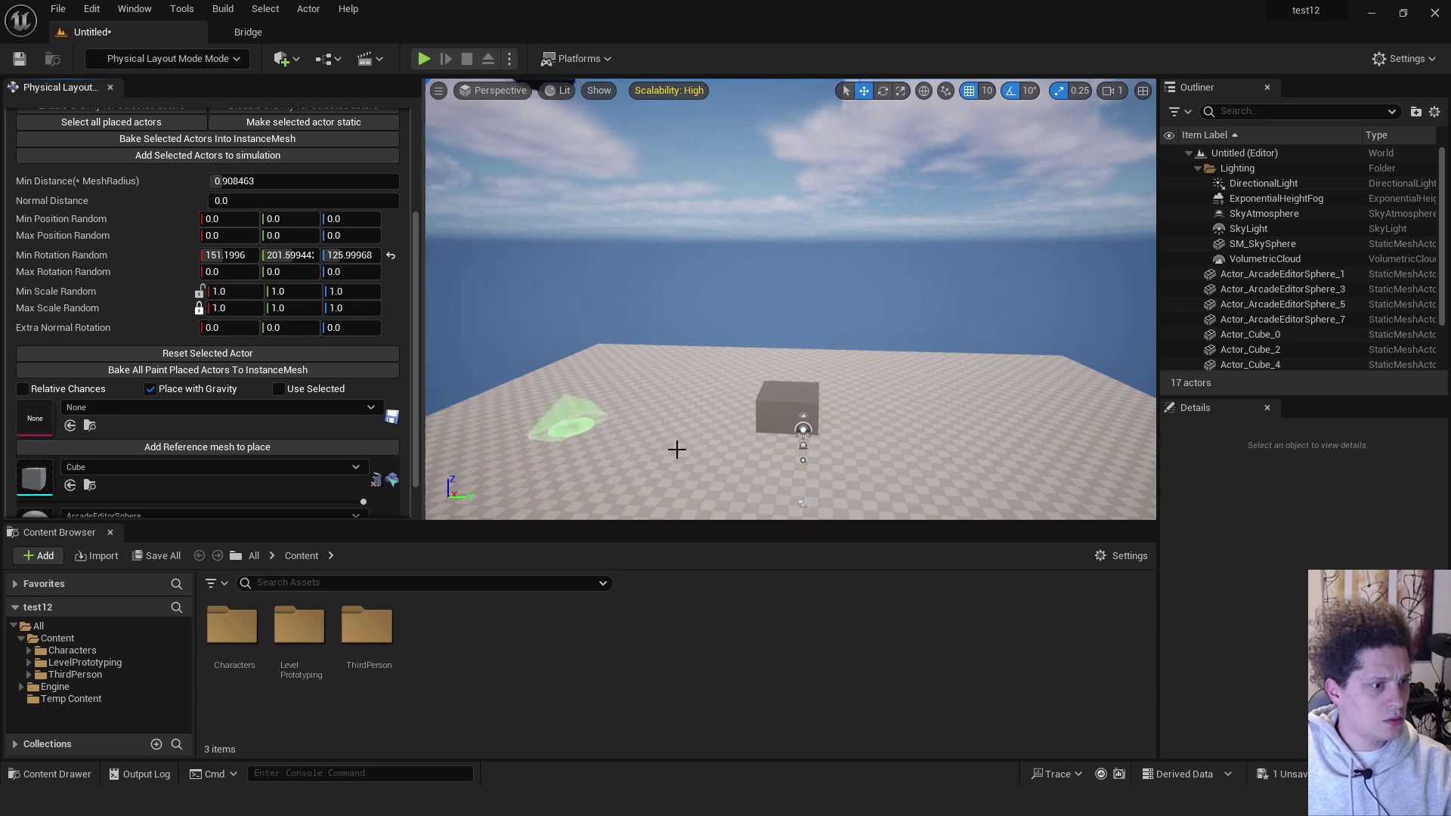
left_click(711, 439)
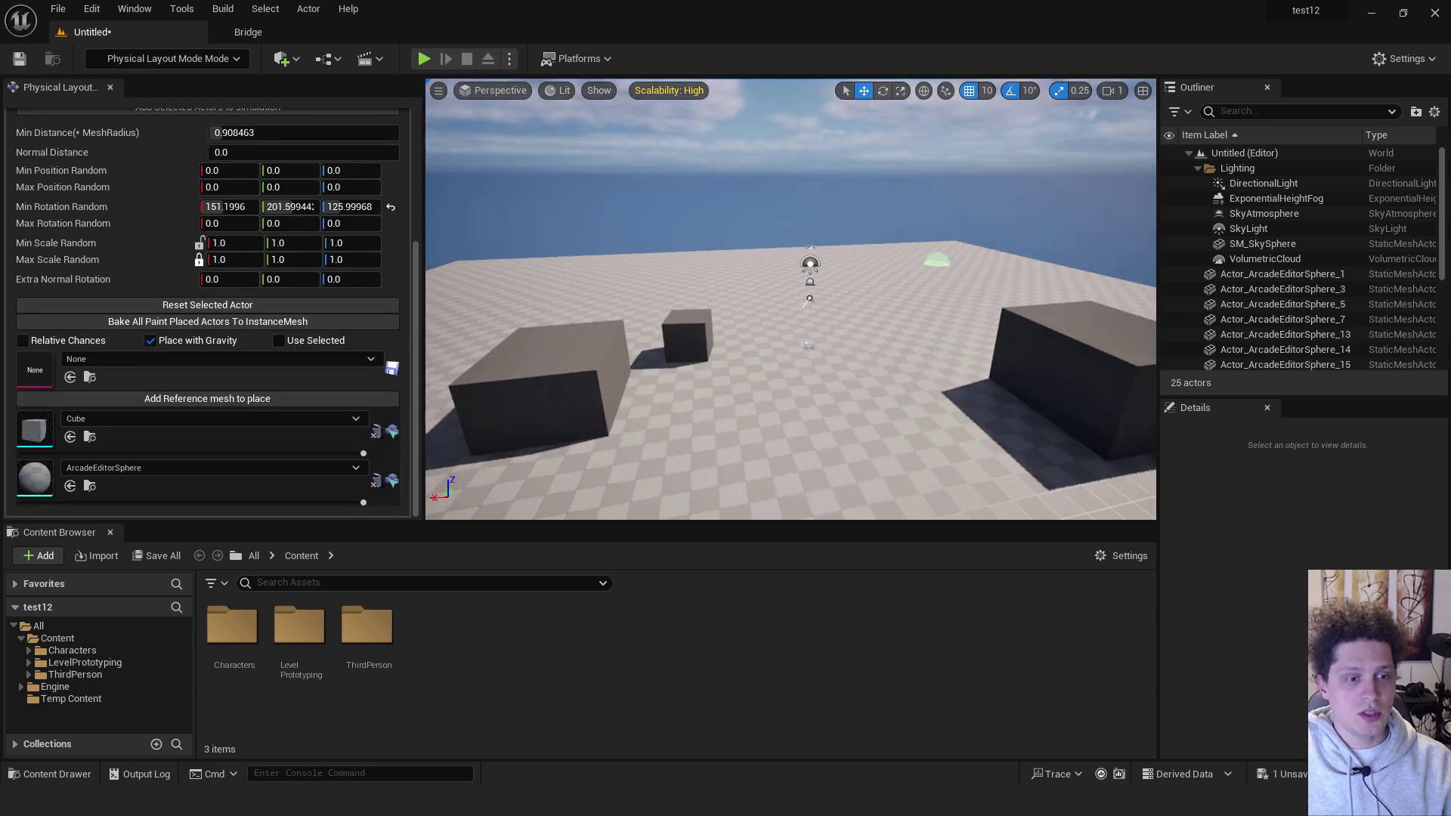
mouse_move(937, 259)
right_mouse_down()
mouse_move(862, 262)
mouse_move(837, 325)
right_mouse_up()
left_click(837, 325)
left_click(787, 321)
mouse_move(788, 320)
left_mouse_down()
mouse_move(742, 343)
mouse_move(763, 337)
left_mouse_up()
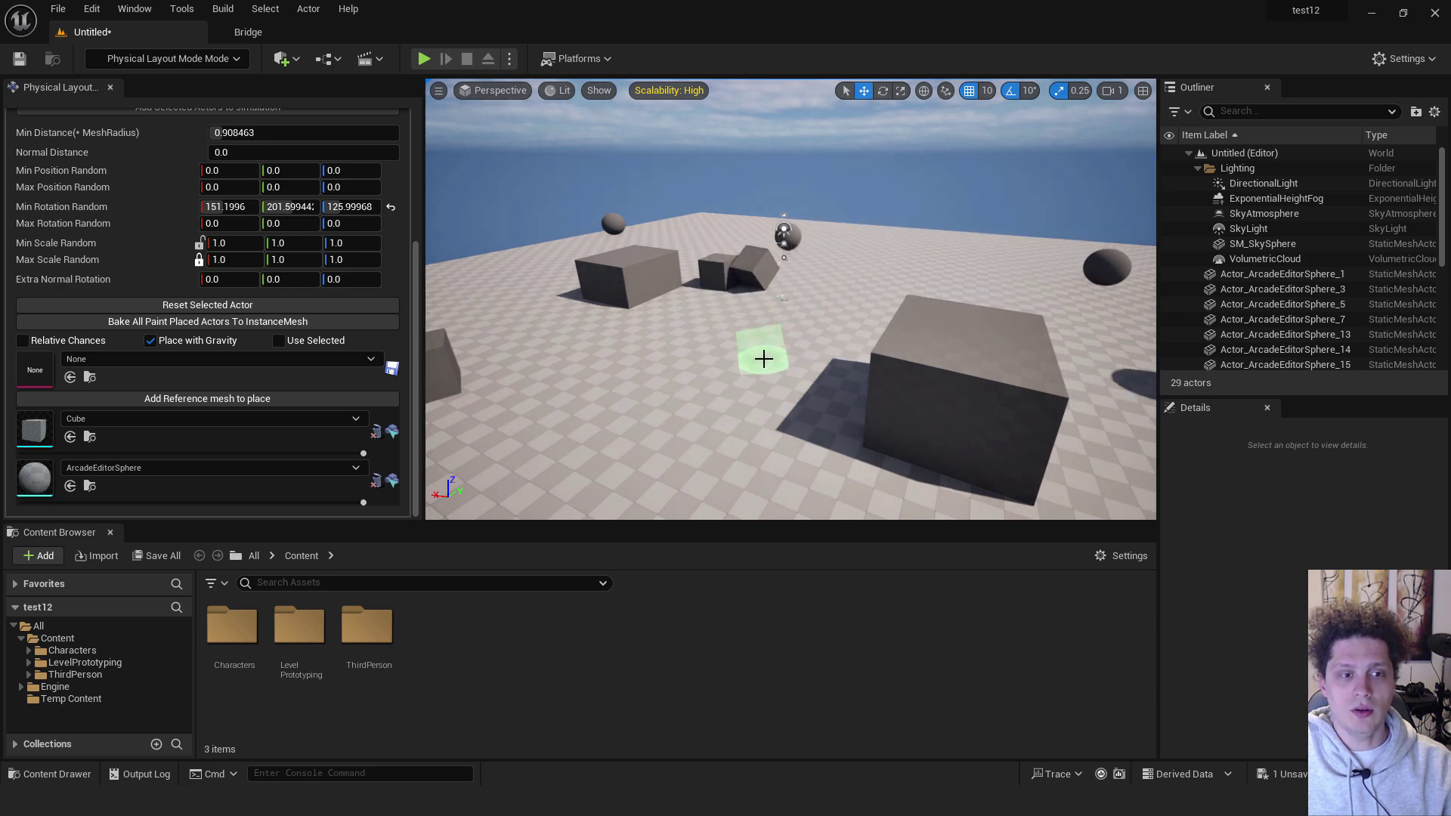
right_click_drag(784, 247, 839, 249)
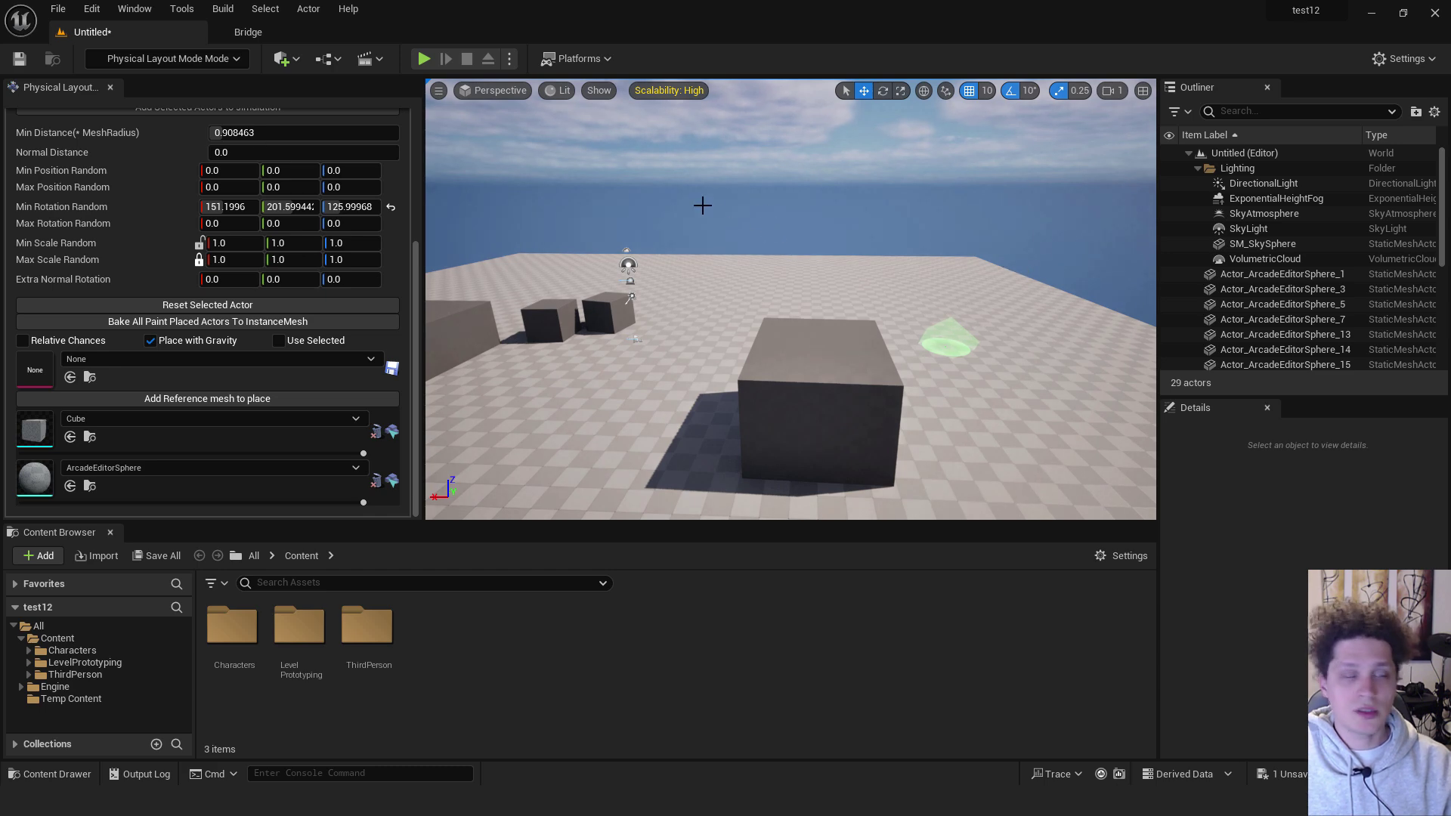
Step: In Bridge, open the Canyons of Utah collection under the natural environments and search it for "boulder"
left_click(257, 30)
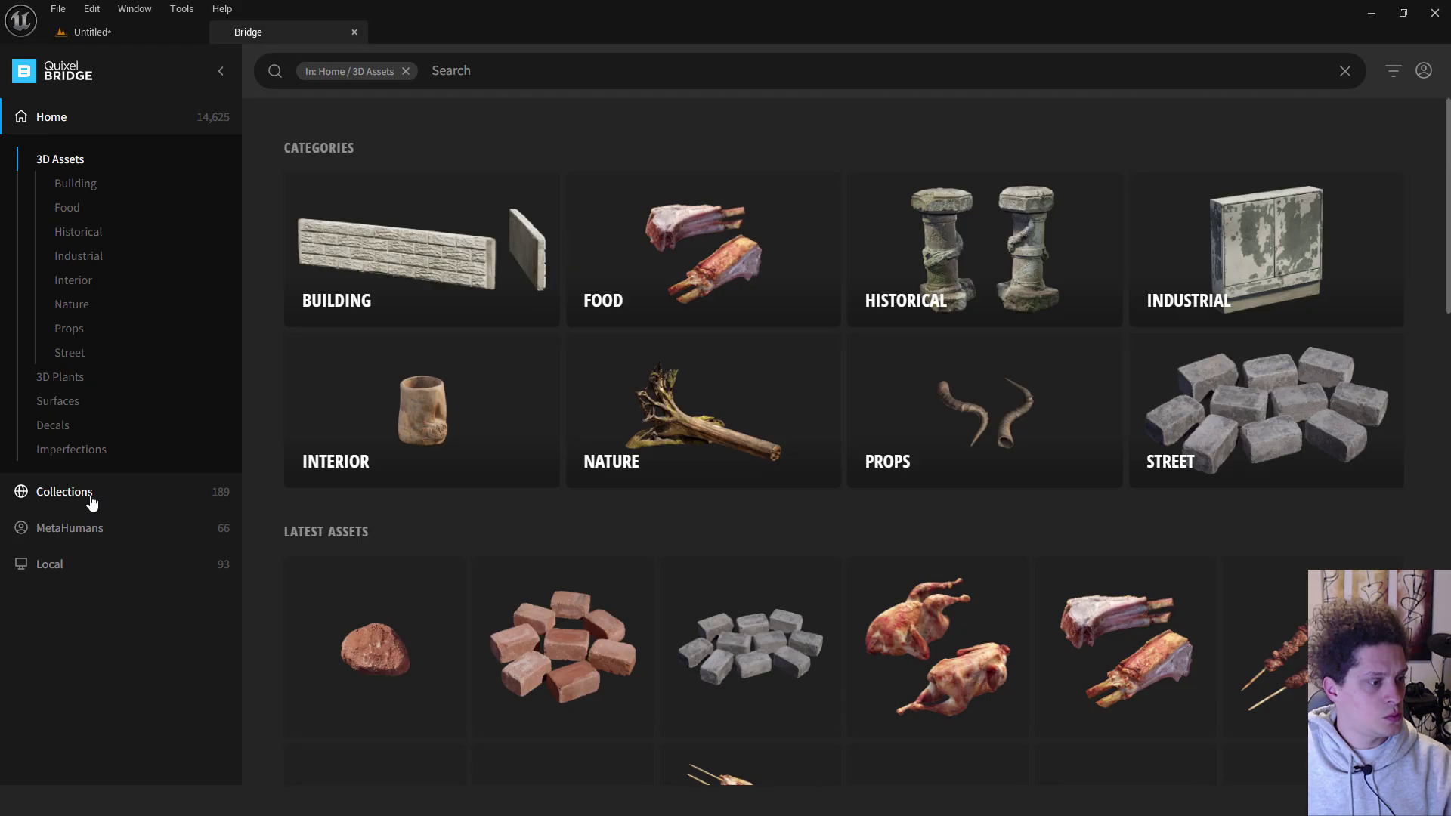
left_click(64, 492)
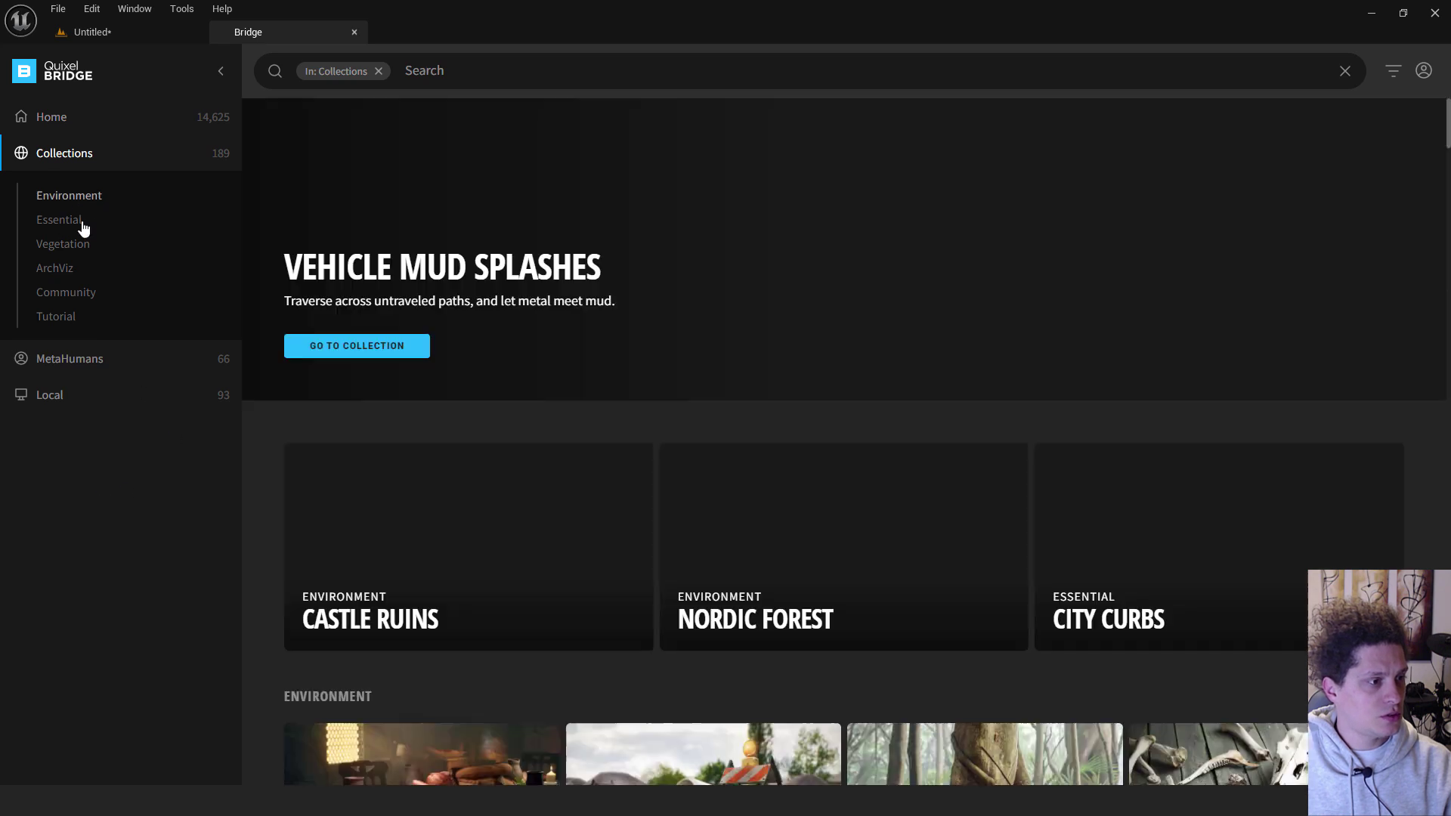
left_click(69, 195)
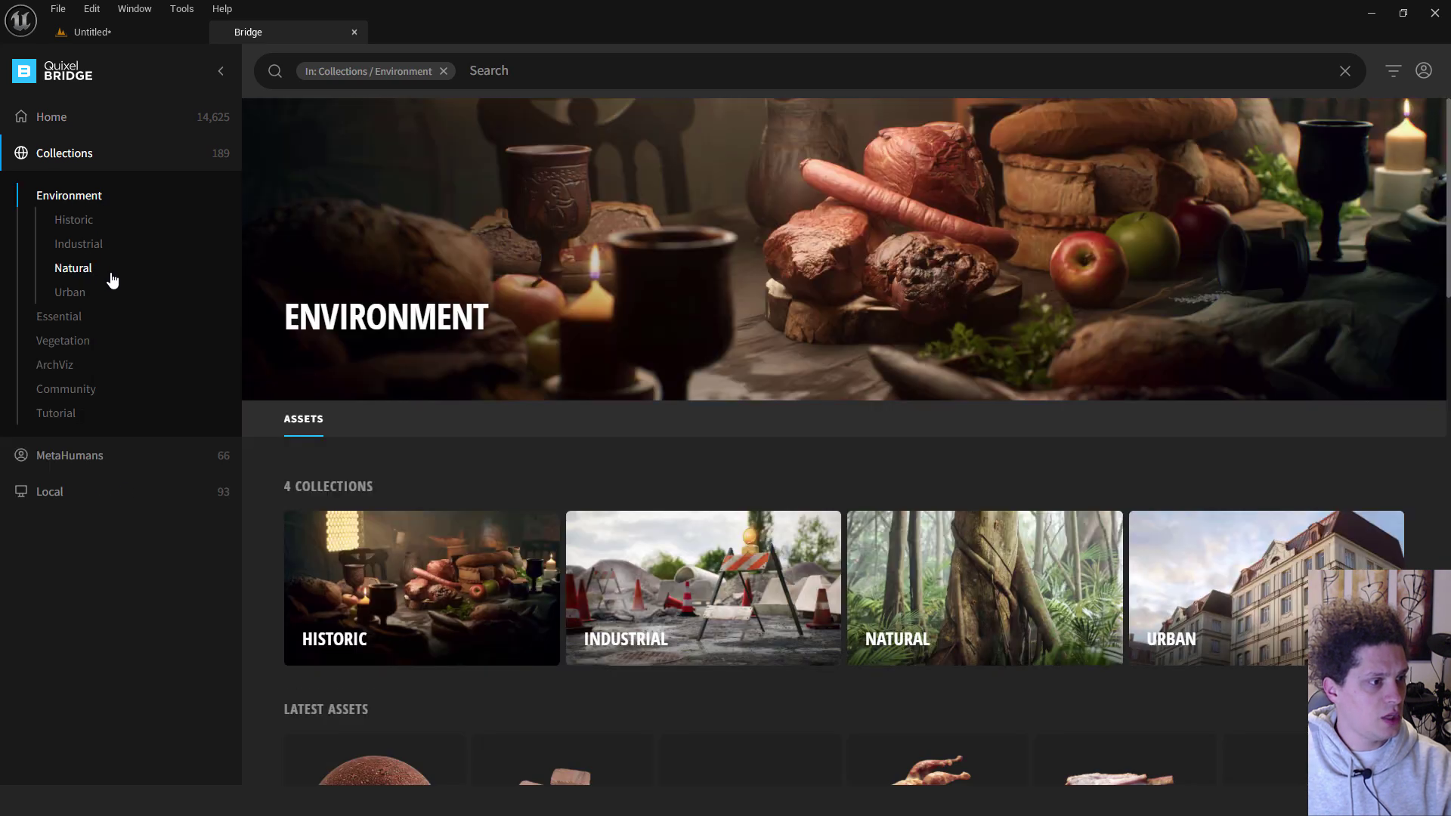
left_click(90, 270)
left_click(113, 390)
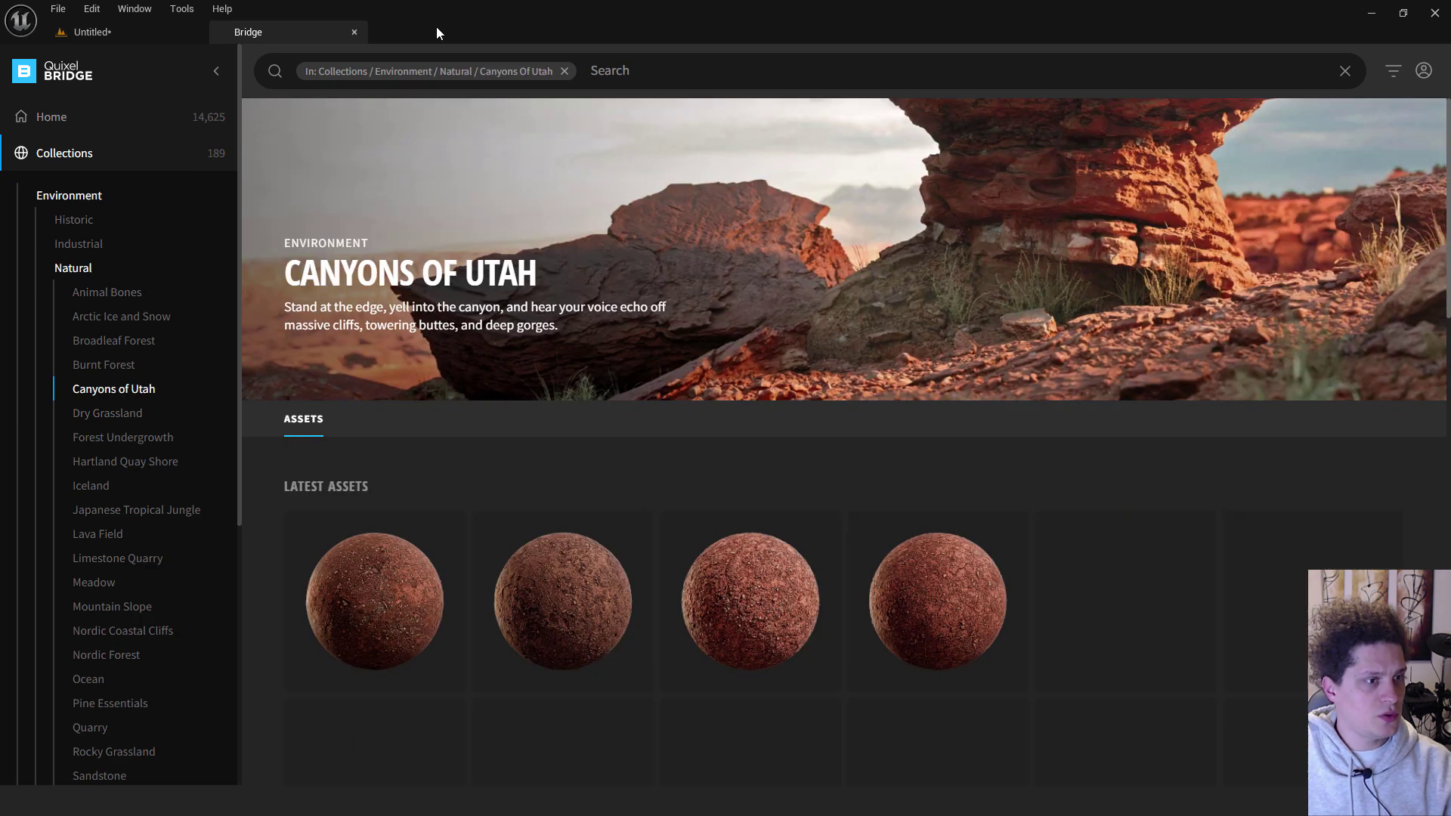
left_click(626, 69)
type("bould")
type("er")
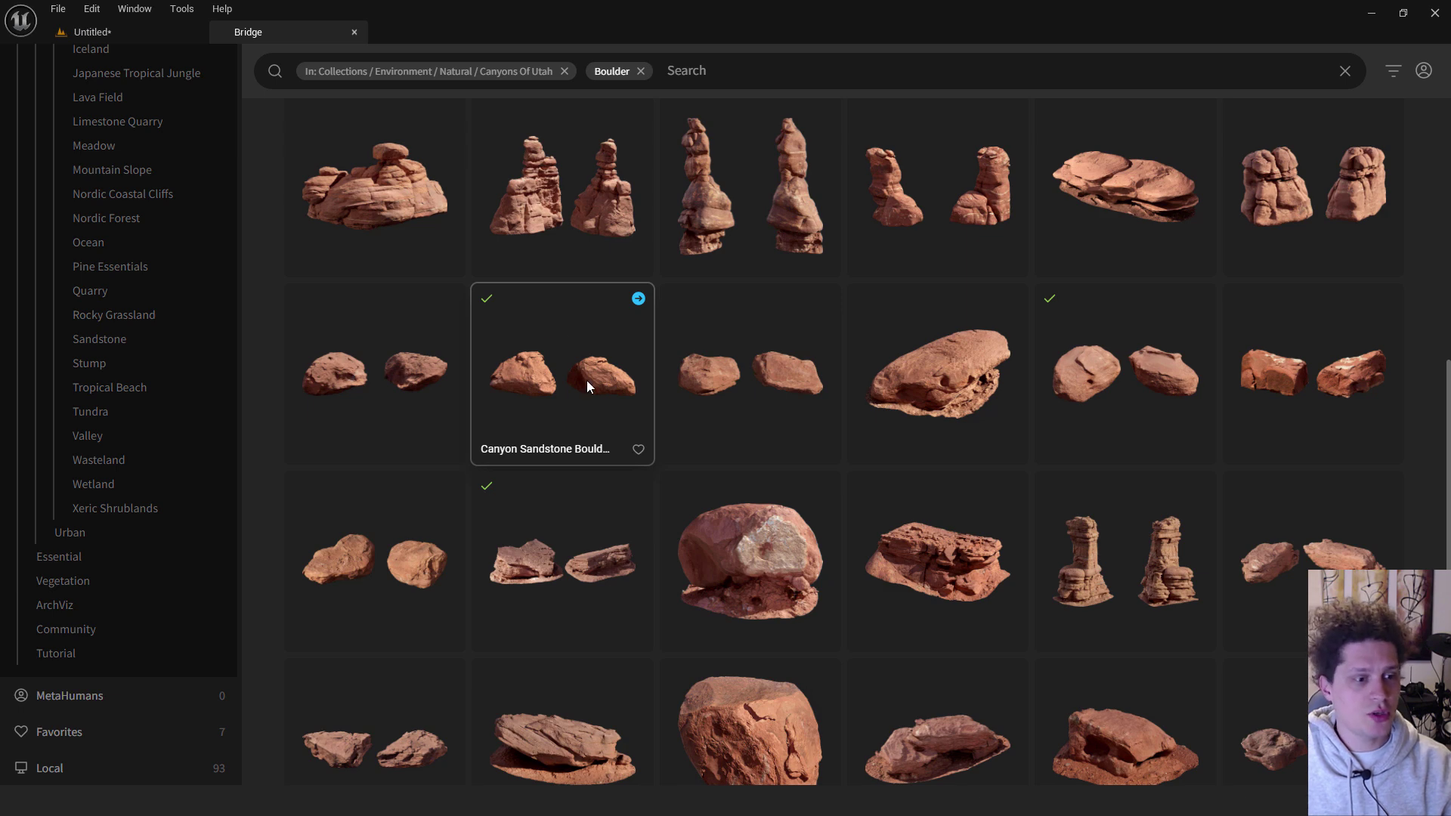
Step: Switch the editor to Selection mode and place two different Canyon Sandstone Boulder assets from Bridge into the level
left_click_drag(563, 363, 620, 411)
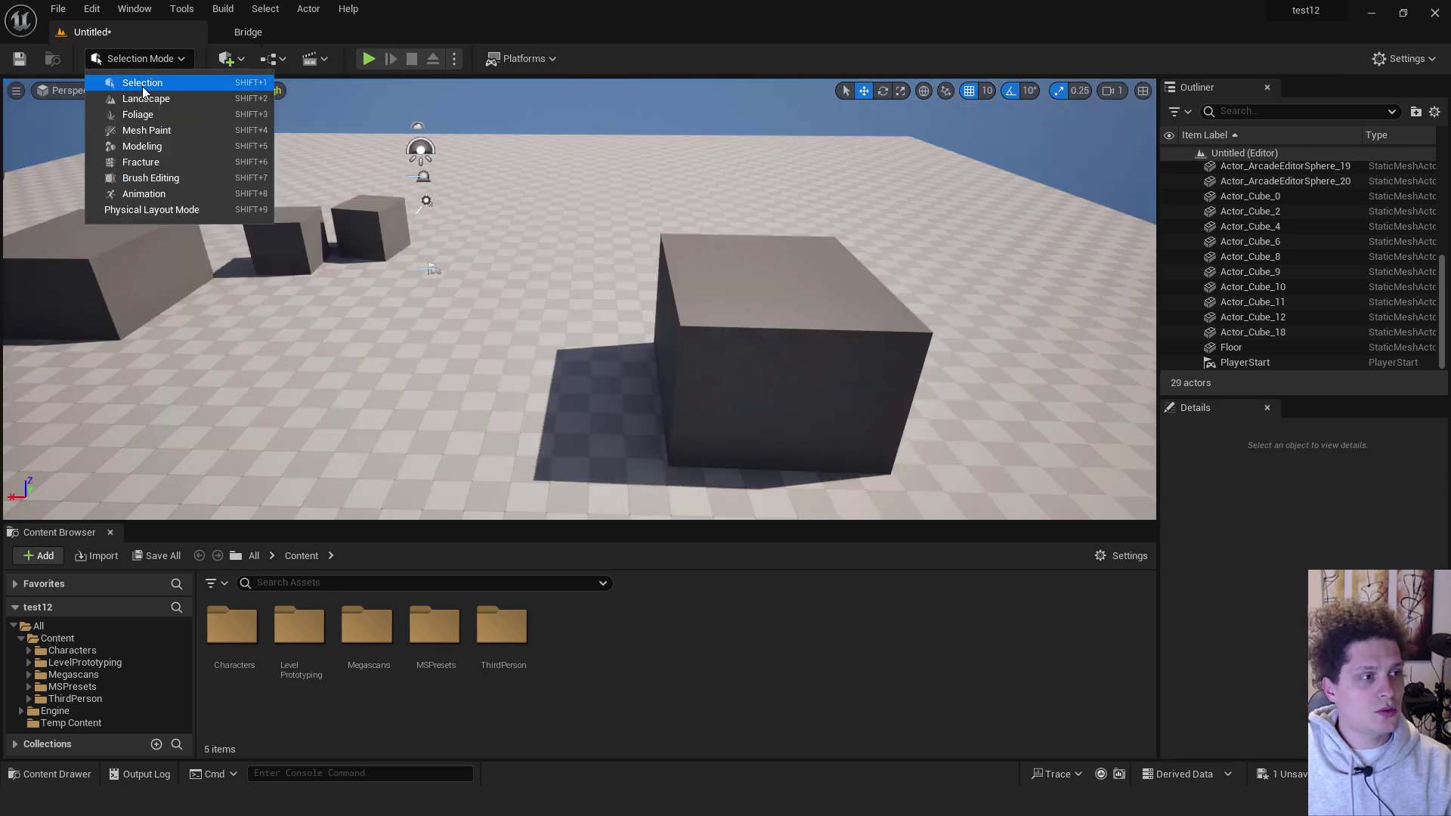
left_click(143, 86)
left_click(267, 34)
left_click_drag(576, 360, 371, 293)
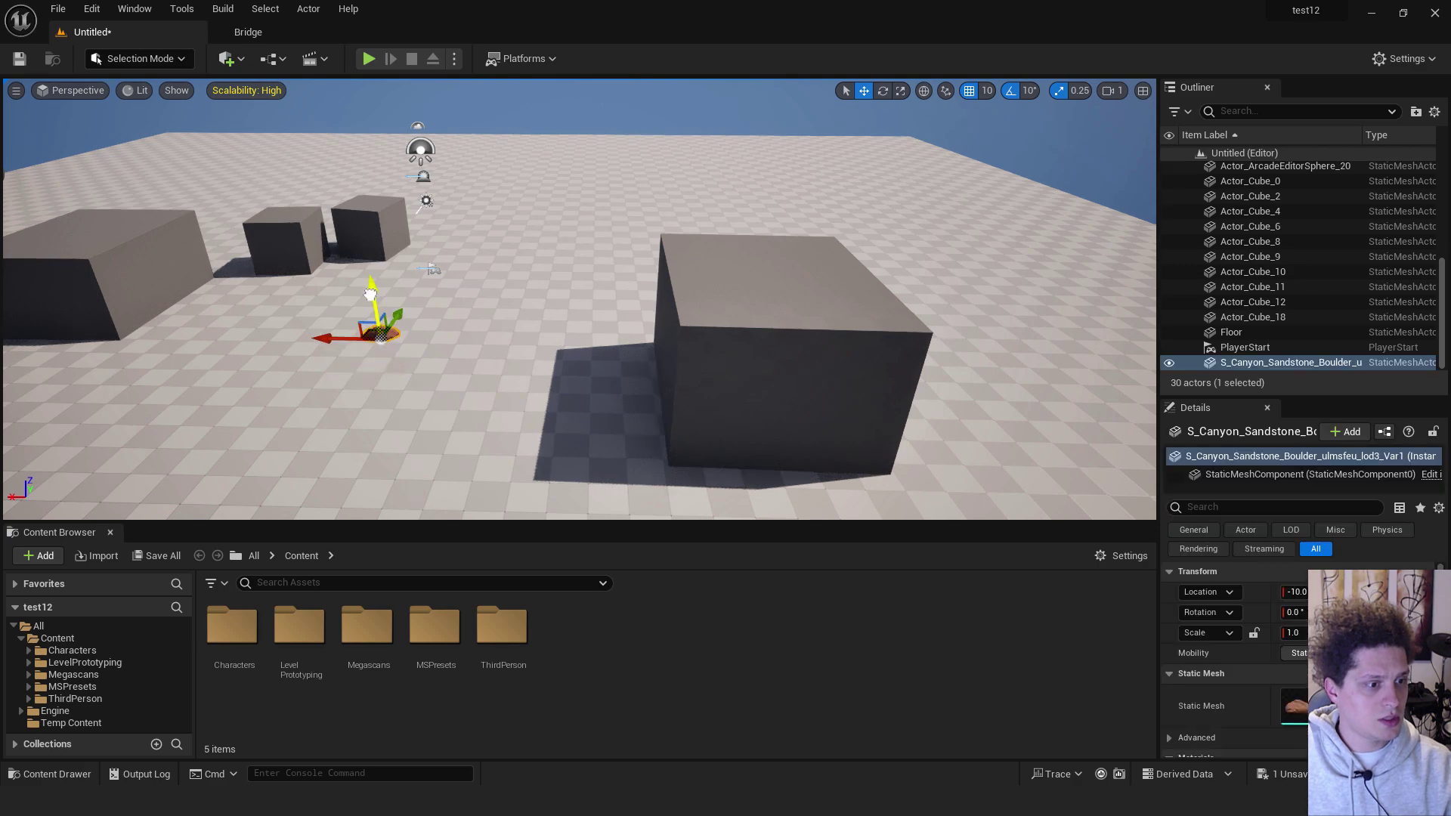
key("w")
mouse_move(467, 277)
right_mouse_down()
mouse_move(393, 299)
mouse_move(461, 284)
right_mouse_up()
left_click(274, 35)
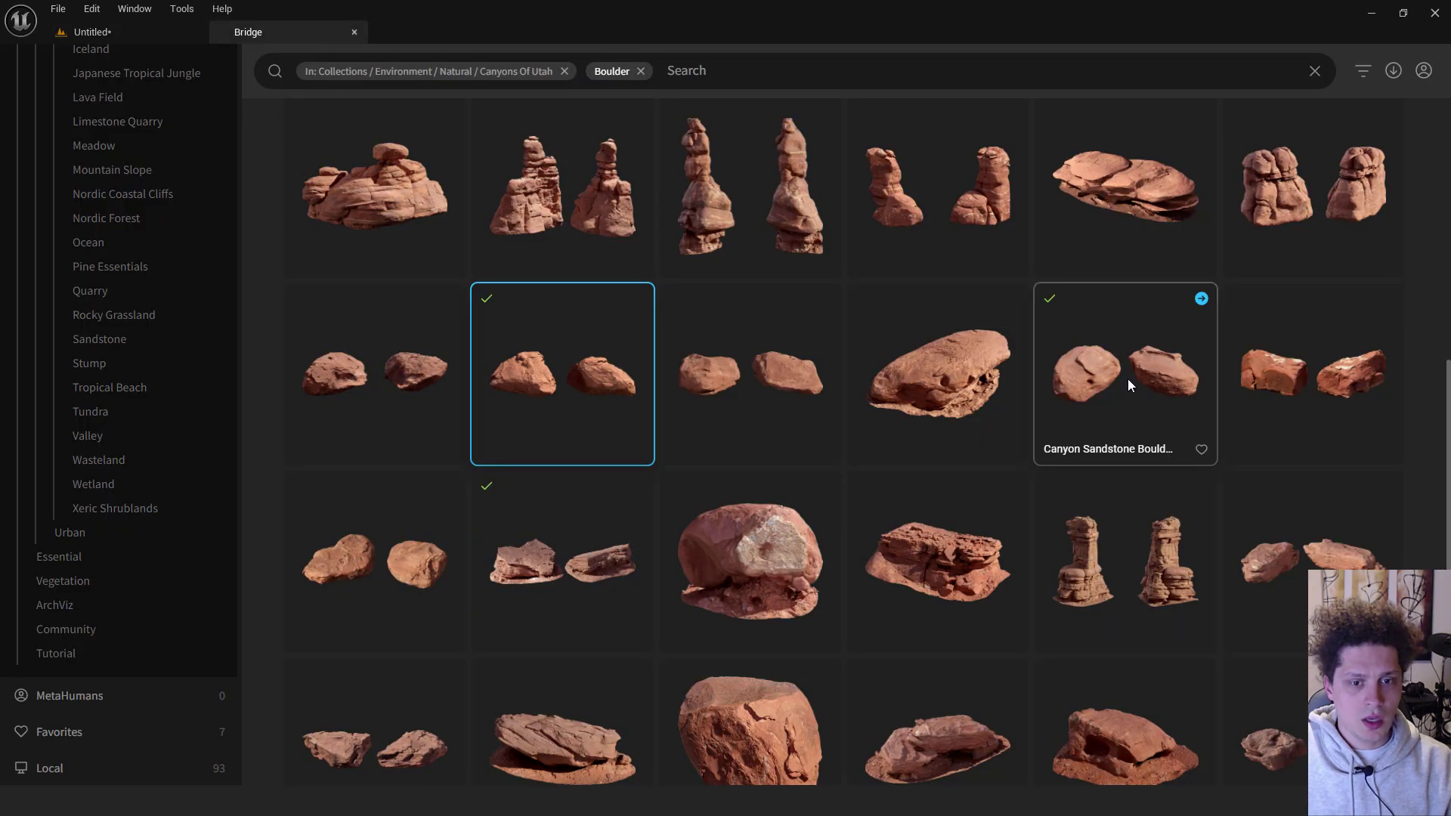
left_click_drag(1136, 342, 517, 158)
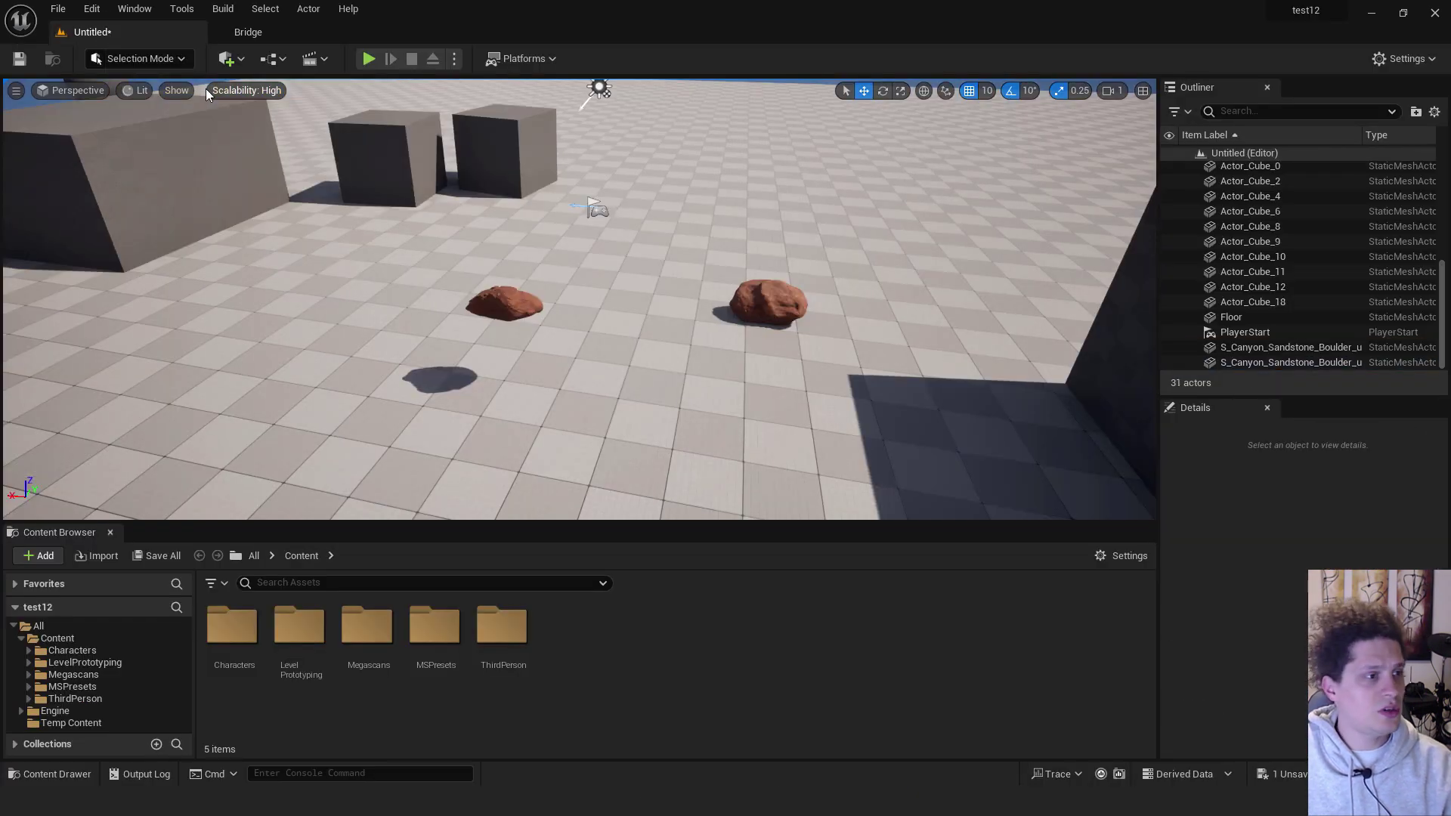
Step: Switch back to Physical Layout Mode and activate the Paint Place brush
left_click(180, 65)
left_click(152, 204)
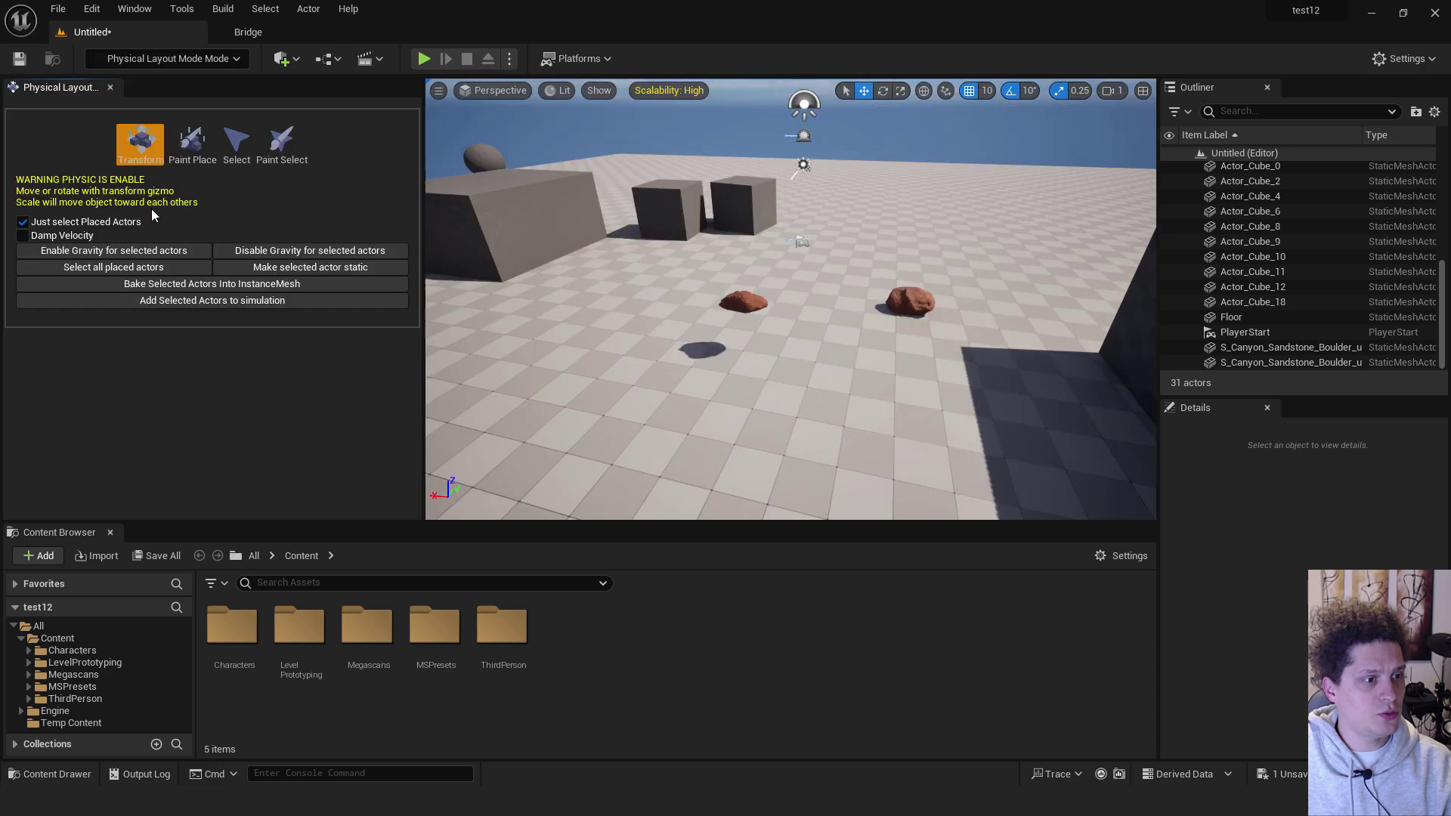
left_click(192, 141)
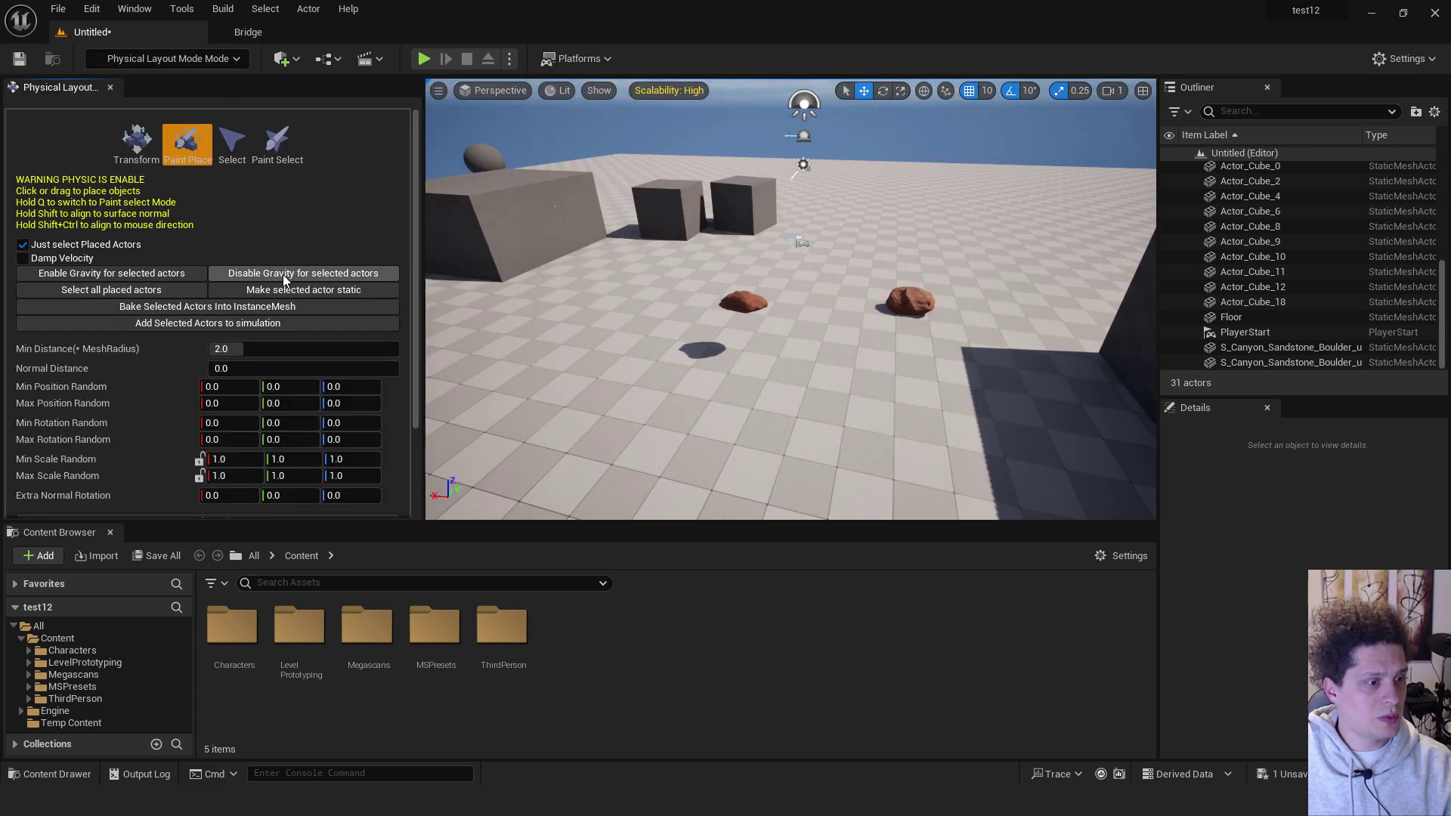
Step: Set the Canyon_Sandstone_Boulder_ulmfcfc static mesh as the first reference mesh and add the Canyon_Sandstone_Boulder_ulmsfeu mesh as a second one
scroll(234, 333, "down", 5)
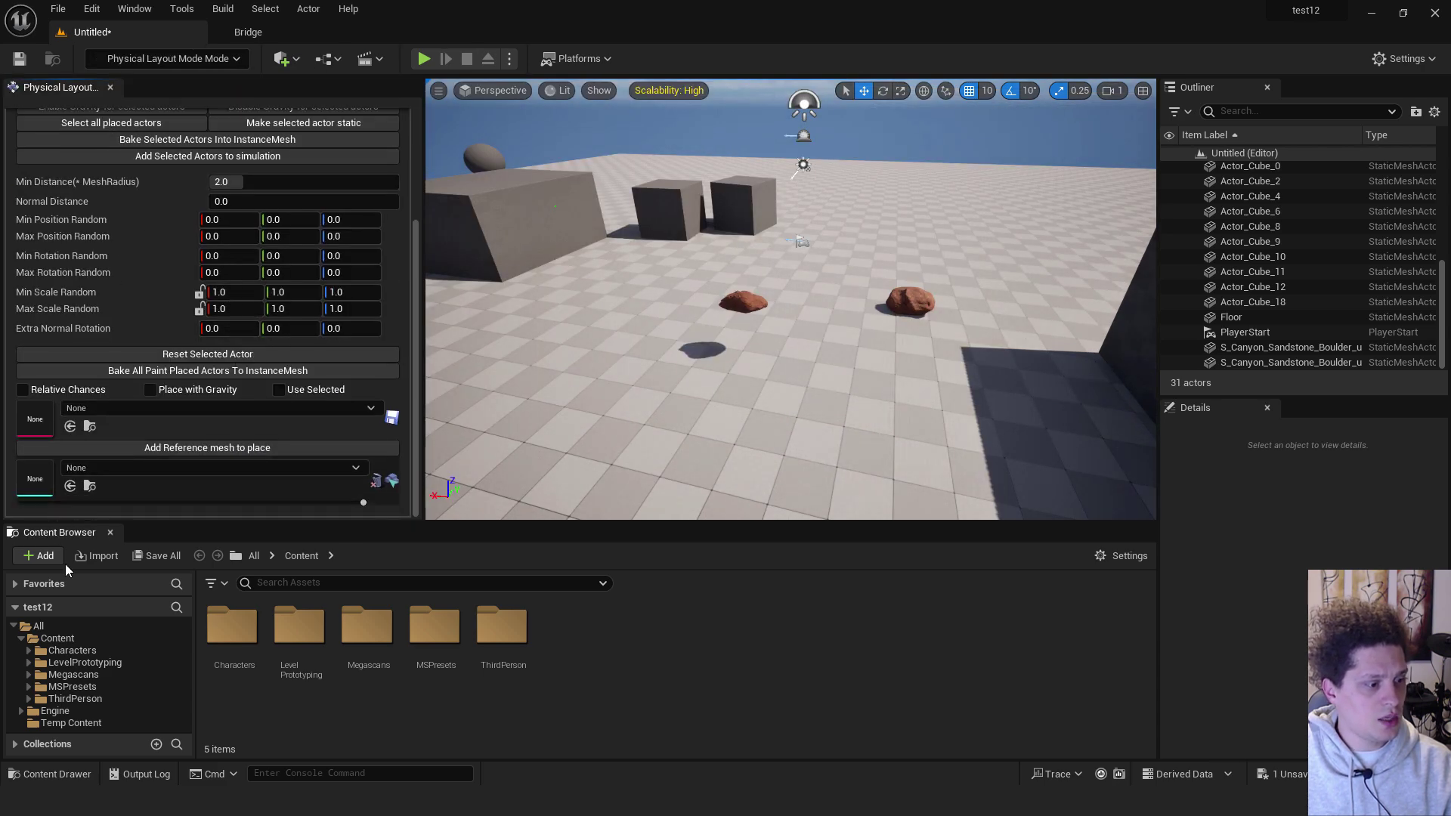
double_click(73, 675)
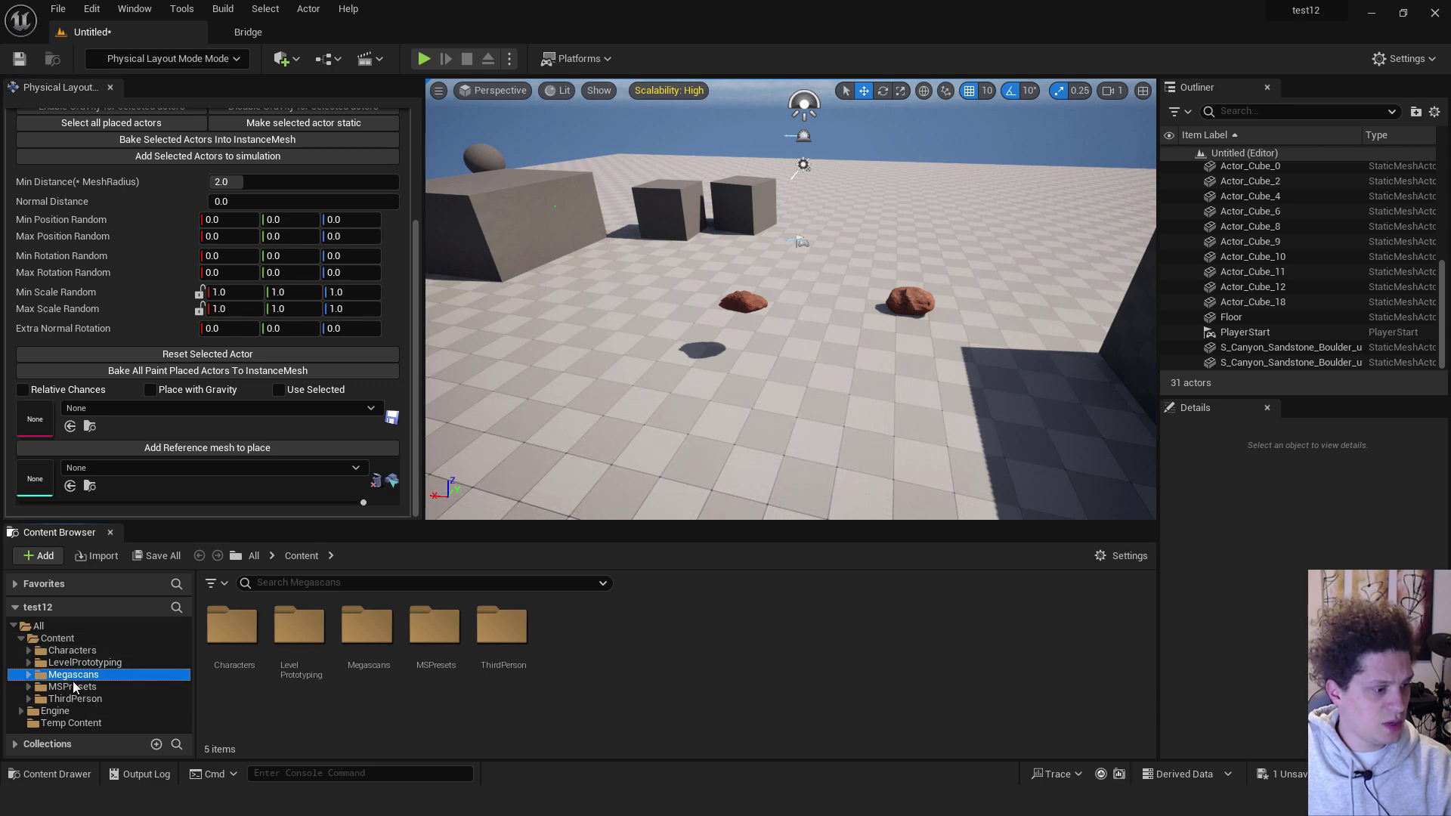
double_click(72, 687)
left_click(118, 698)
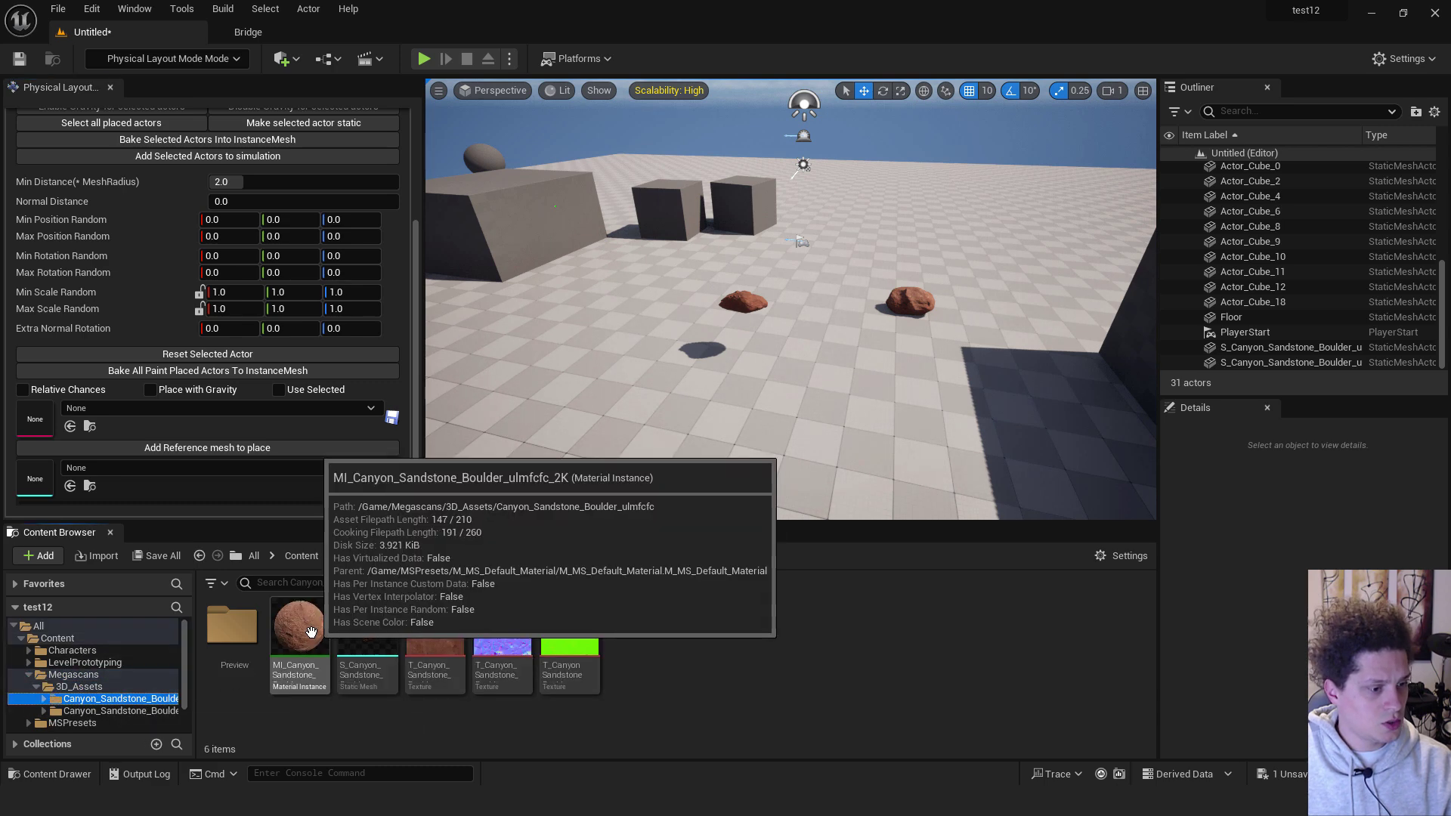
left_click_drag(368, 627, 182, 478)
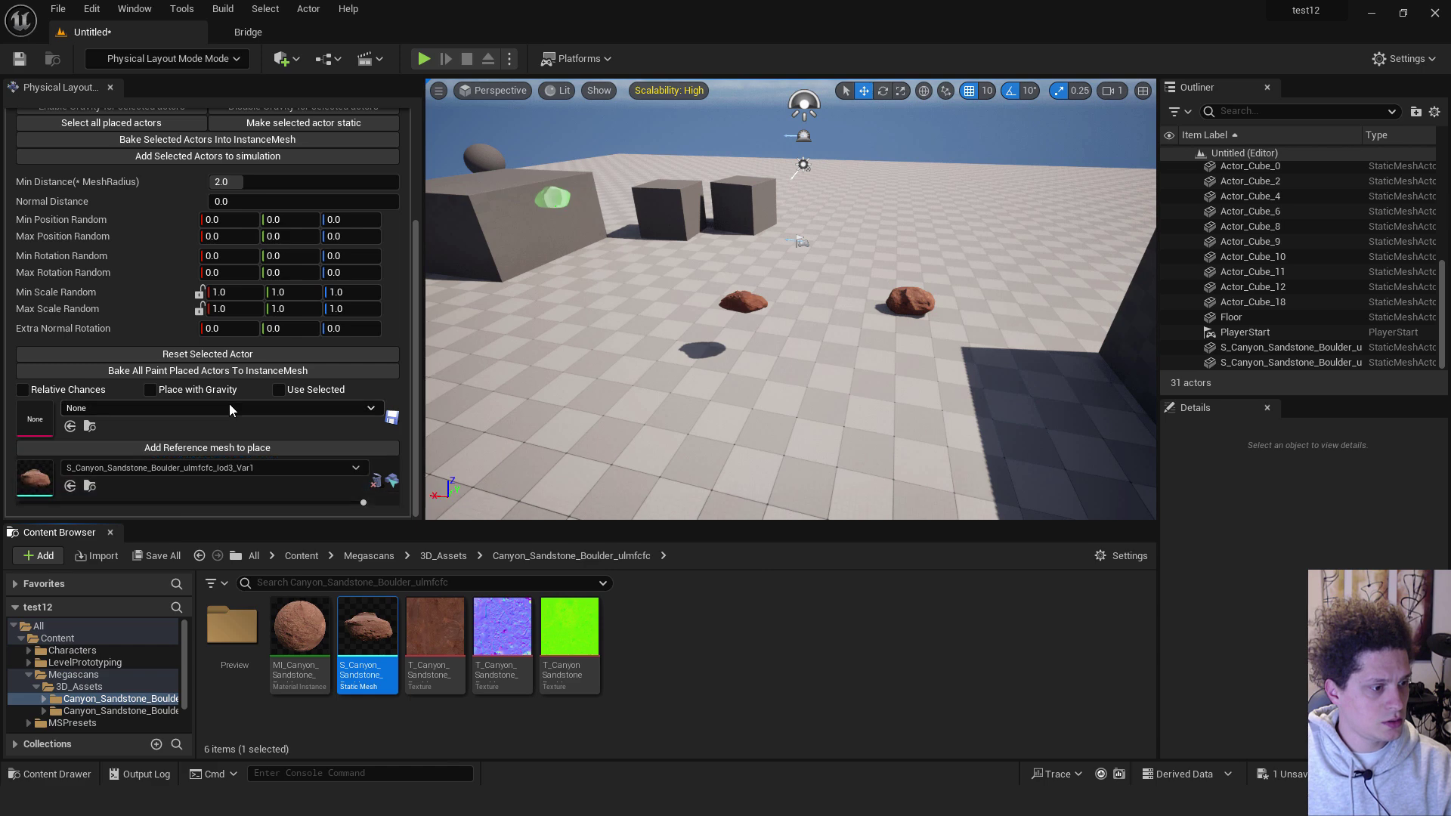
scroll(233, 450, "down", 1)
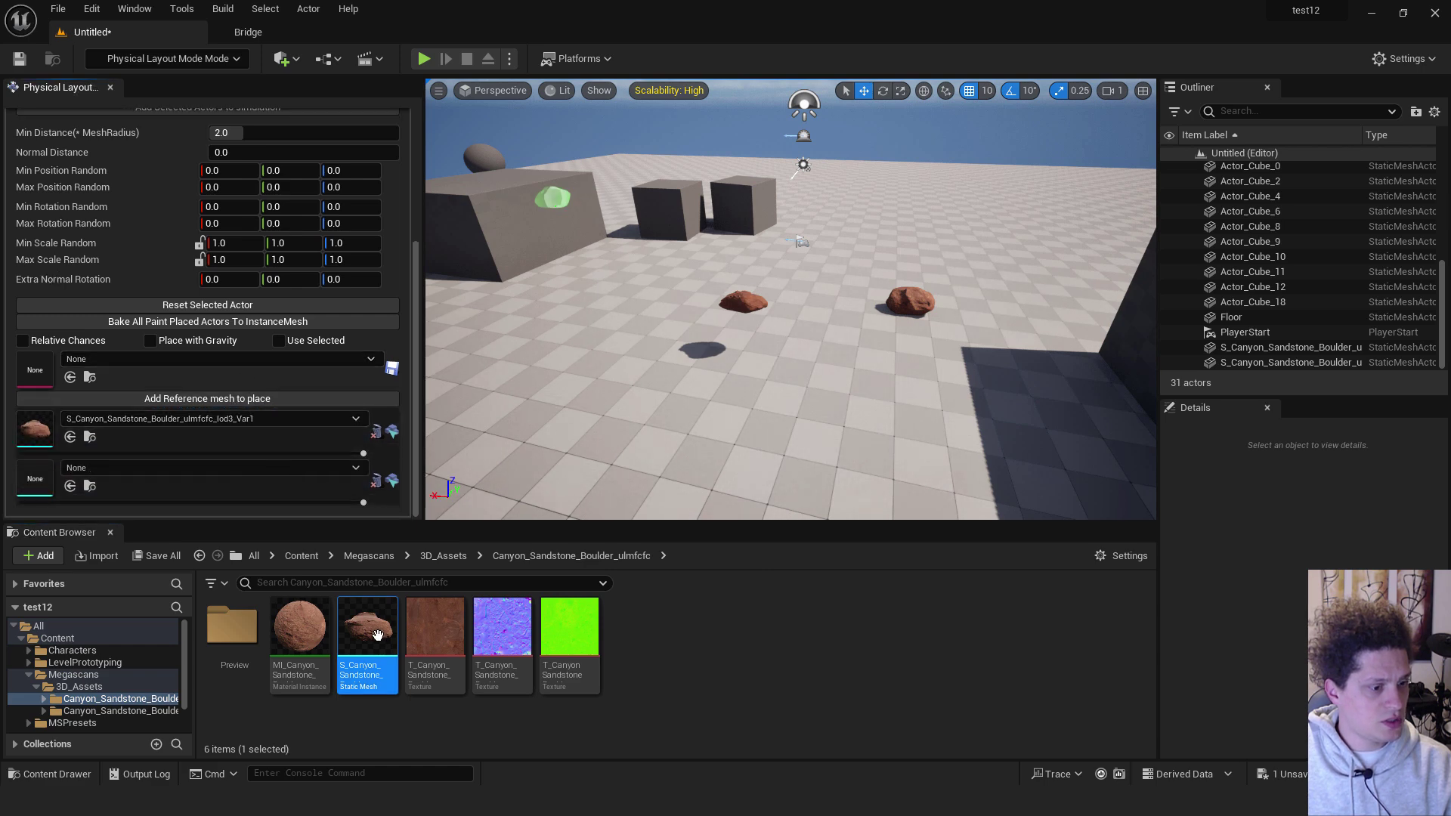
left_click(105, 710)
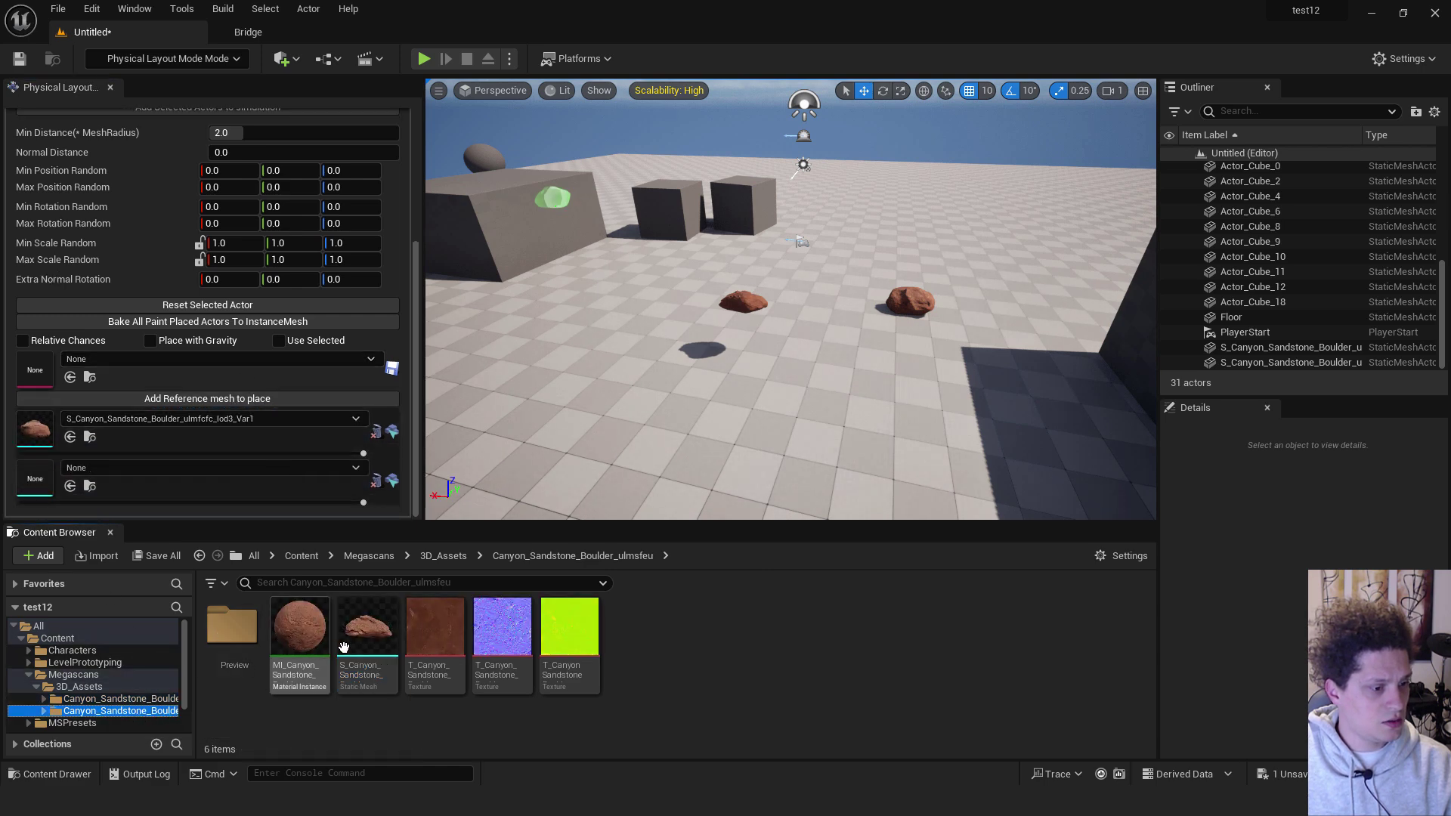
left_click_drag(367, 628, 38, 480)
Step: Paint boulders without and with Place with Gravity, using Min Distance about 0.95 and Min Rotation Random about 194.4, 72.0 and 118.8
left_click_drag(238, 234, 251, 234)
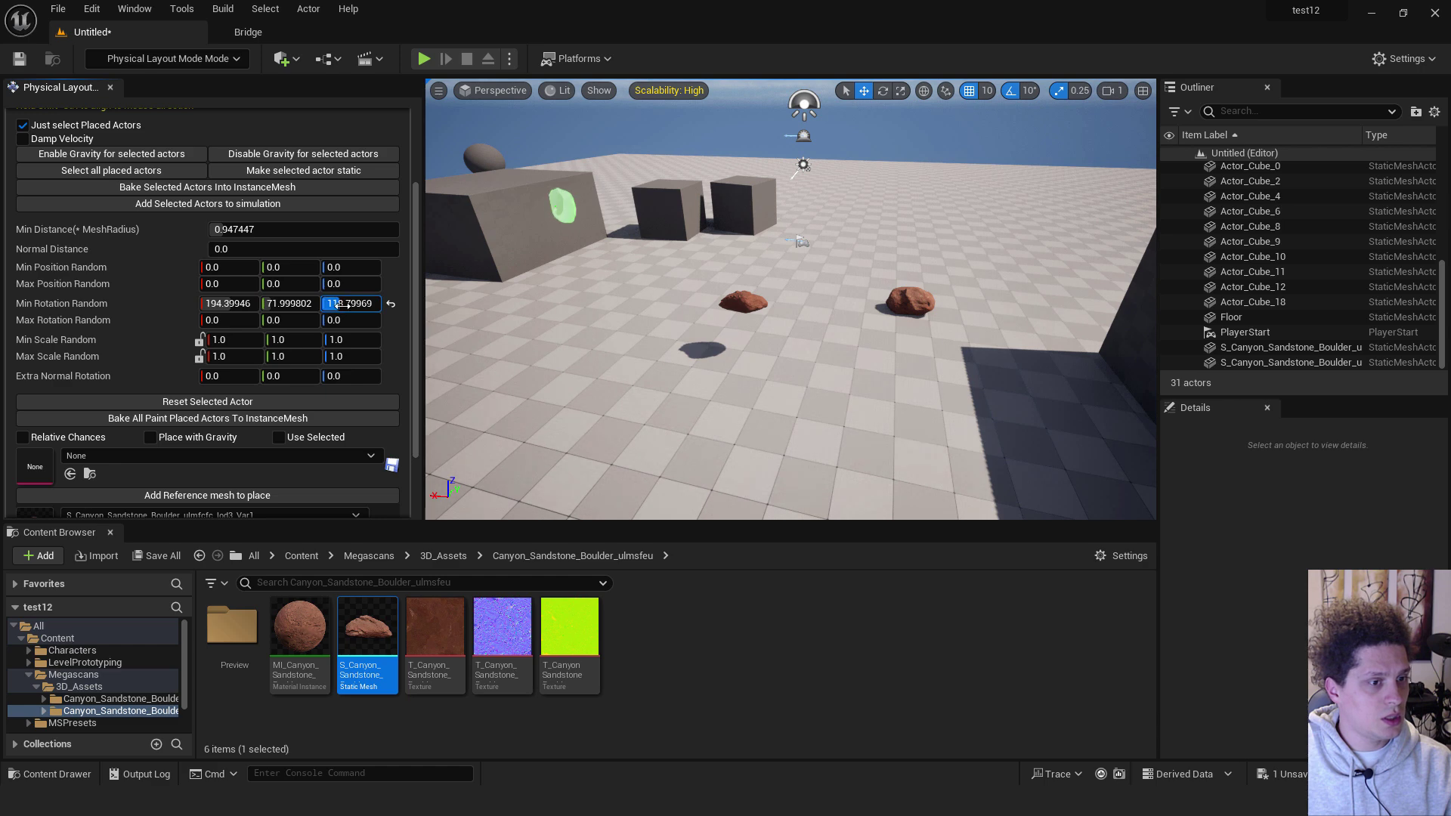
left_click(663, 286)
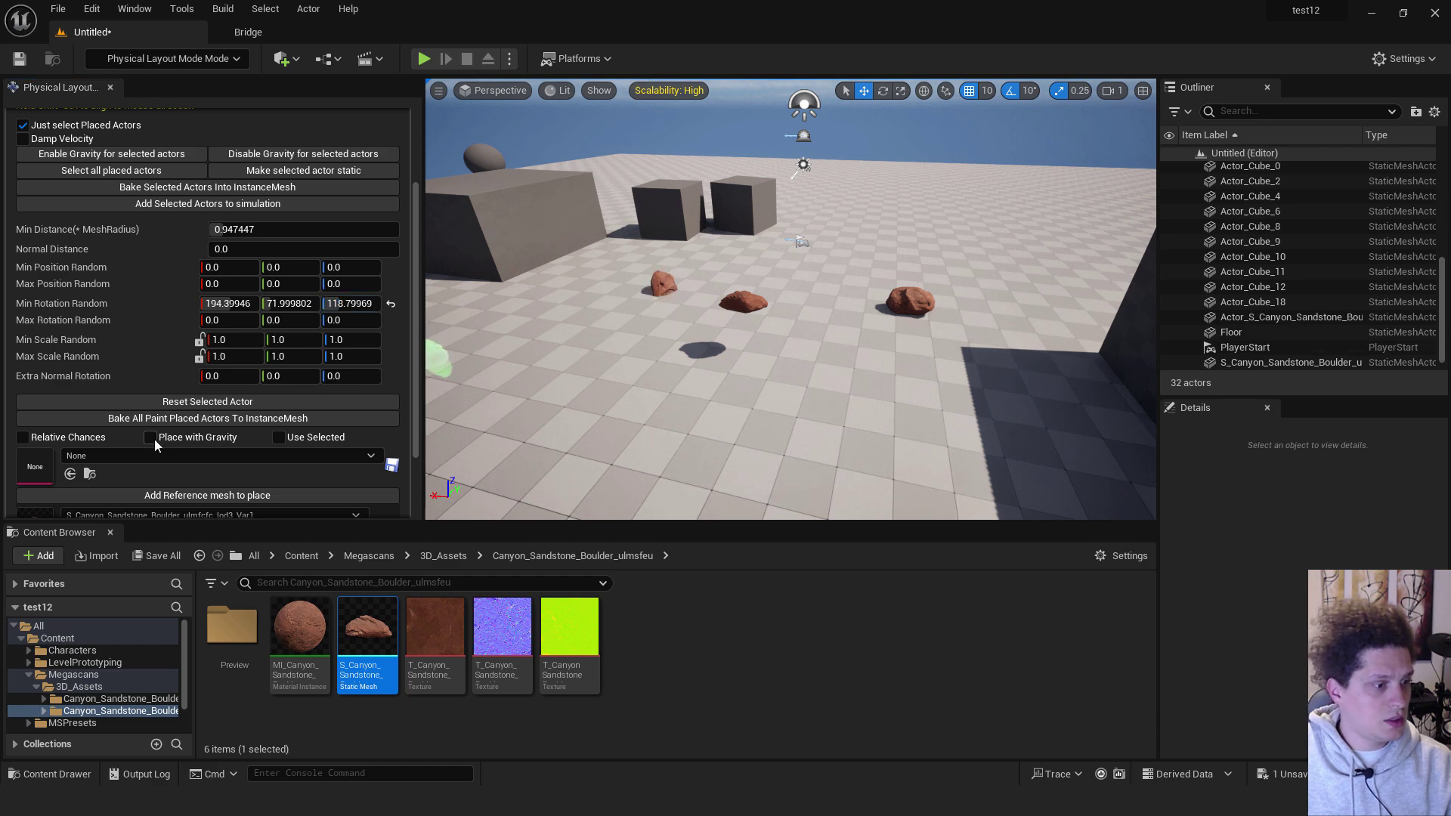
left_click(749, 357)
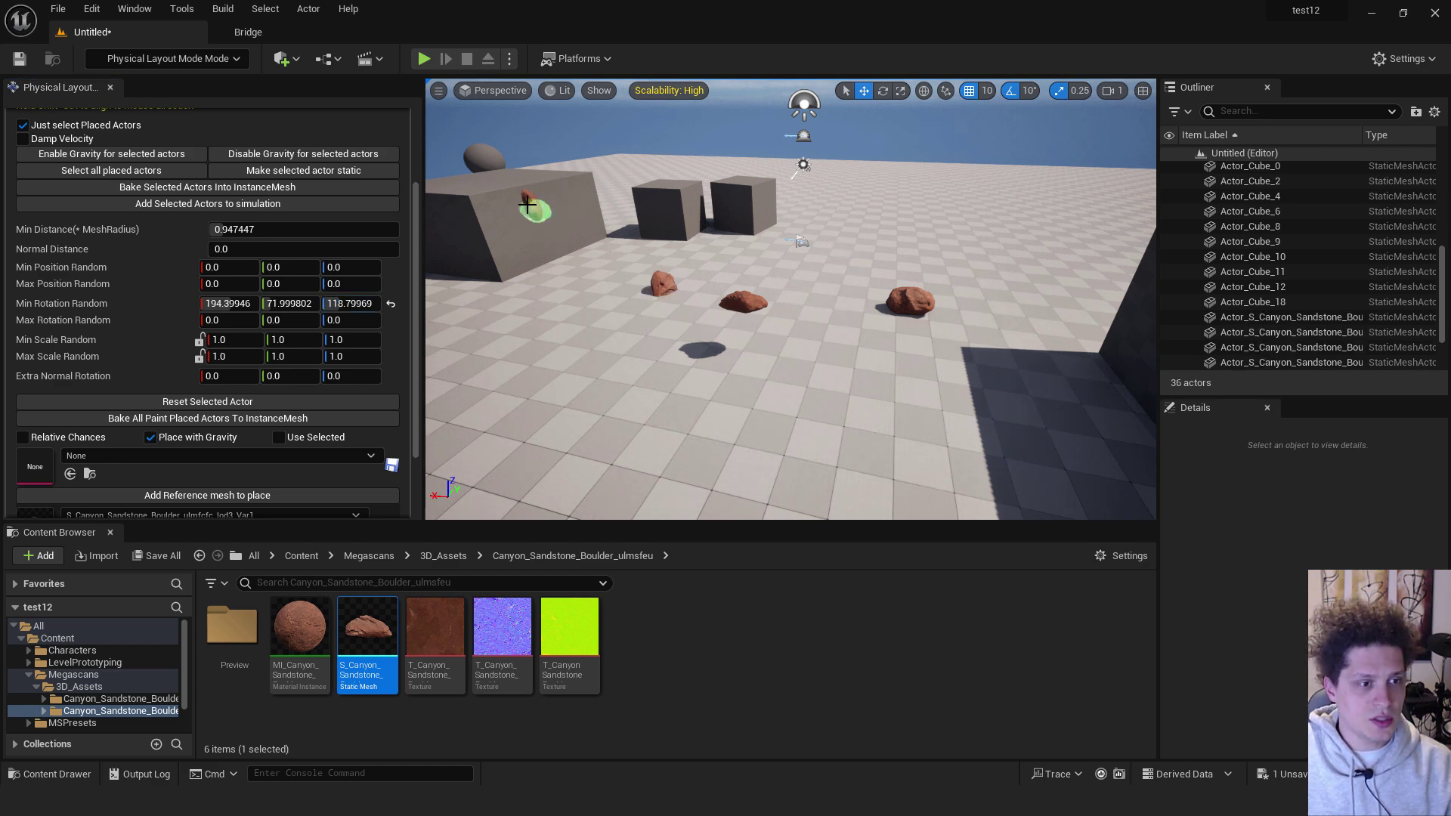
left_click(644, 380)
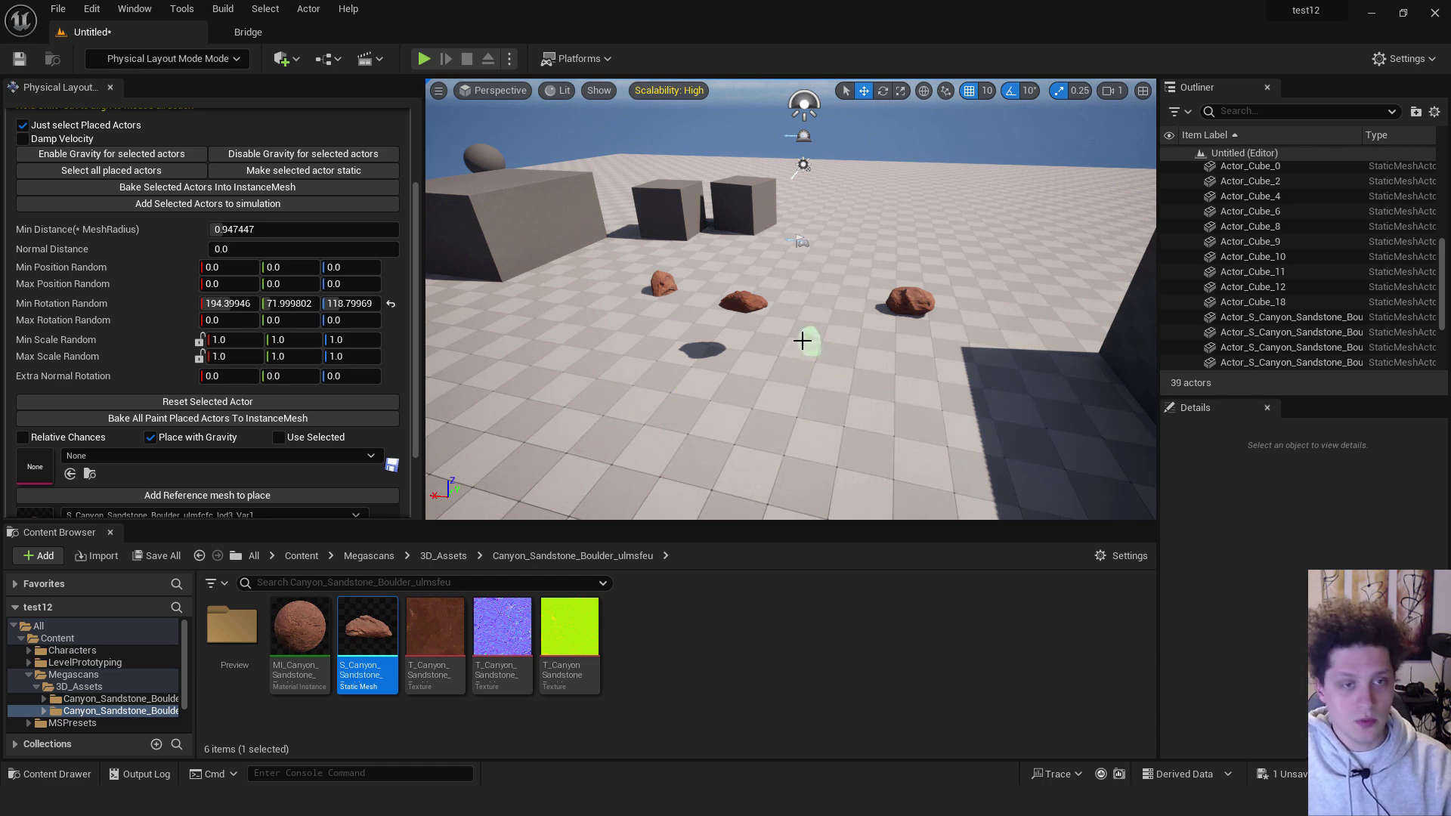
Step: Return to Selection mode and filter the Megascans folder to show only Static Mesh assets
left_click(207, 61)
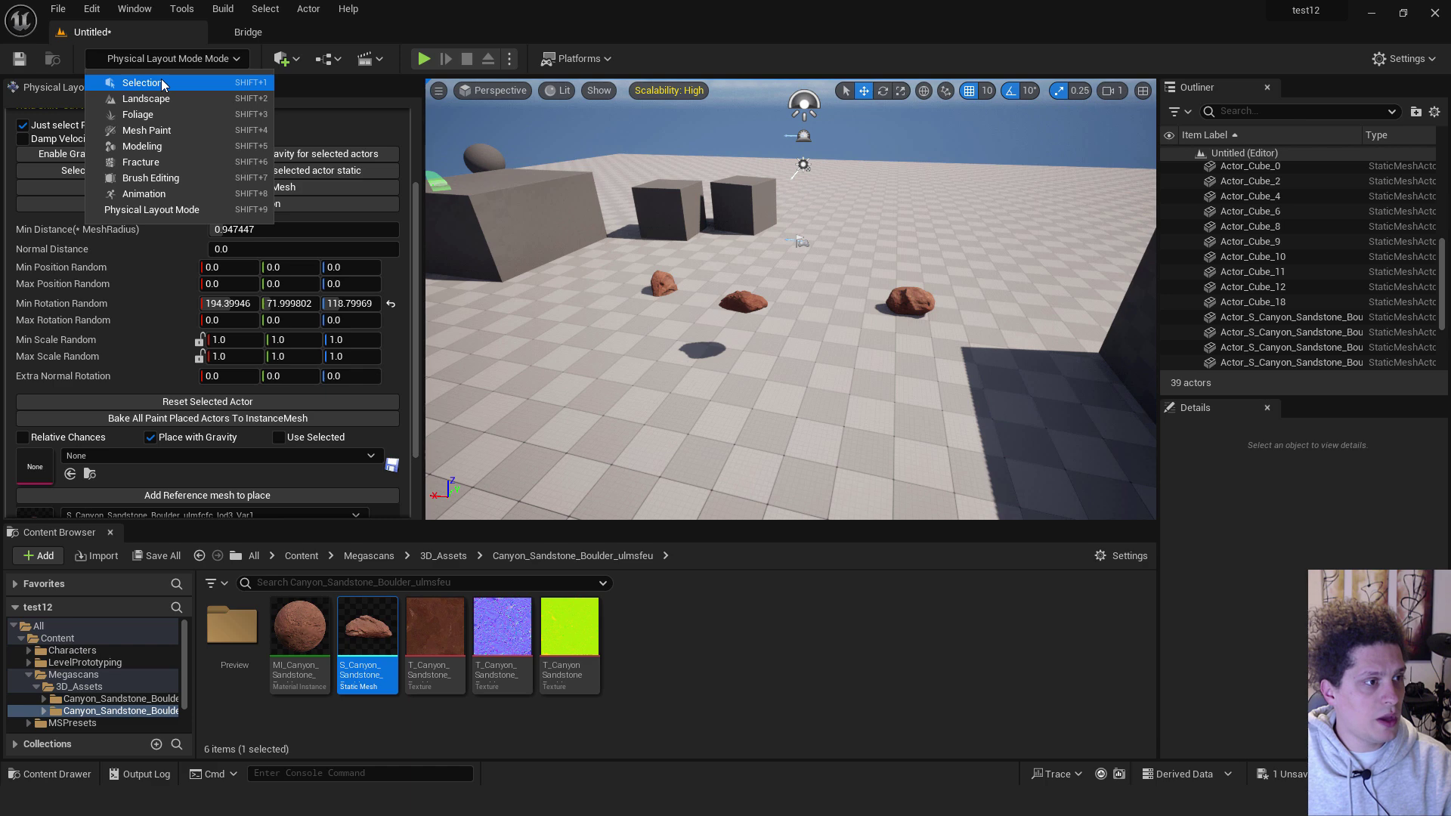
left_click(161, 80)
left_click(369, 556)
left_click(216, 585)
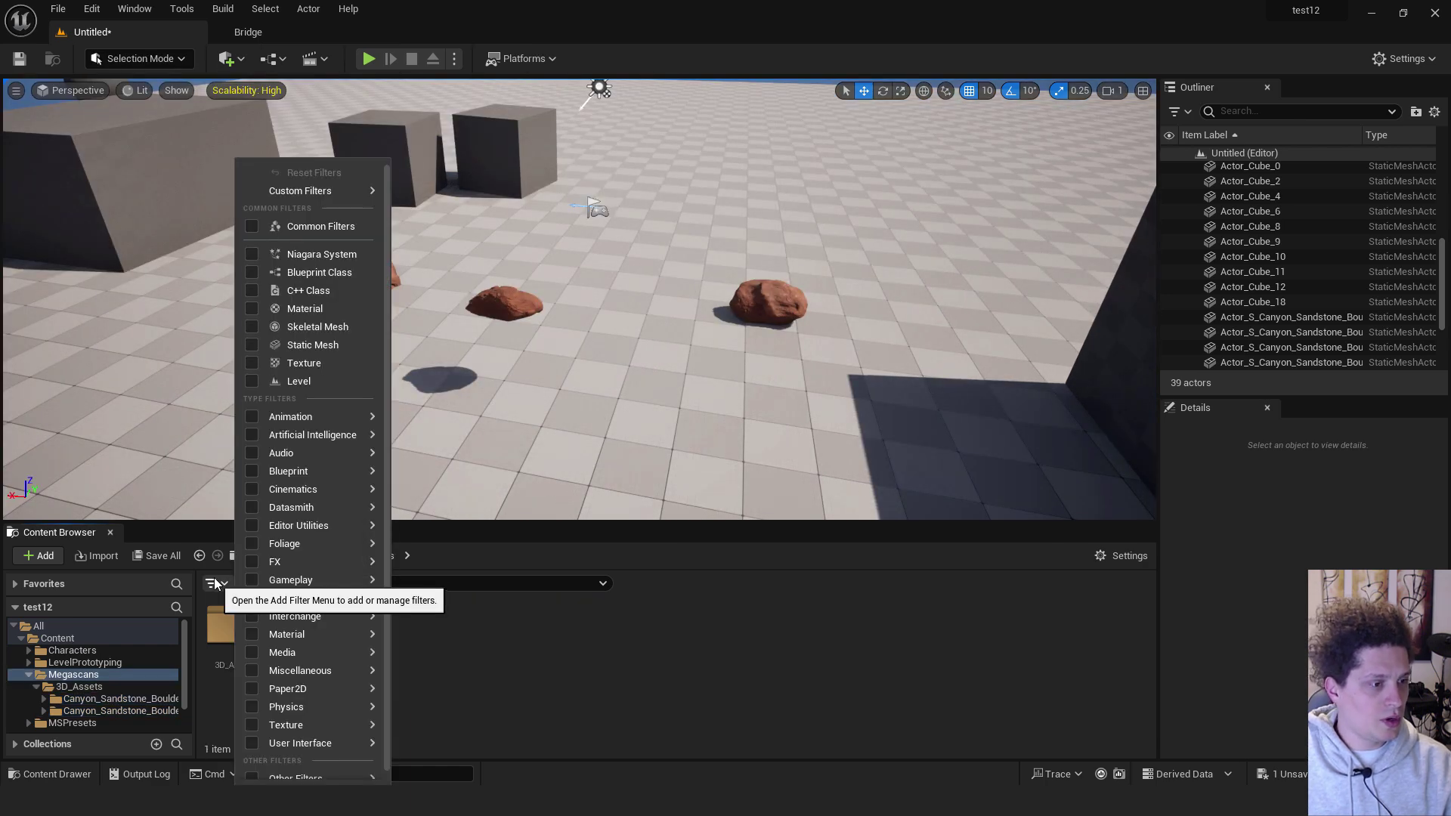
left_click(251, 346)
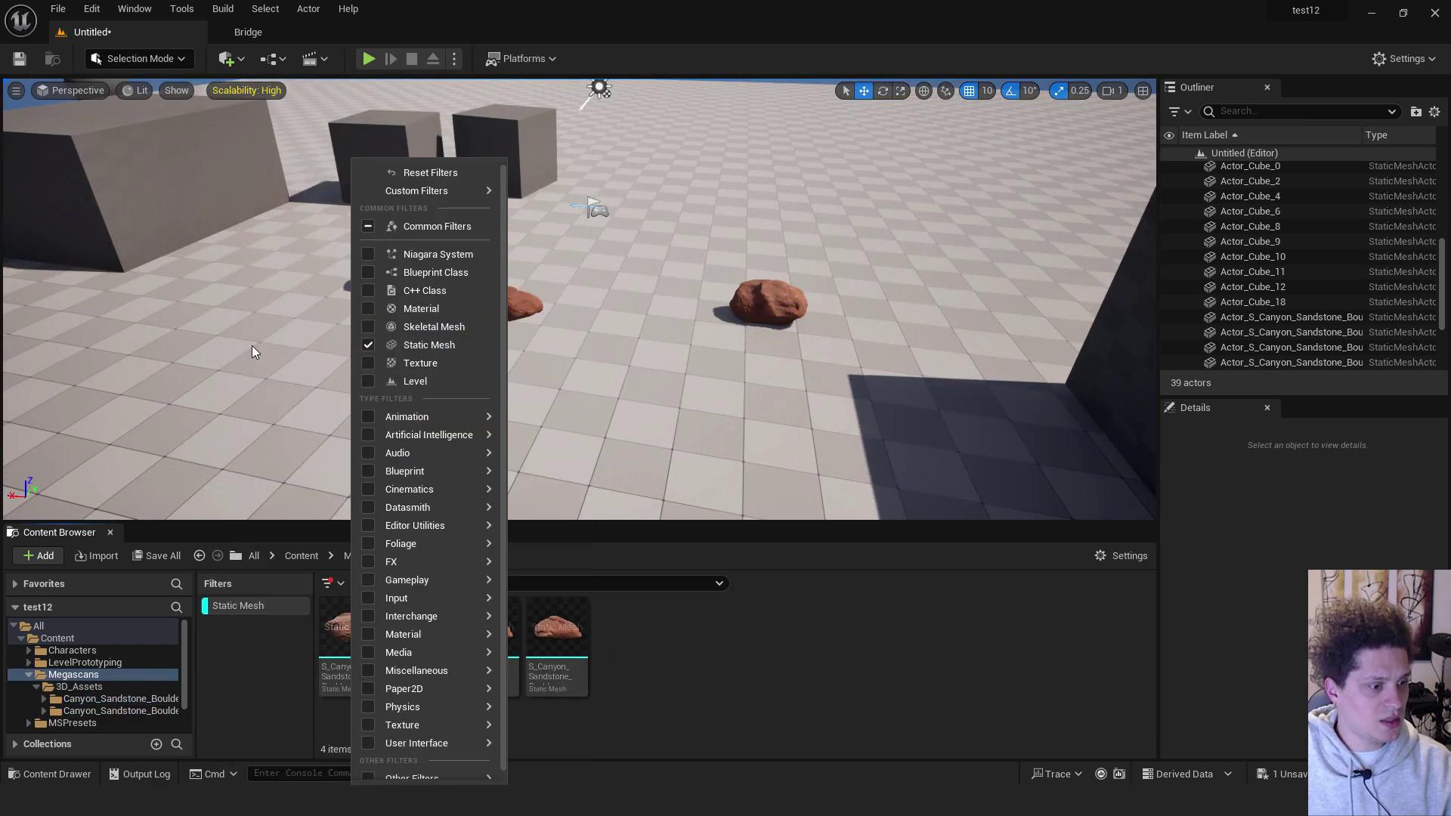
left_click(936, 661)
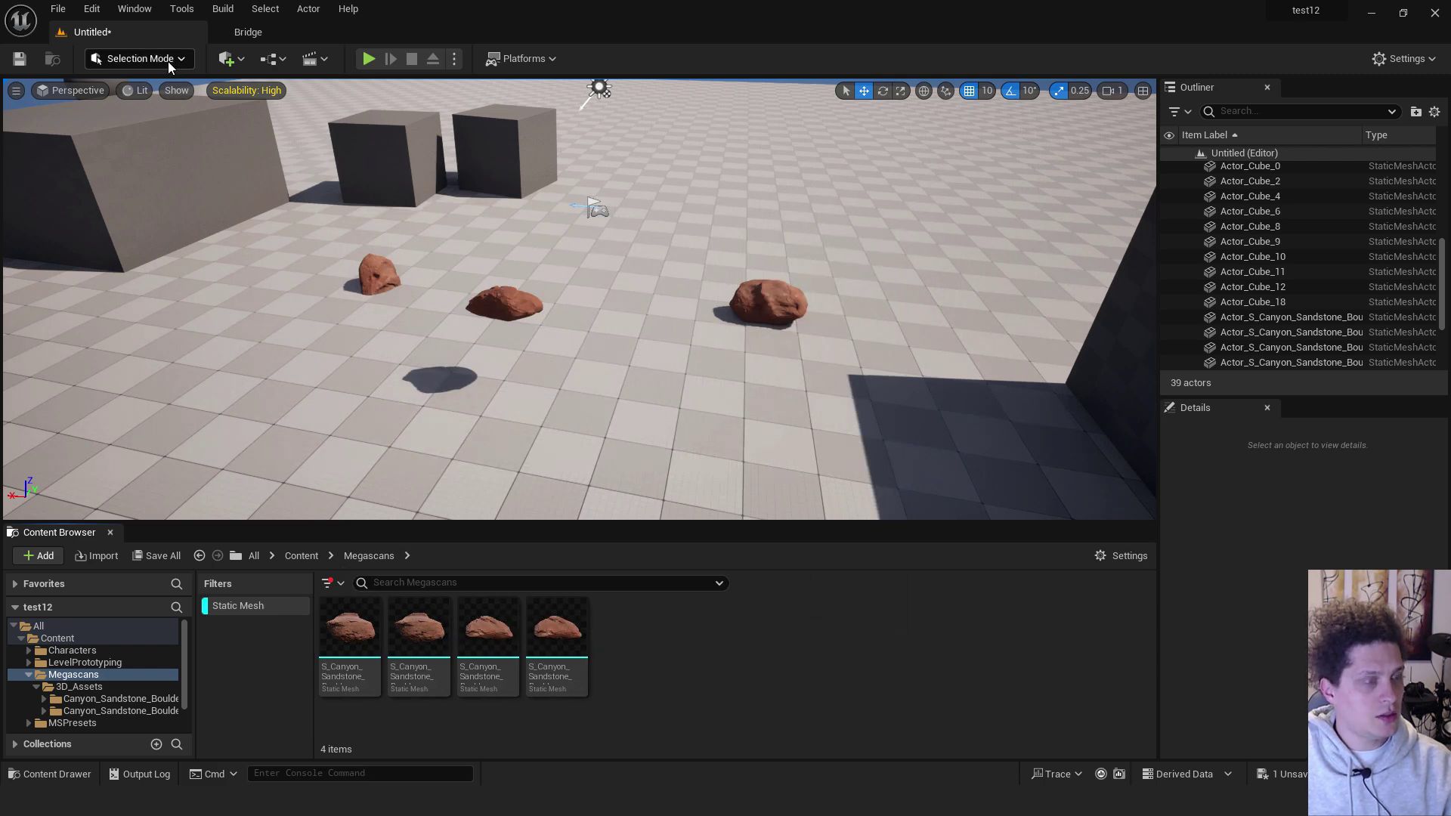
Step: Open the first sandstone boulder mesh for editing and bring up its Auto Convex Collision settings
double_click(349, 631)
left_click(514, 107)
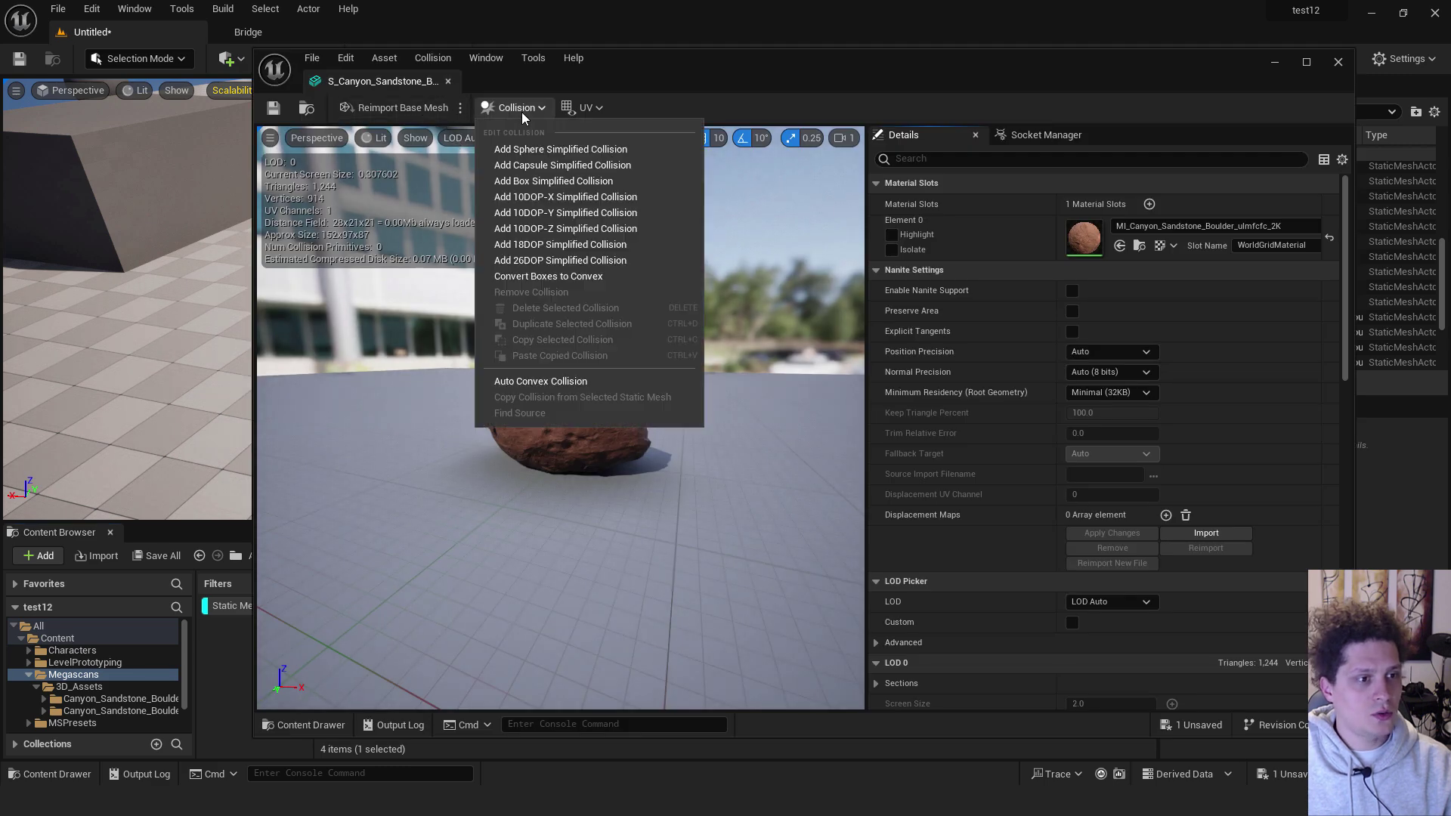
left_click(580, 389)
Step: Set the boulder mesh's Collision Complexity to Use Simple Collision As Complex and save the mesh
scroll(1139, 333, "down", 10)
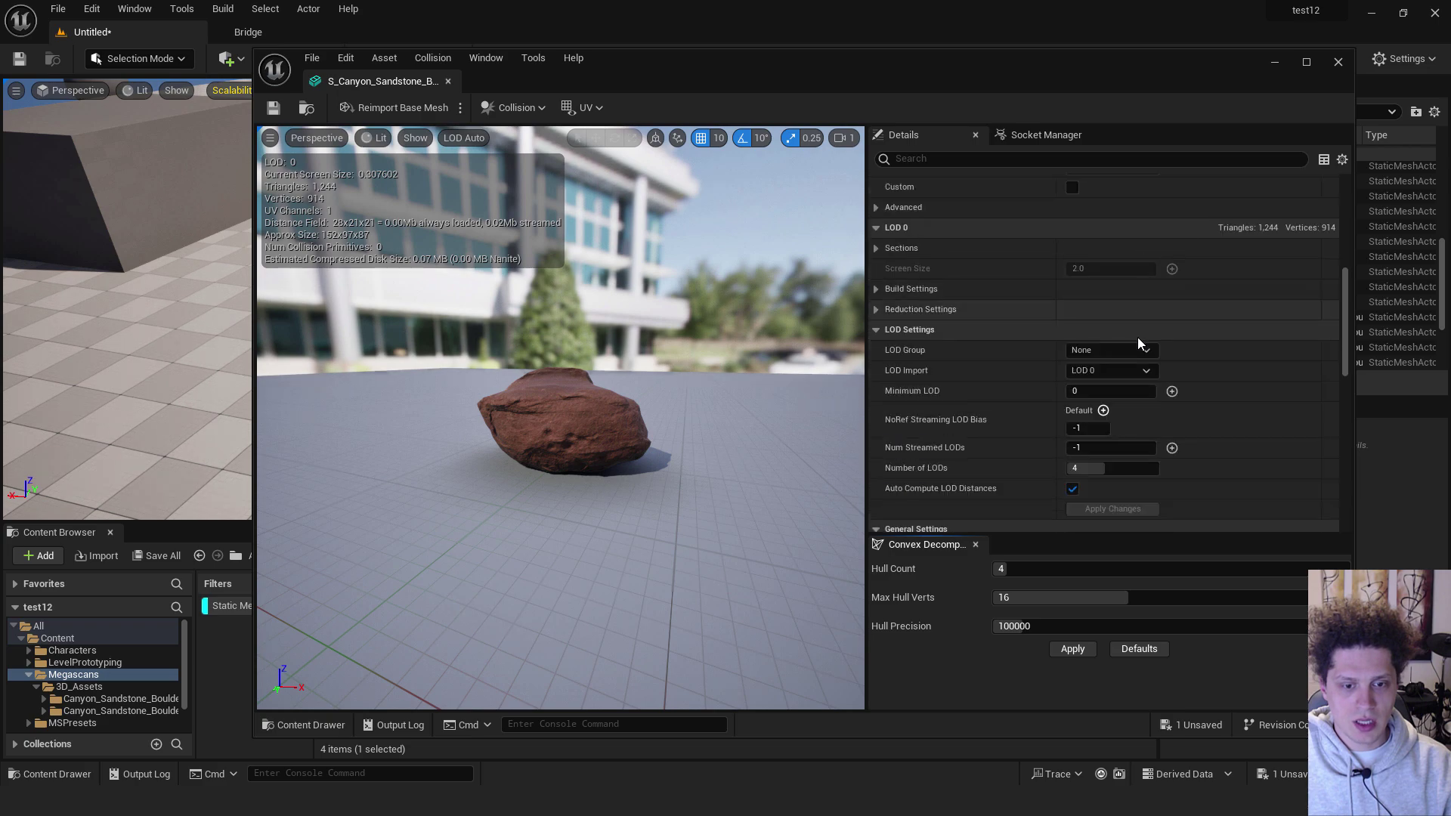
scroll(1141, 342, "down", 12)
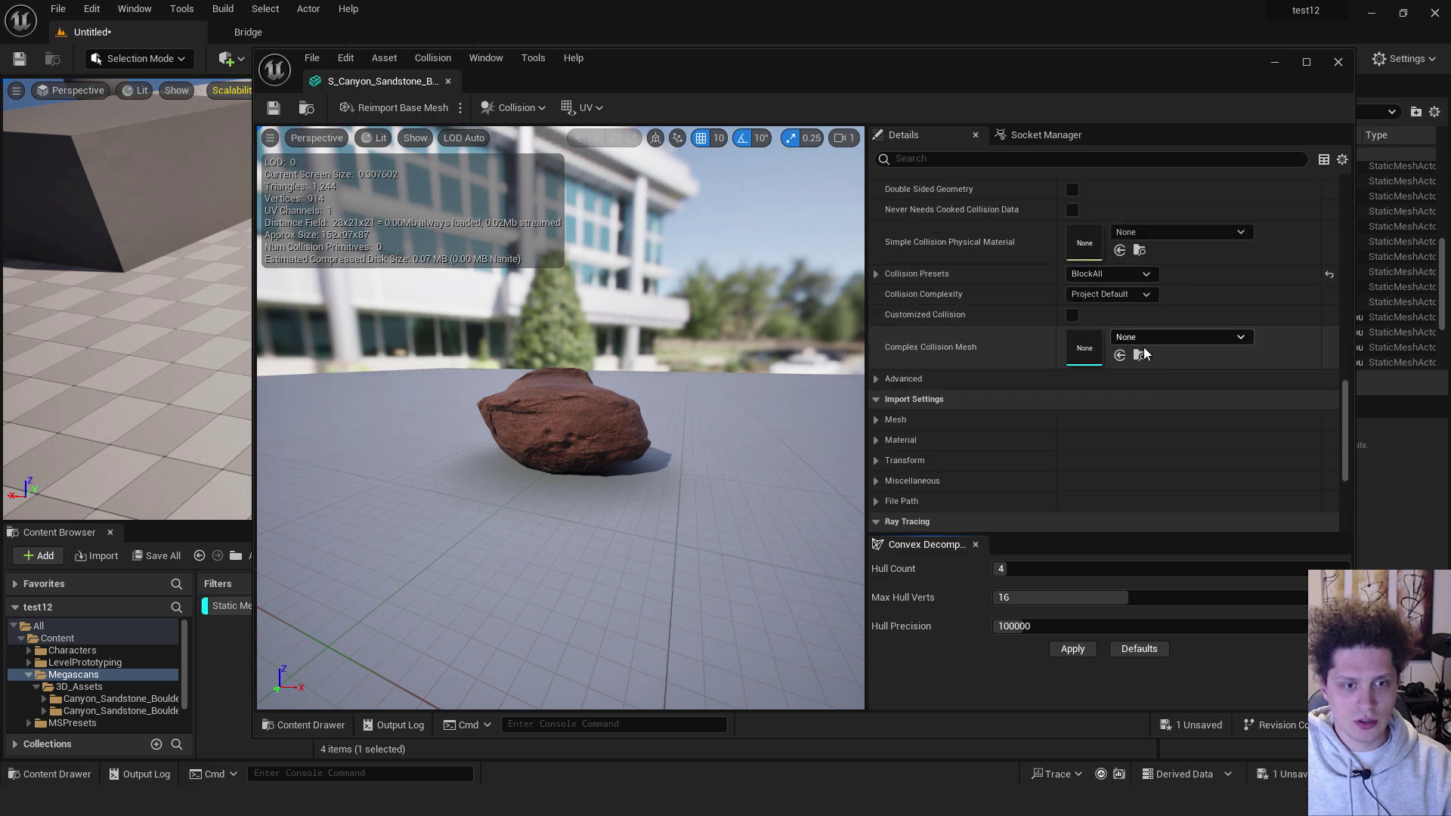
left_click(1149, 296)
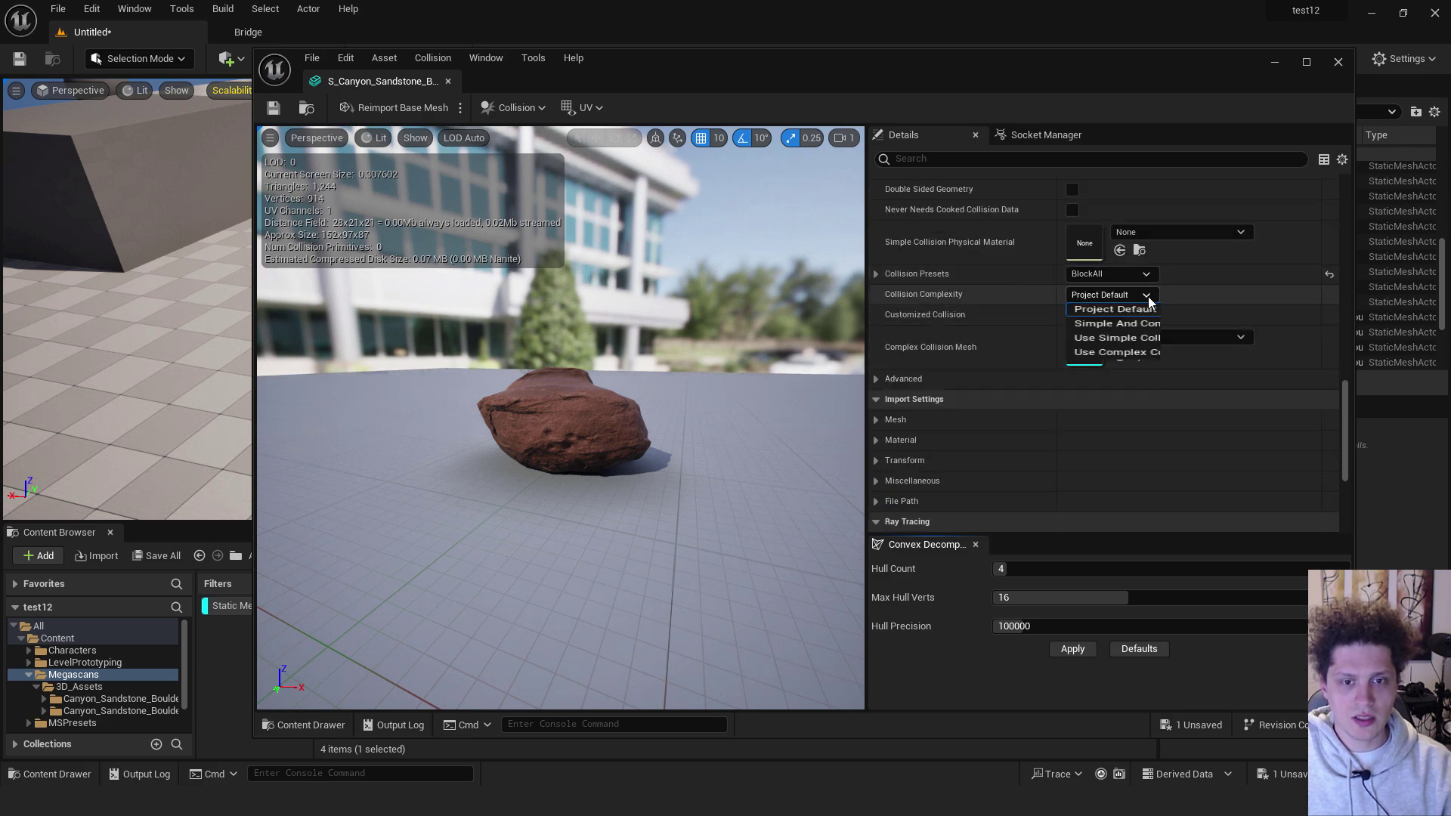
left_click(1151, 340)
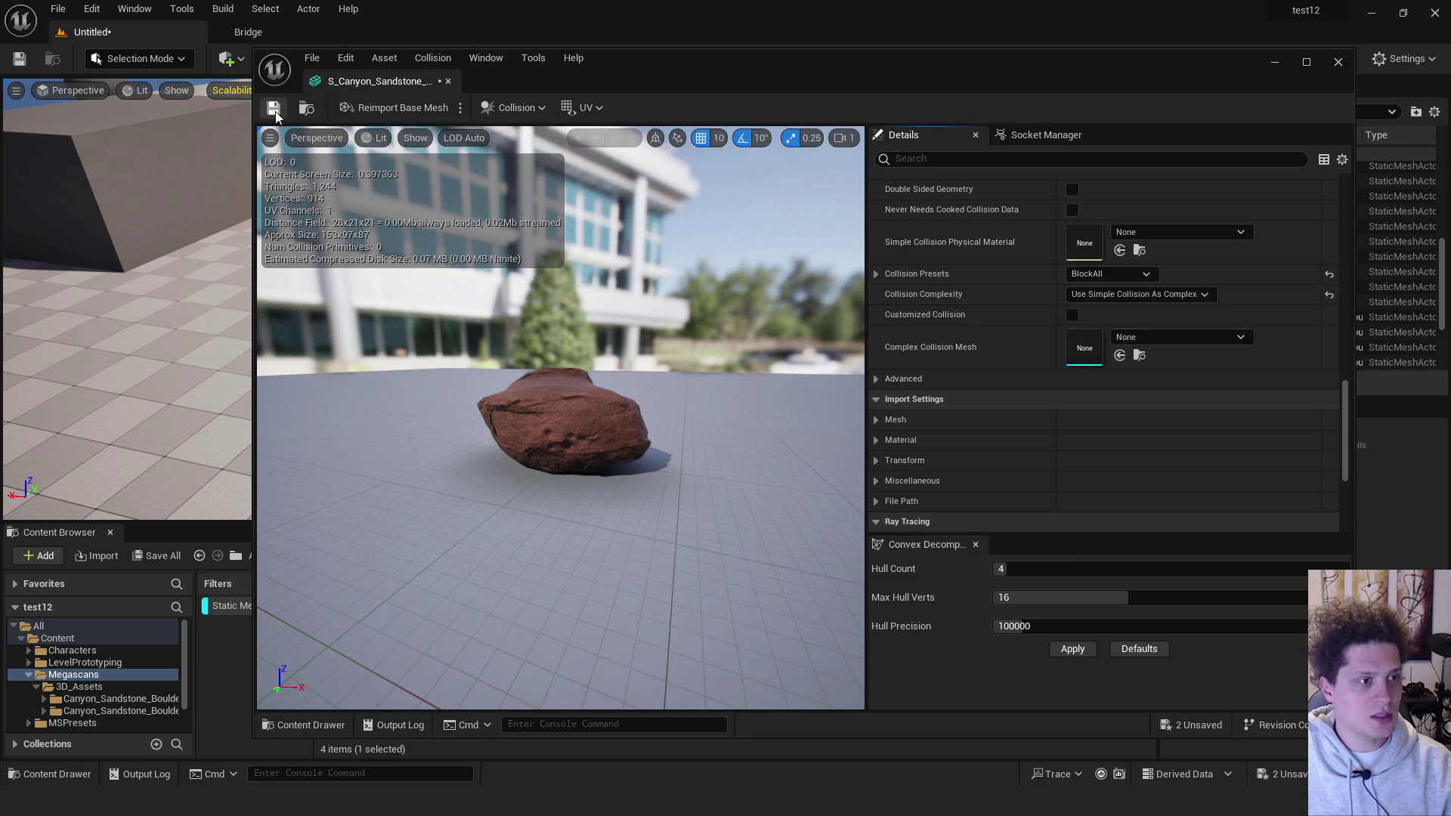
left_click(306, 110)
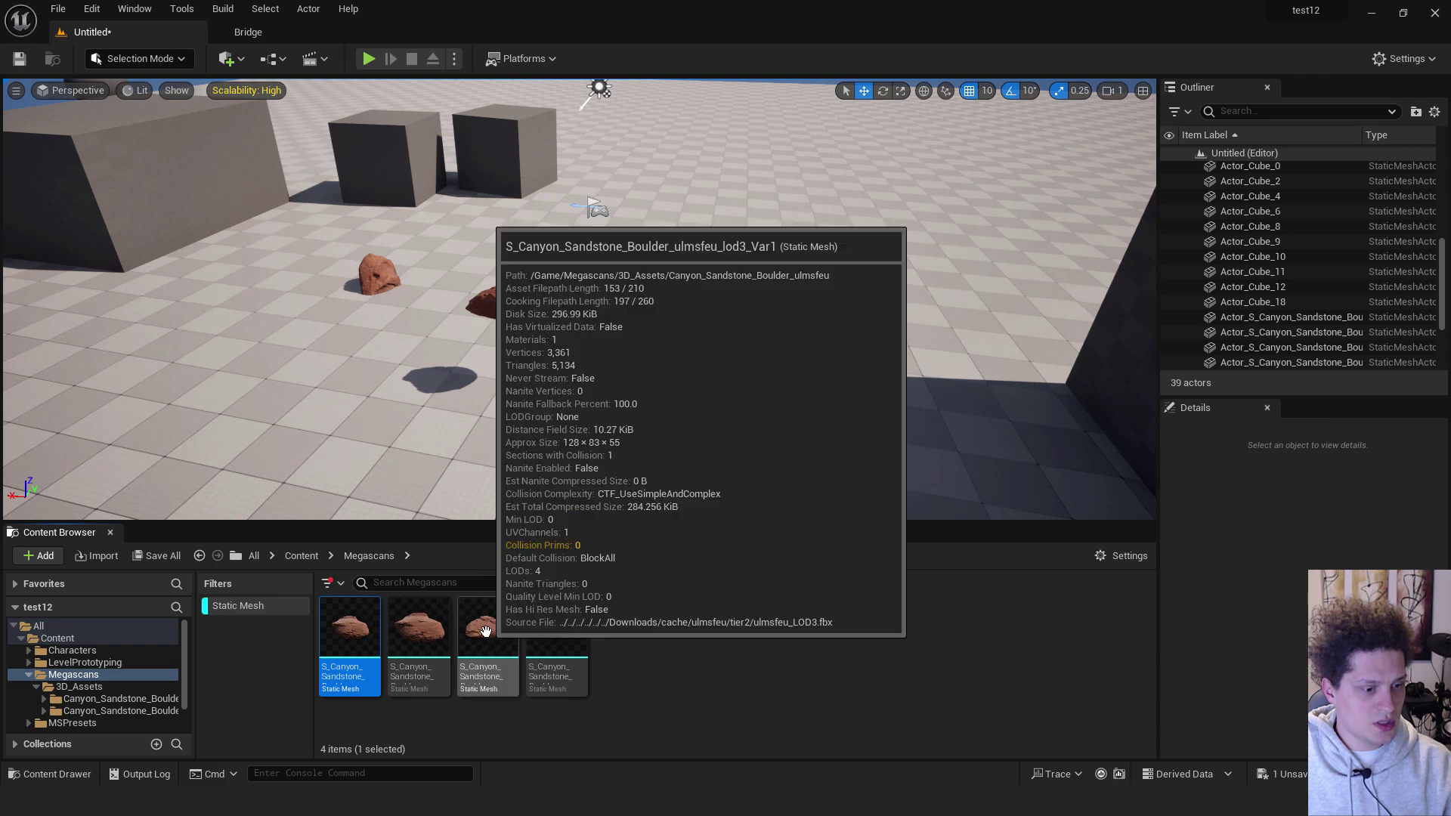
Step: Open the third sandstone boulder mesh for editing and generate its Auto Convex Collision
double_click(485, 627)
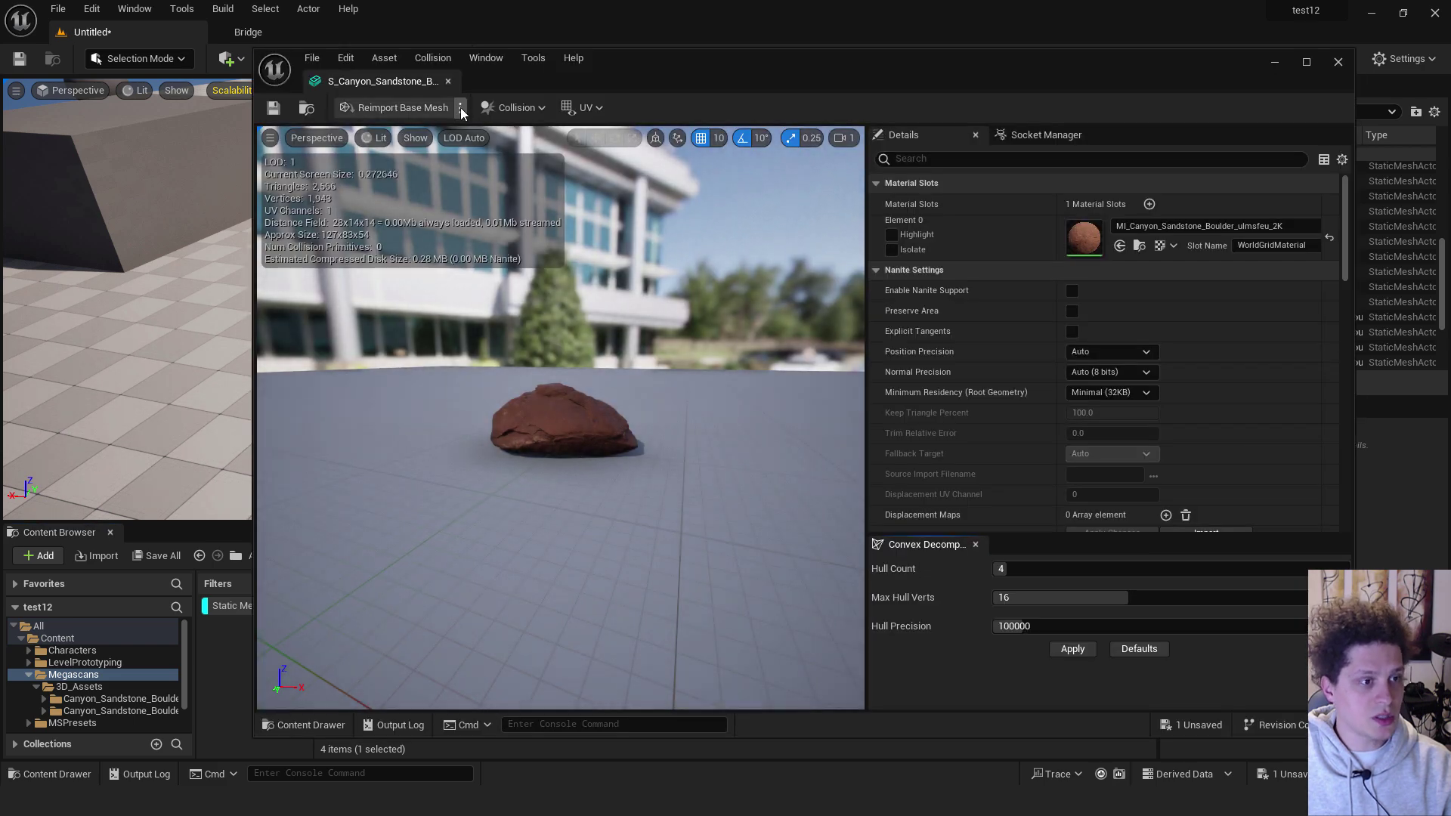
left_click(514, 111)
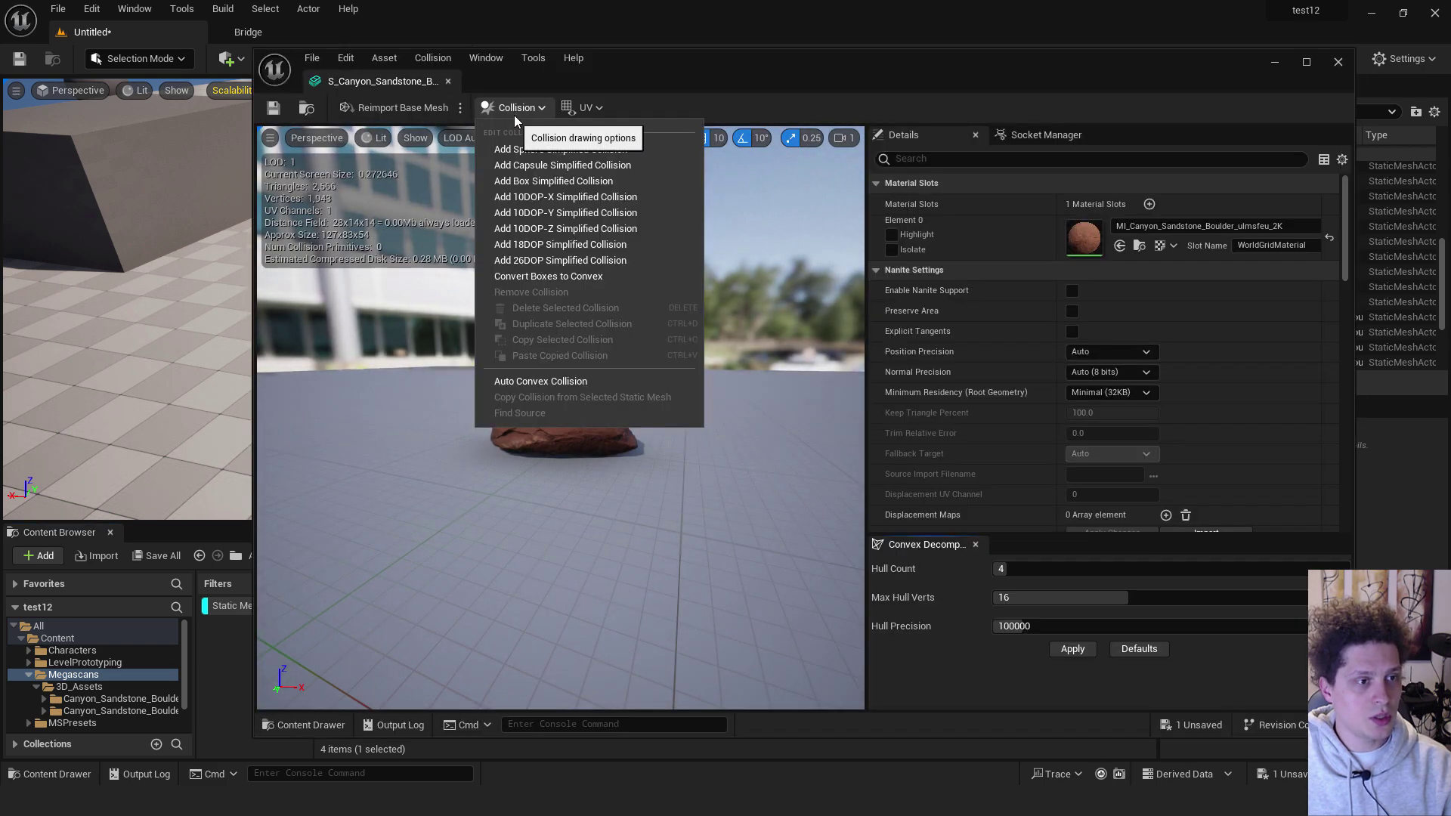
left_click(510, 375)
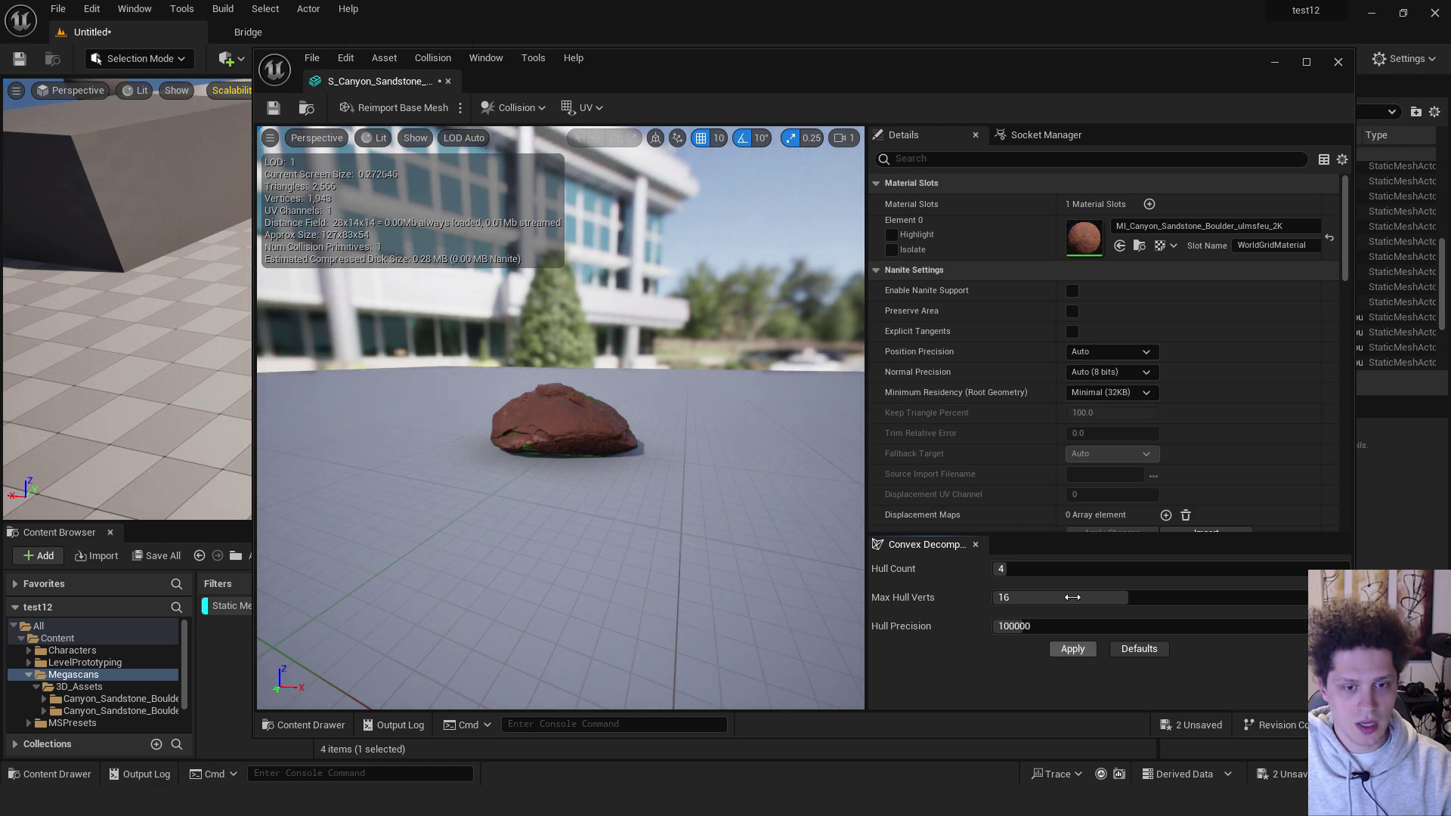
Step: Set this boulder mesh's Collision Complexity to Use Simple Collision As Complex, then save the mesh and close its editor
scroll(967, 401, "down", 10)
left_click(1147, 393)
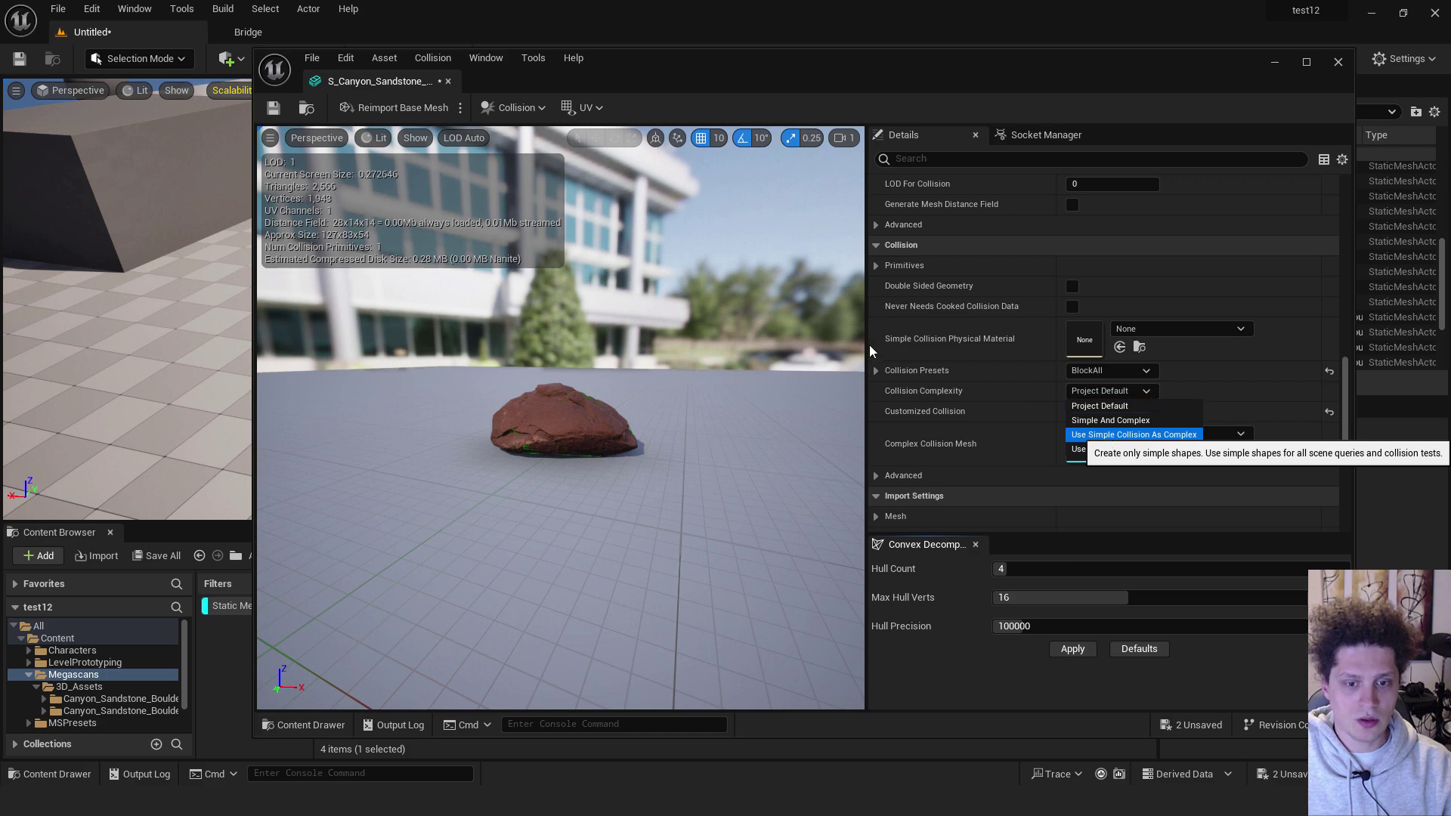
left_click(1080, 434)
left_click(272, 107)
left_click(447, 81)
Step: Enter Physical Layout Mode's Paint Place tool and add the first and third boulder meshes as references, with Place with Gravity enabled
left_click(149, 53)
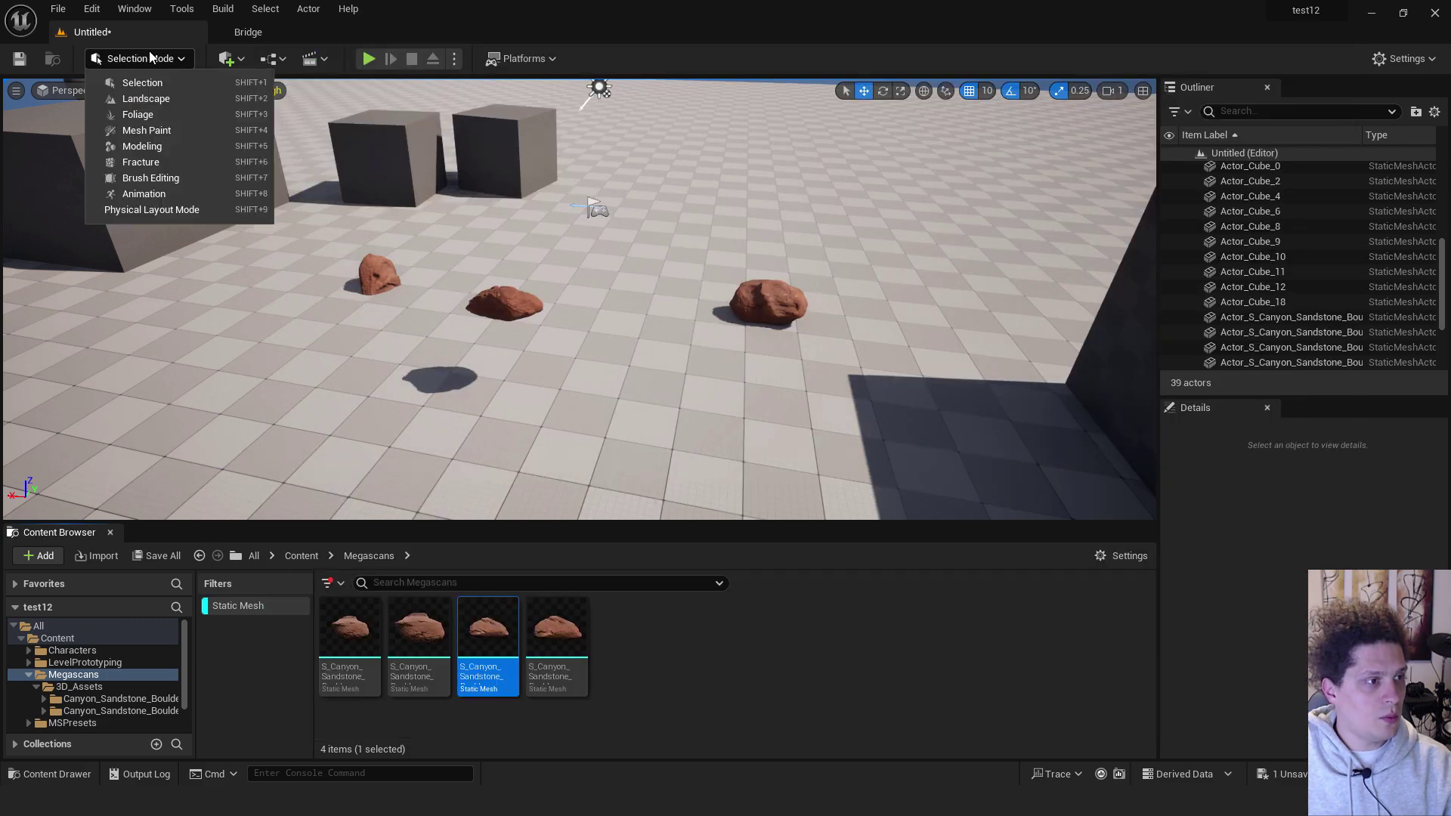
left_click(141, 210)
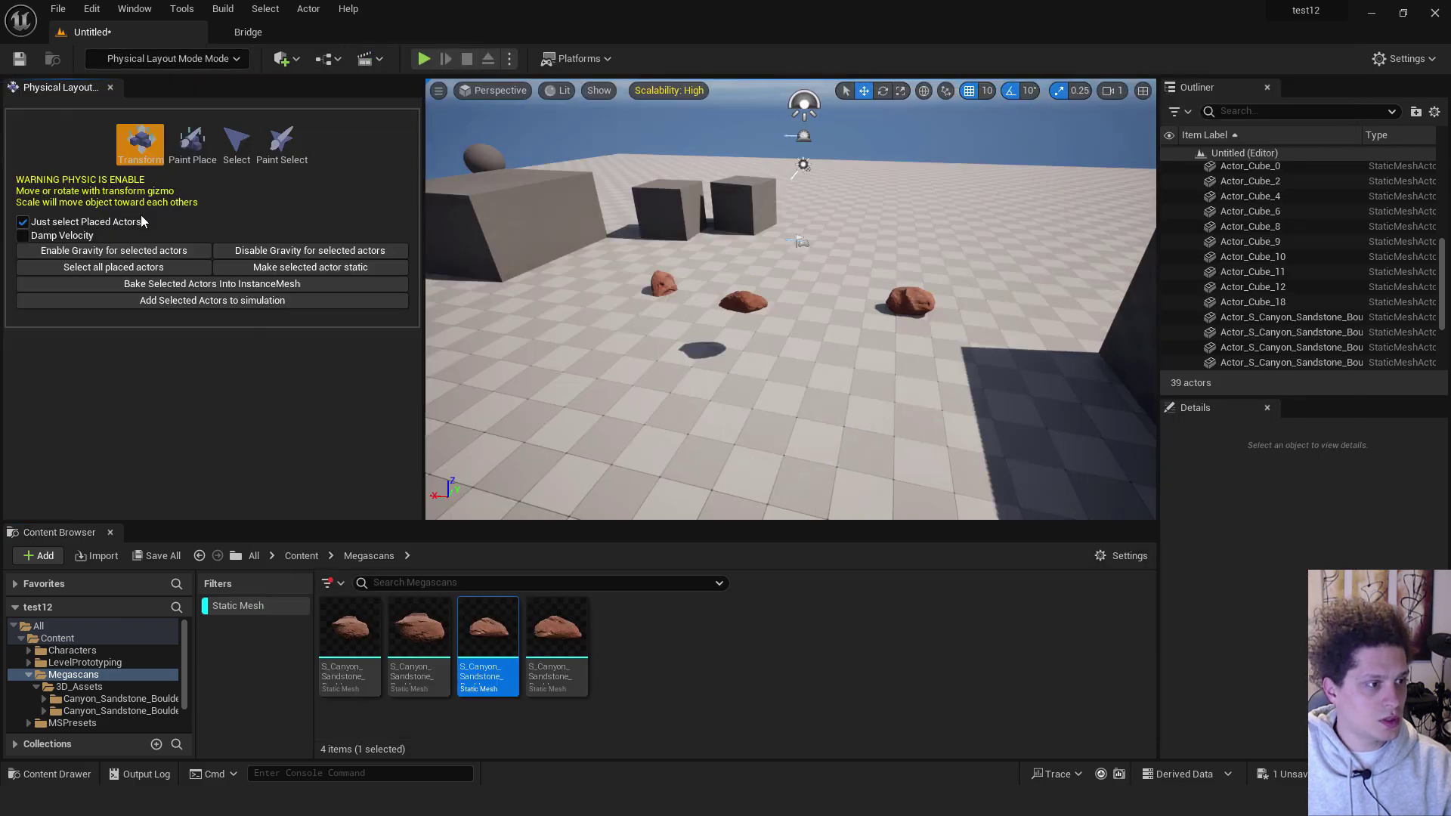
left_click(191, 143)
mouse_move(350, 627)
left_mouse_down()
mouse_move(200, 585)
mouse_move(34, 510)
mouse_move(215, 447)
left_mouse_up()
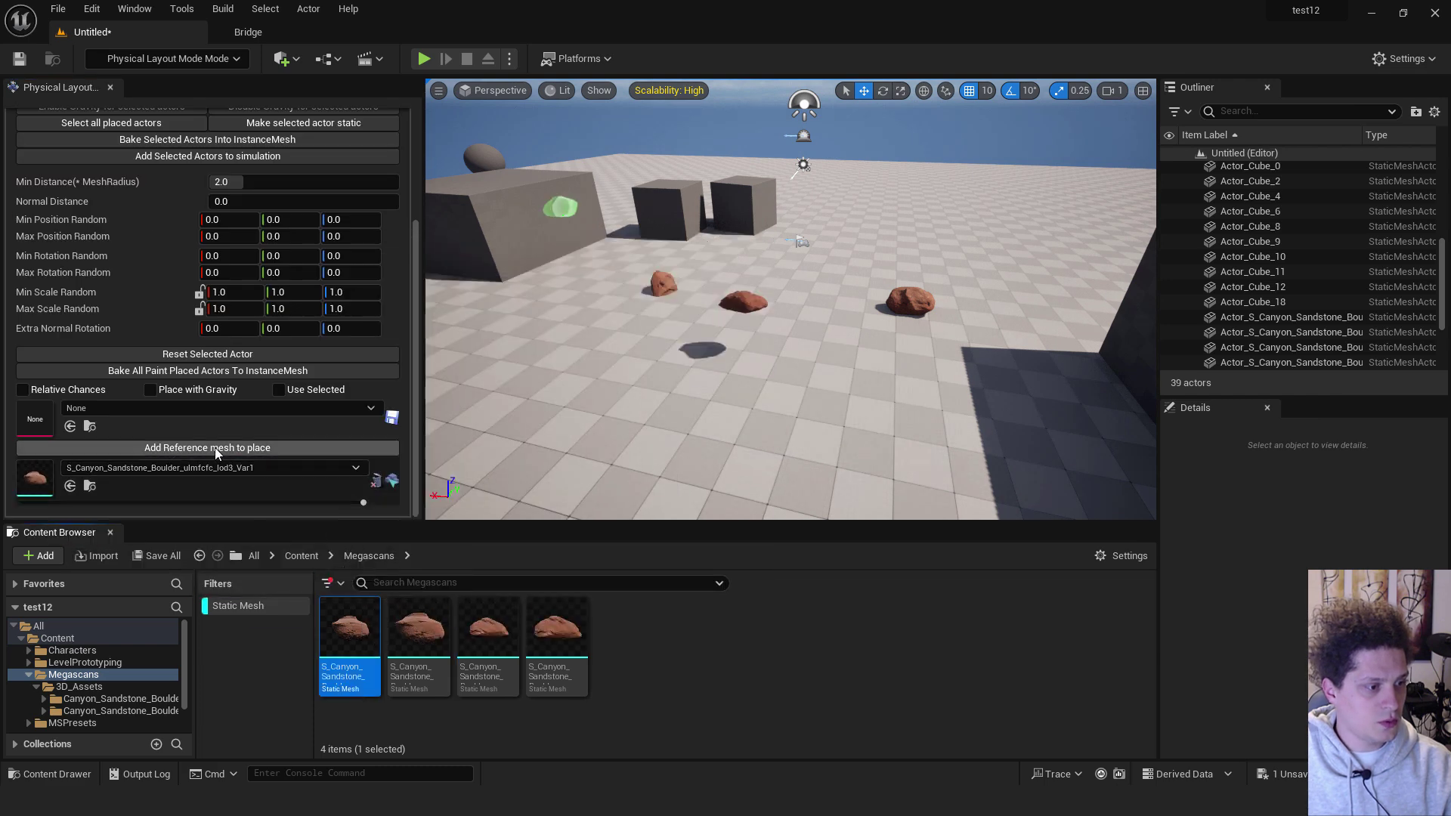
left_click_drag(488, 628, 92, 514)
scroll(106, 476, "down", 2)
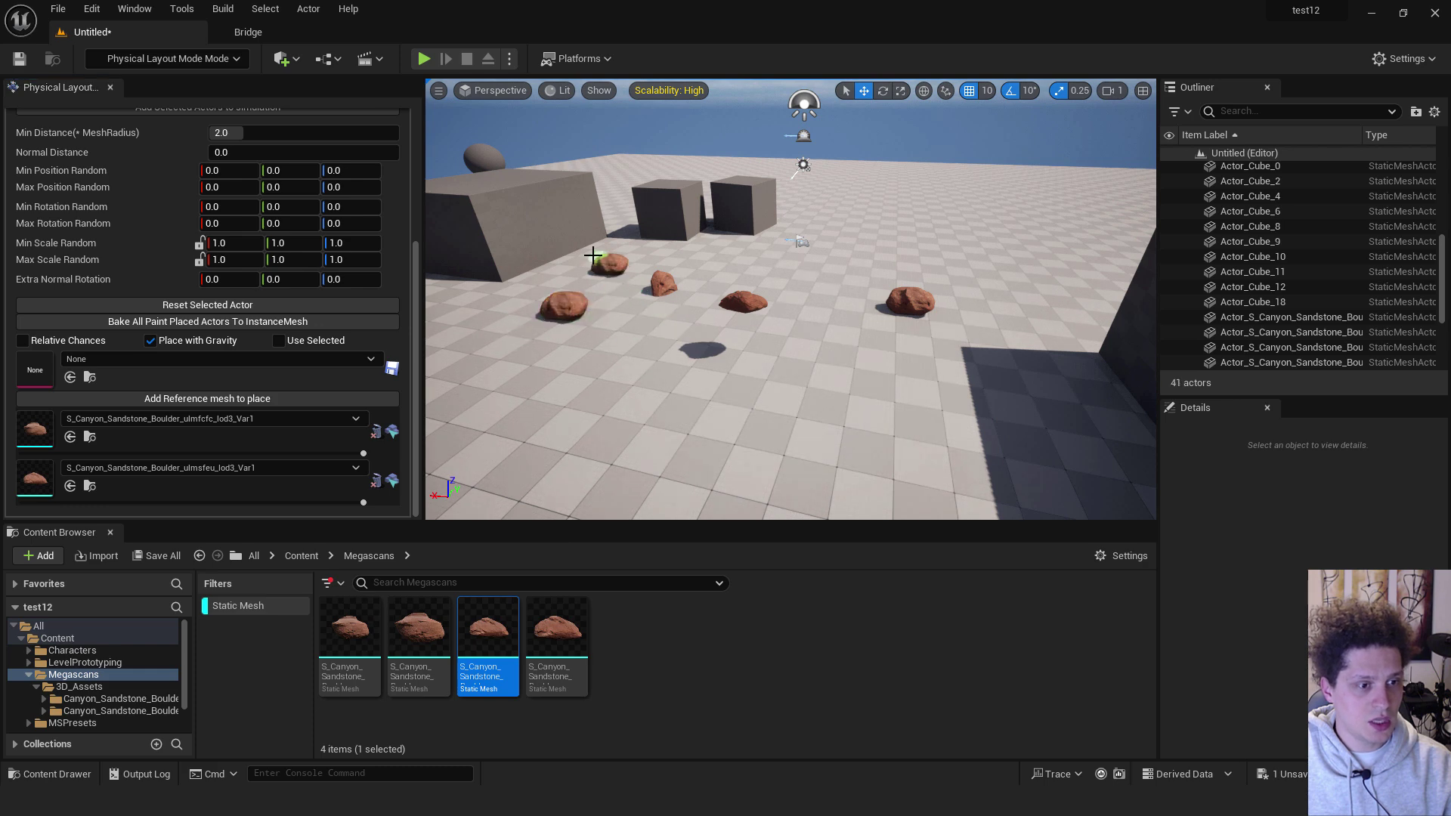
Step: Paint boulders with gravity over the floor near the cubes, lowering Min Distance to about 1.3 and about 0.75
left_click(234, 132)
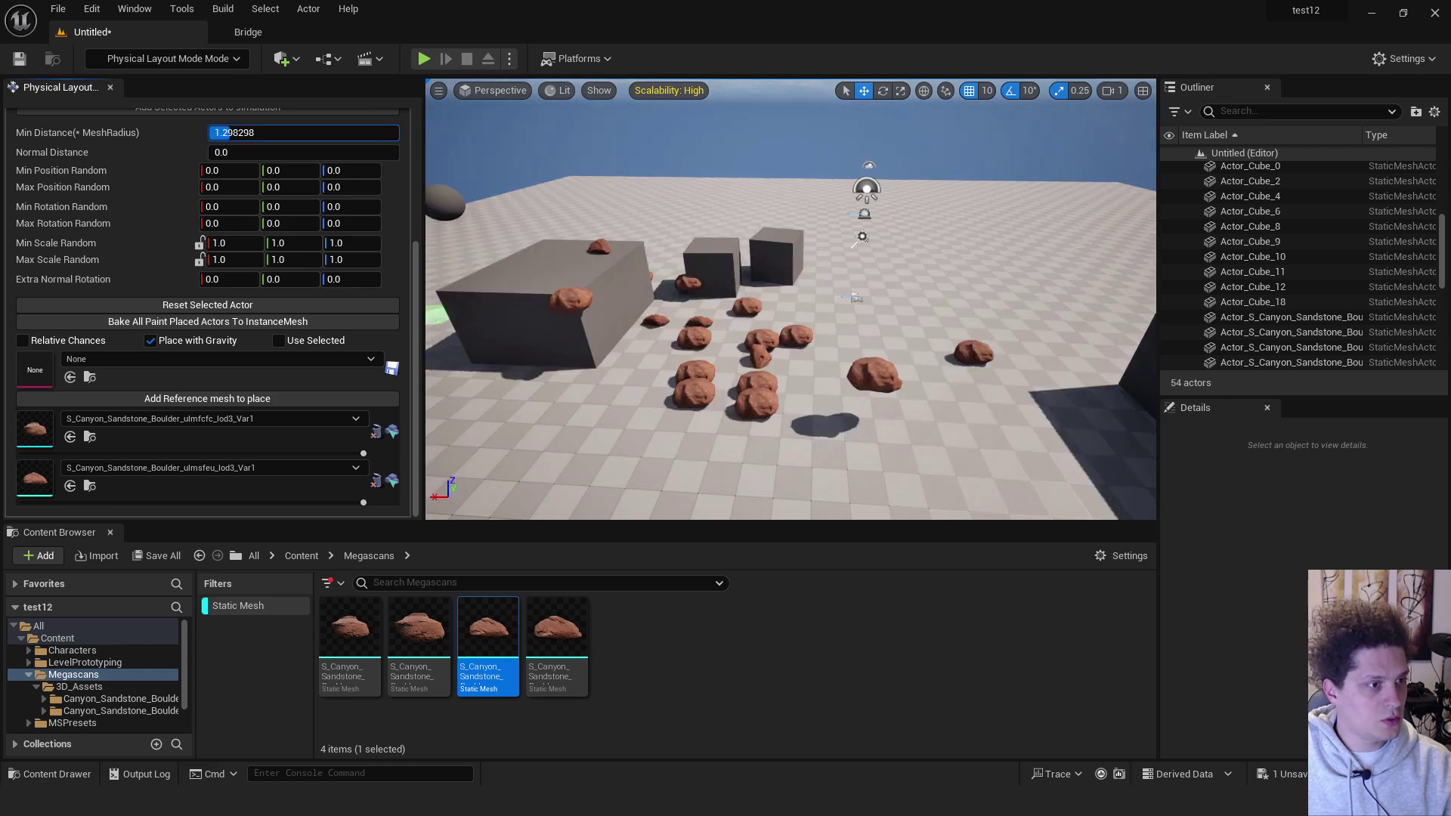
mouse_move(717, 388)
left_mouse_down()
mouse_move(775, 413)
mouse_move(730, 339)
mouse_move(694, 364)
left_mouse_up()
mouse_move(693, 364)
right_mouse_down()
mouse_move(644, 396)
mouse_move(763, 467)
right_mouse_up()
left_click_drag(763, 467, 869, 453)
right_click_drag(868, 454, 825, 409)
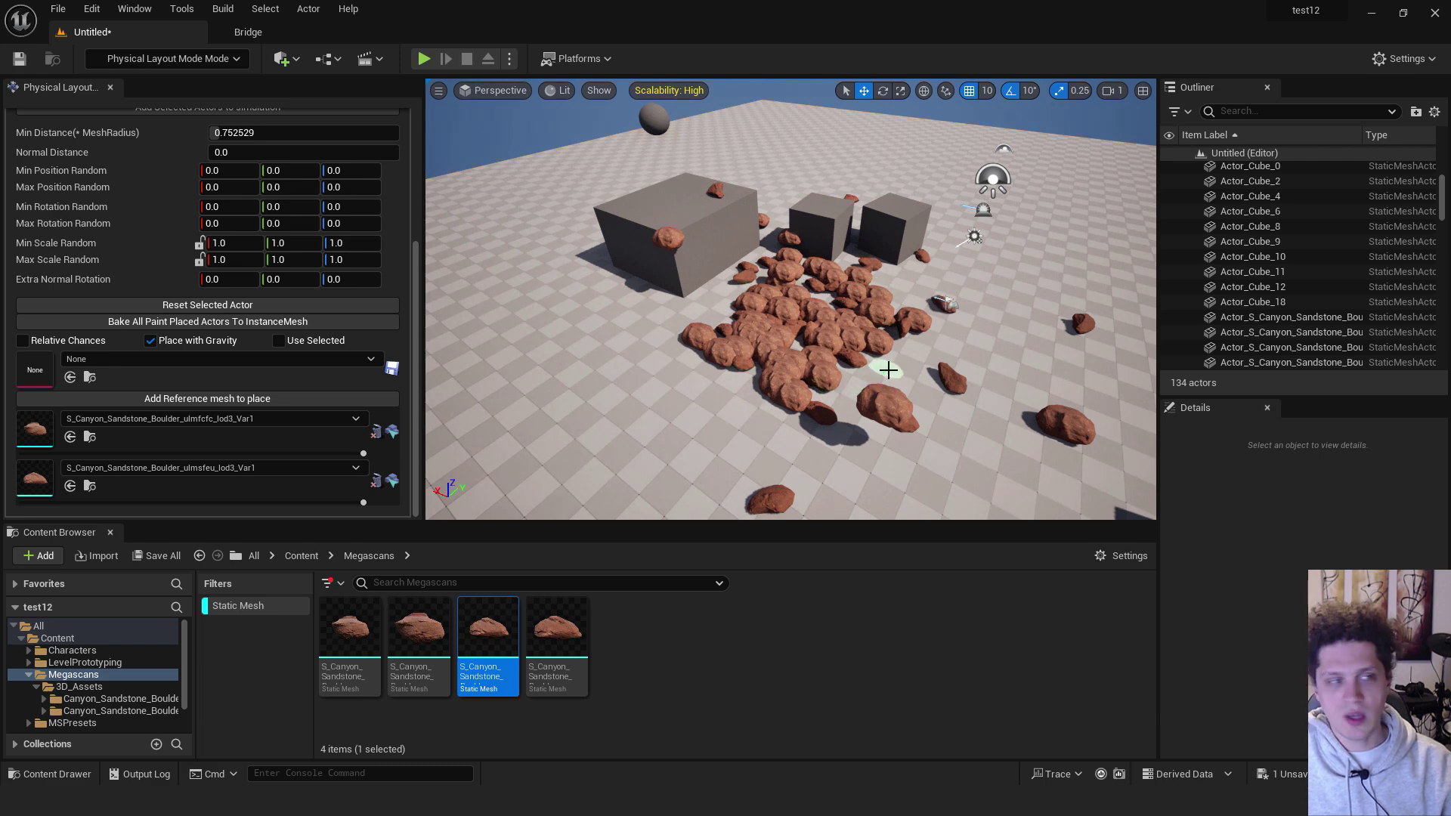
Step: Return to Selection mode and delete all painted sphere, cube and boulder actors from the level
left_click(174, 58)
left_click(151, 89)
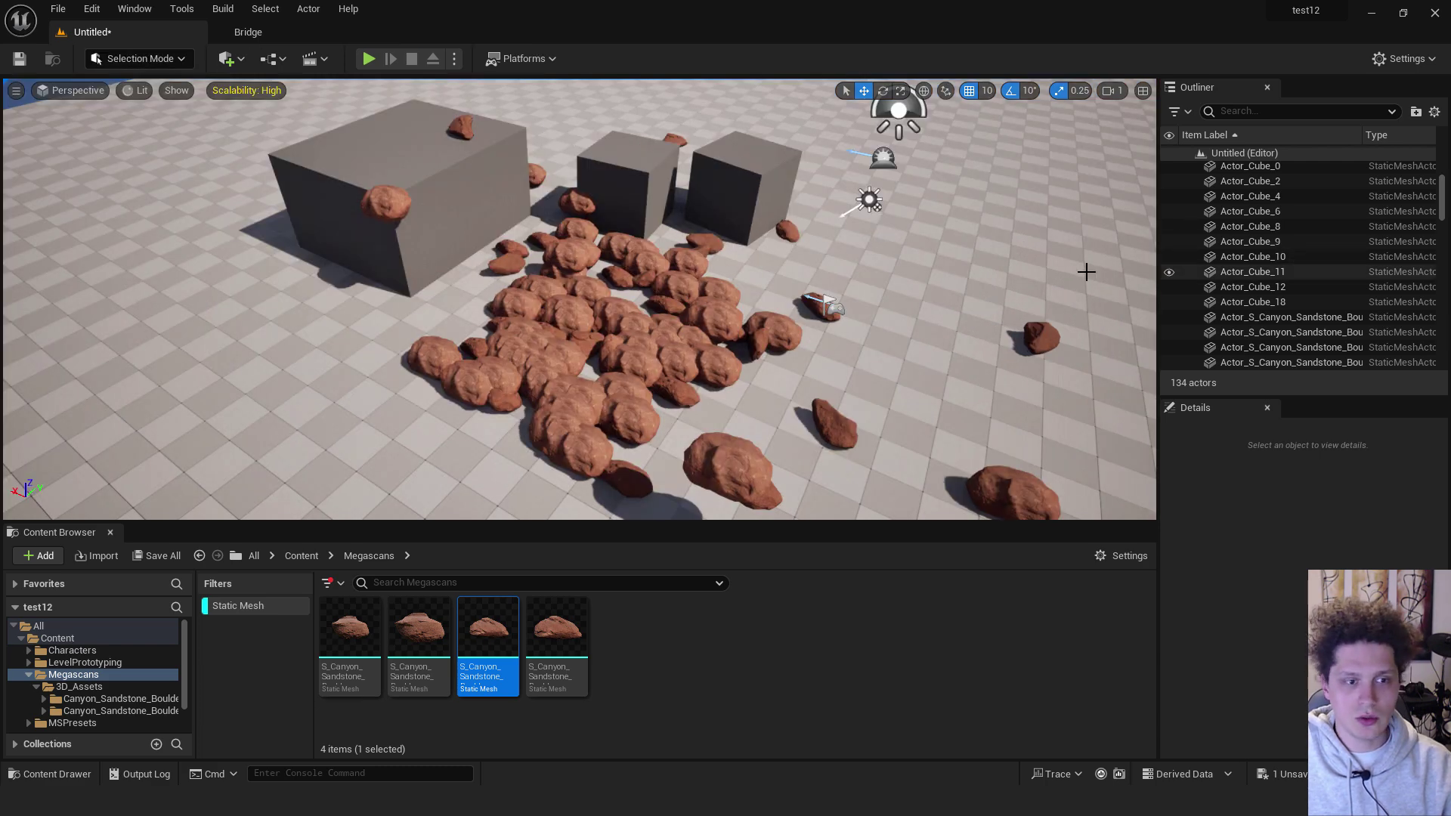
scroll(1285, 221, "up", 3)
left_click(1281, 220)
scroll(1285, 249, "down", 15)
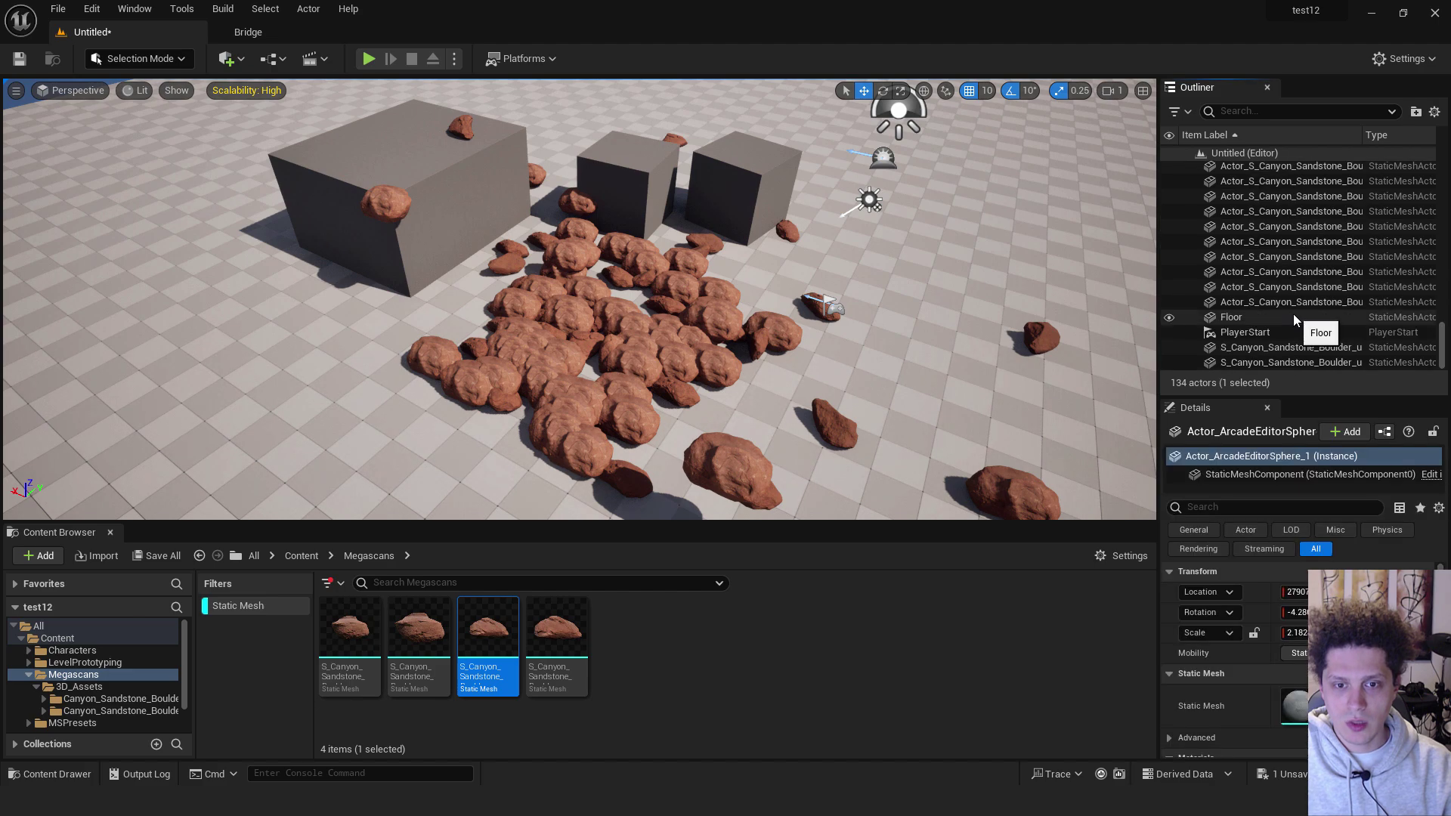
left_click(1305, 305, "shift")
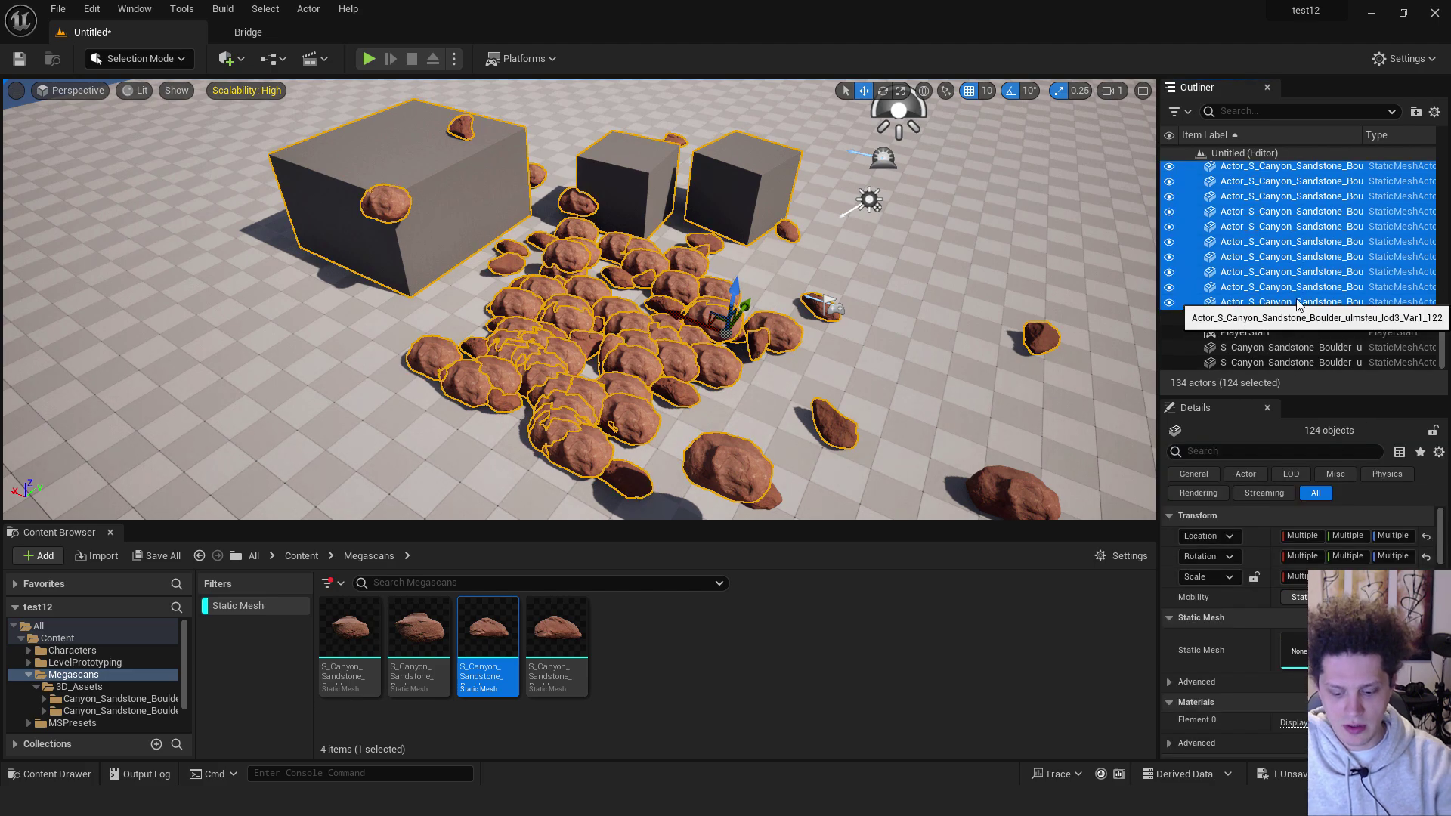
key("Delete")
Step: Delete the two remaining sandstone boulders so that only the floor, lighting and player start are left
right_click_drag(701, 299, 792, 333)
left_click(748, 303)
key("Delete")
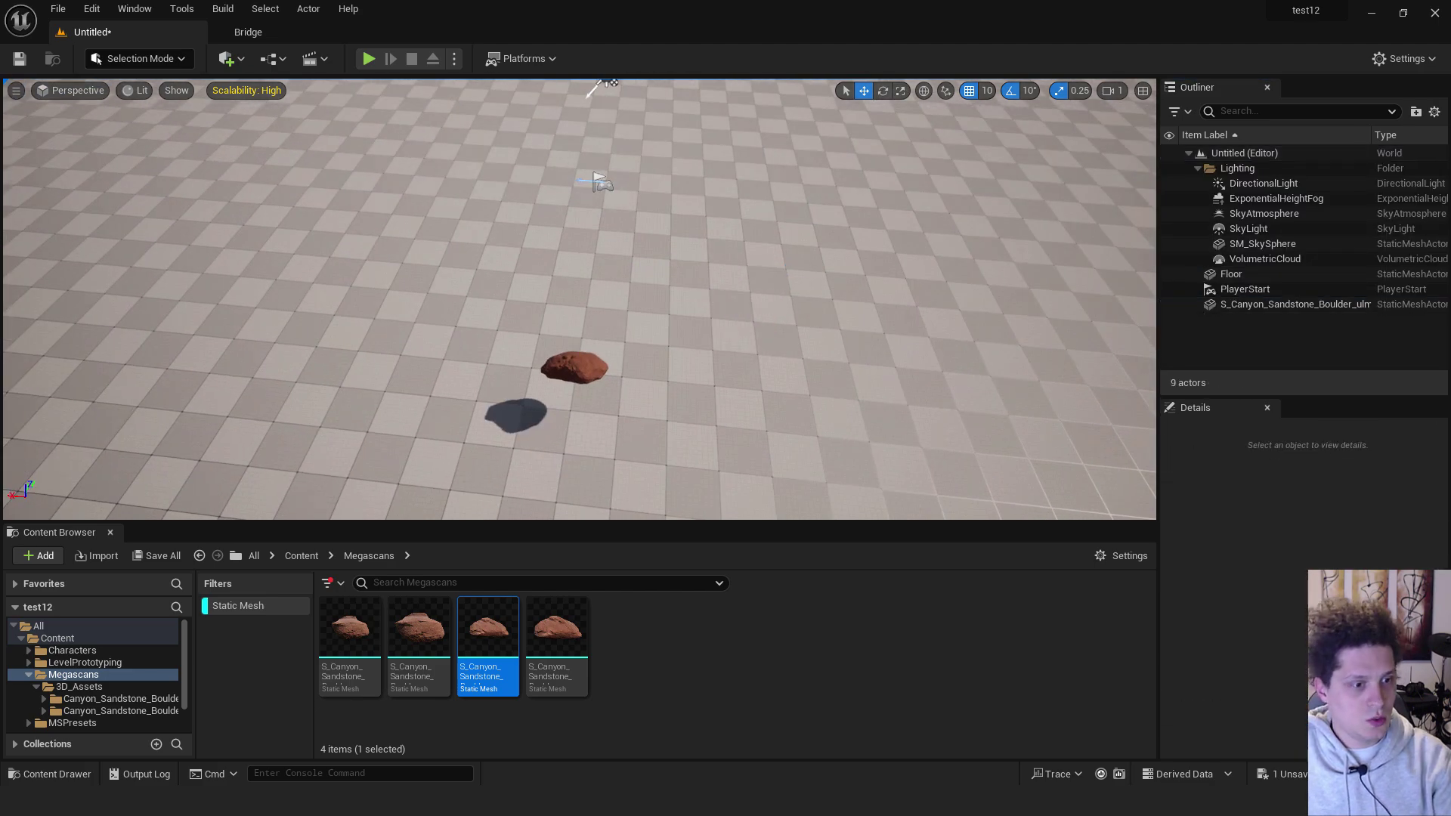
left_click(586, 355)
key("Delete")
Step: Set up Paint Place in Physical Layout Mode with Min Distance about 0.38 and Min Rotation Random about 180.0, 147.6 and 133.2
left_click(144, 58)
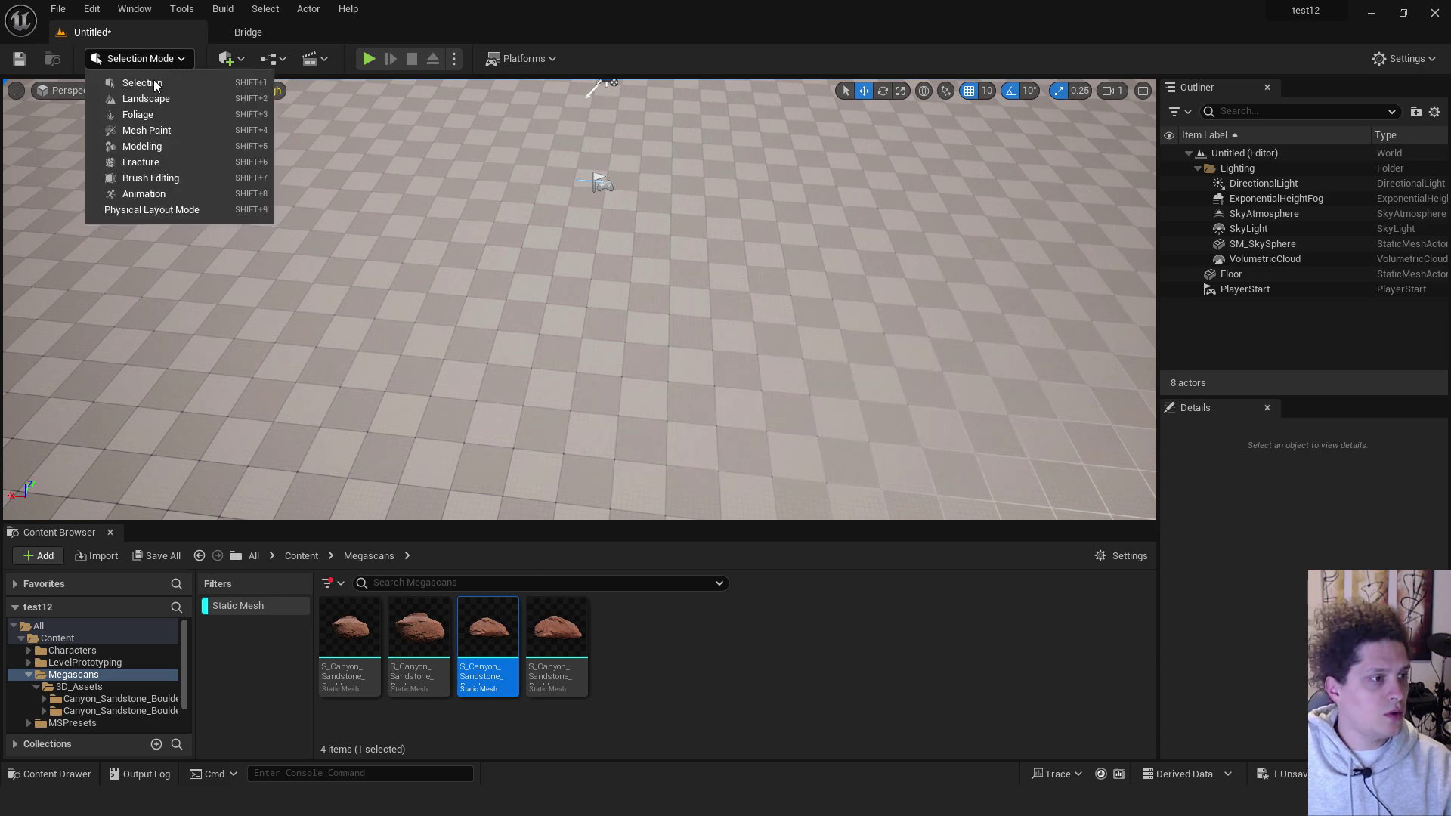
left_click(136, 216)
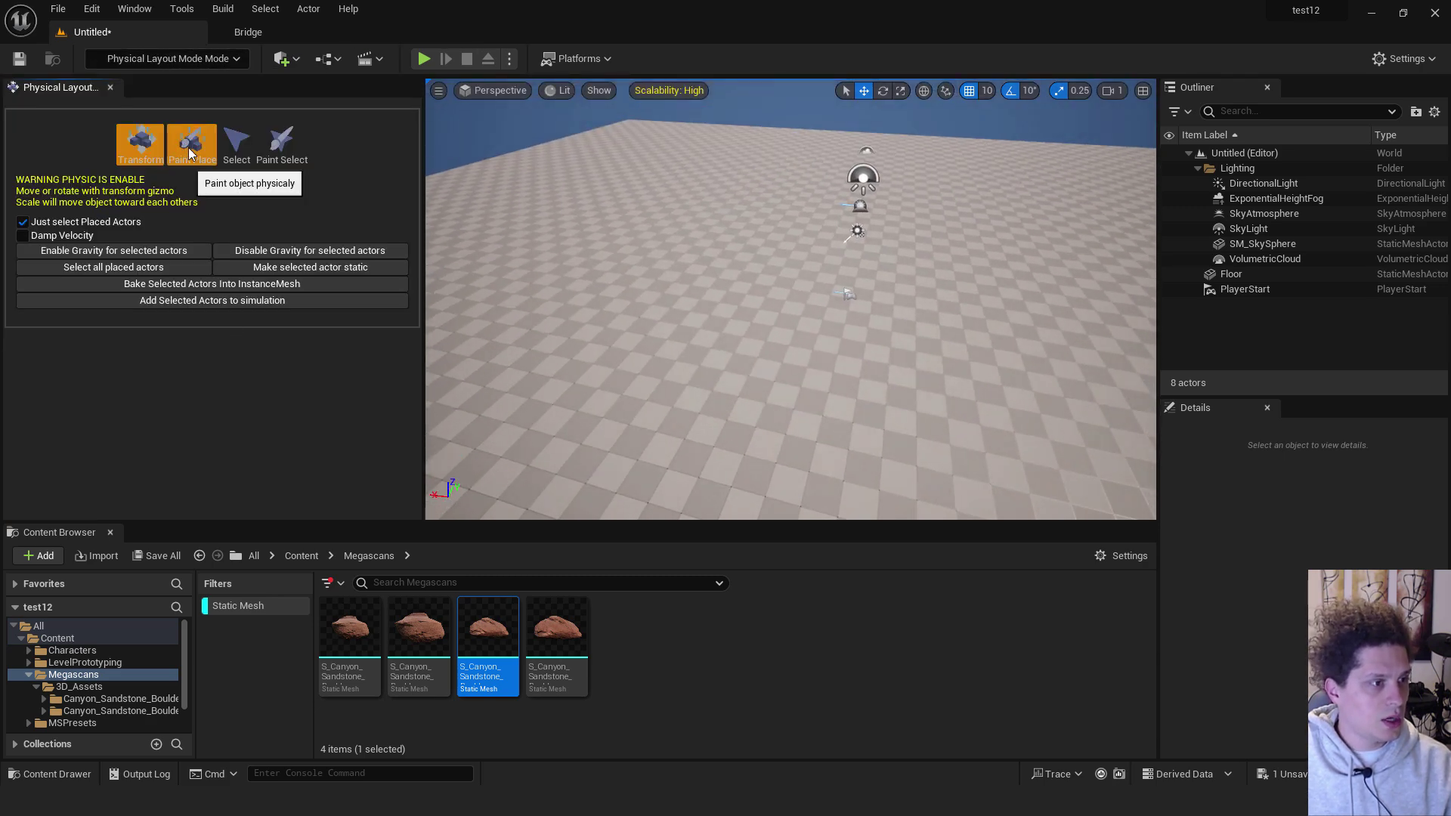
left_click(191, 151)
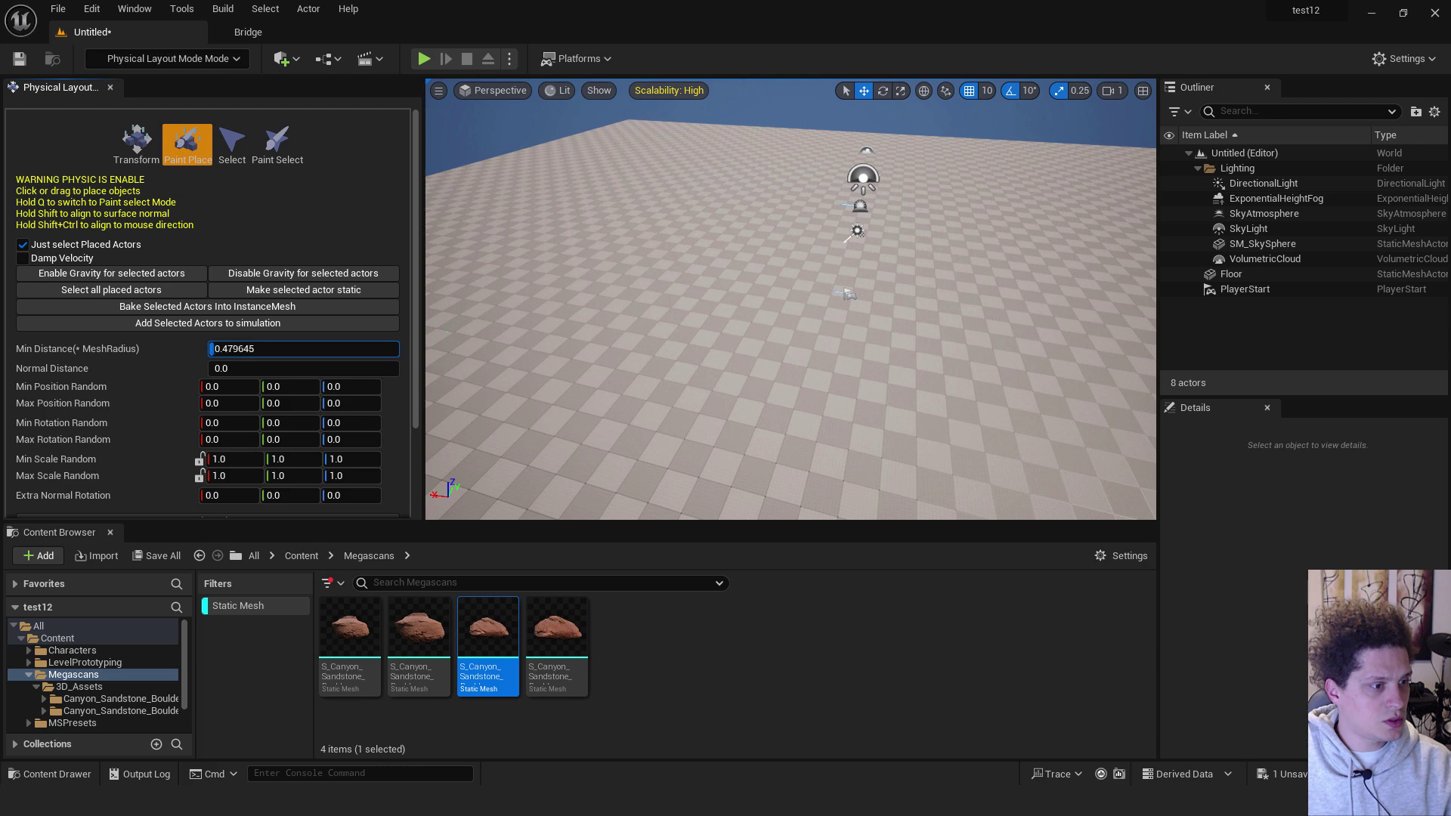
scroll(303, 260, "down", 5)
left_click_drag(213, 326, 305, 325)
left_click_drag(334, 325, 363, 326)
scroll(149, 392, "down", 3)
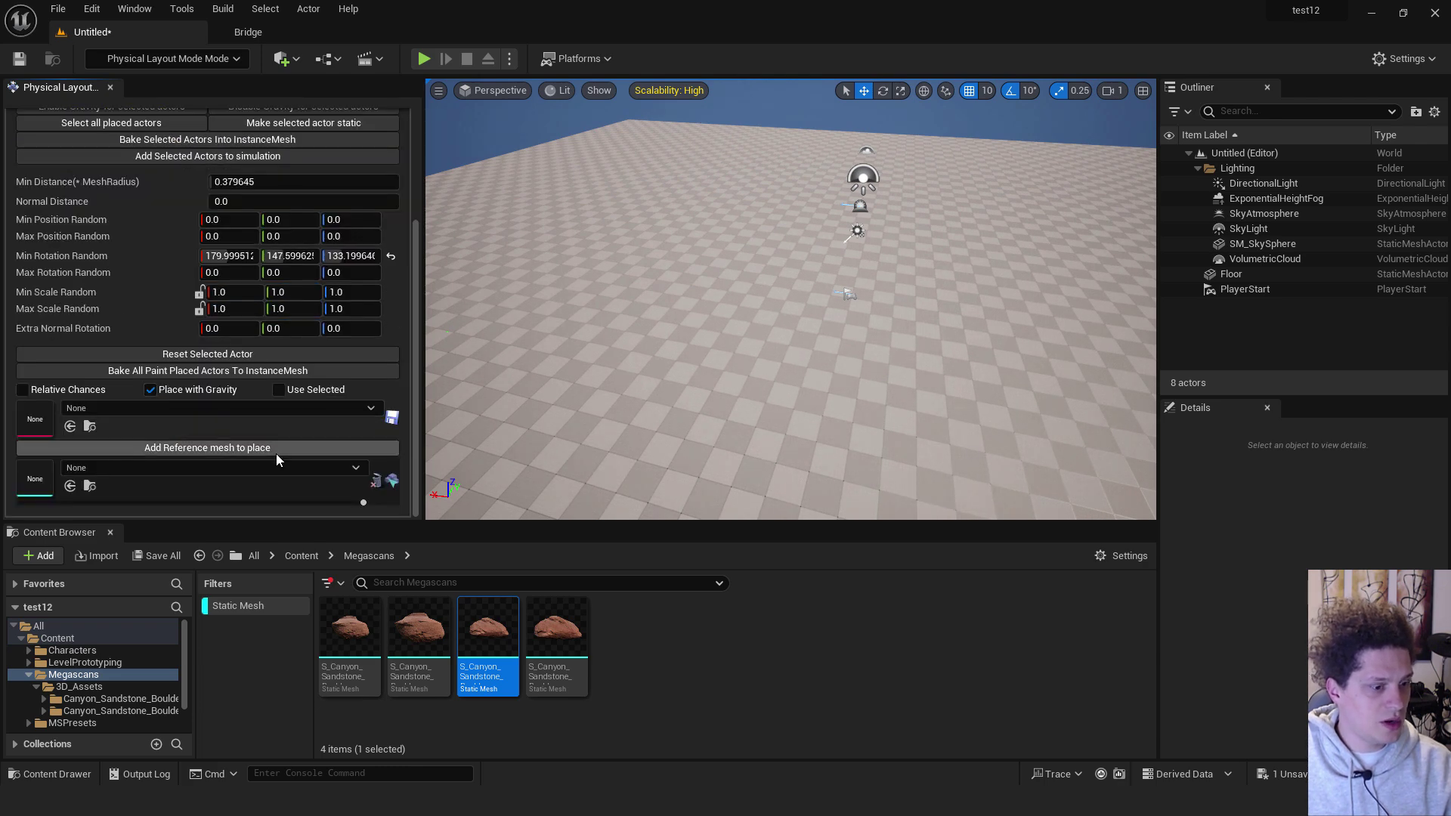
Step: Add the first and third sandstone boulder meshes as reference meshes to place
left_click_drag(366, 632, 39, 479)
left_click(214, 449)
left_click_drag(473, 632, 128, 515)
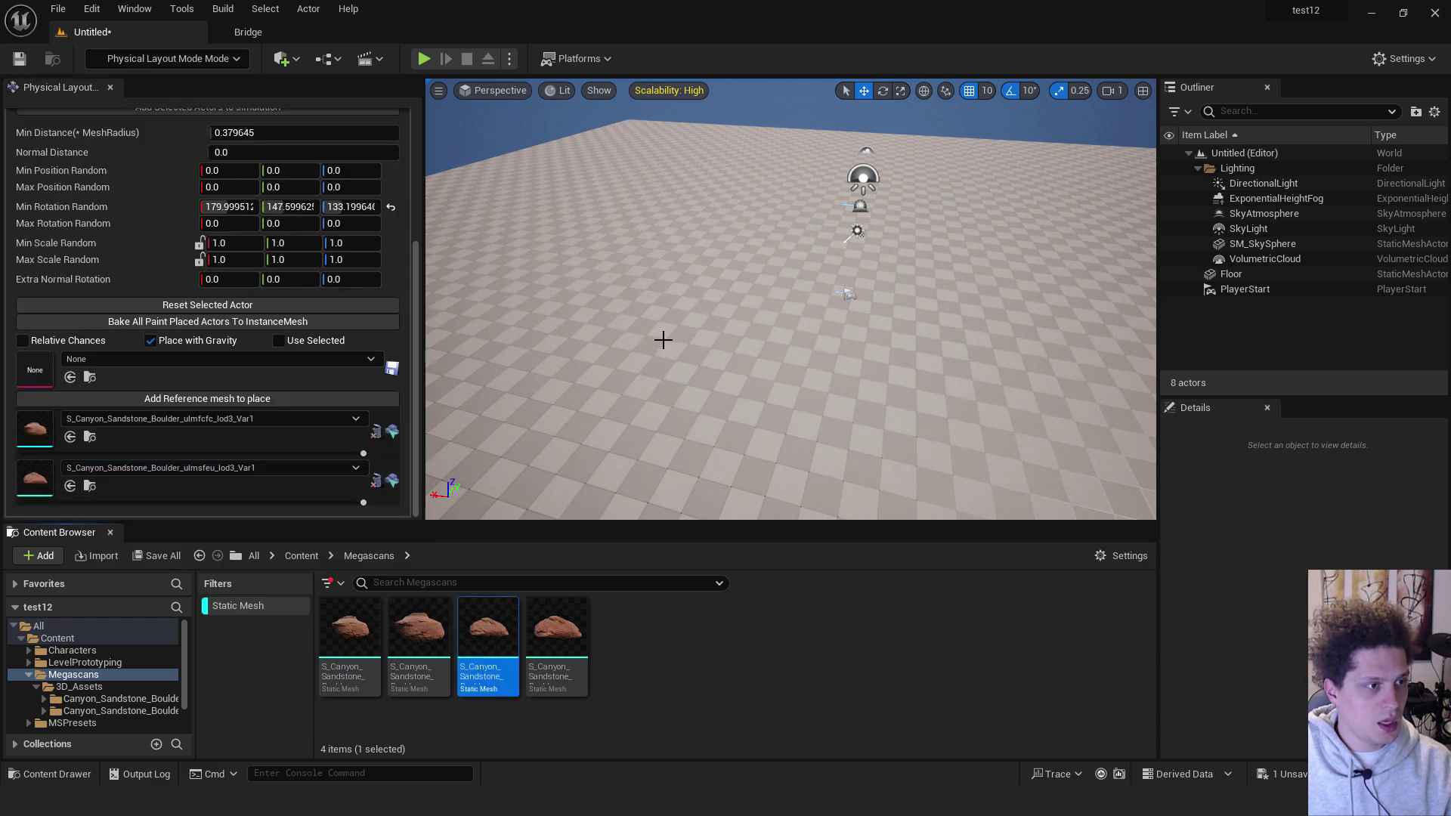
Step: Paint randomly rotated boulders with gravity into piles on the empty floor and inspect them in a full-screen viewport
mouse_move(663, 340)
left_mouse_down()
mouse_move(713, 350)
mouse_move(669, 348)
left_mouse_up()
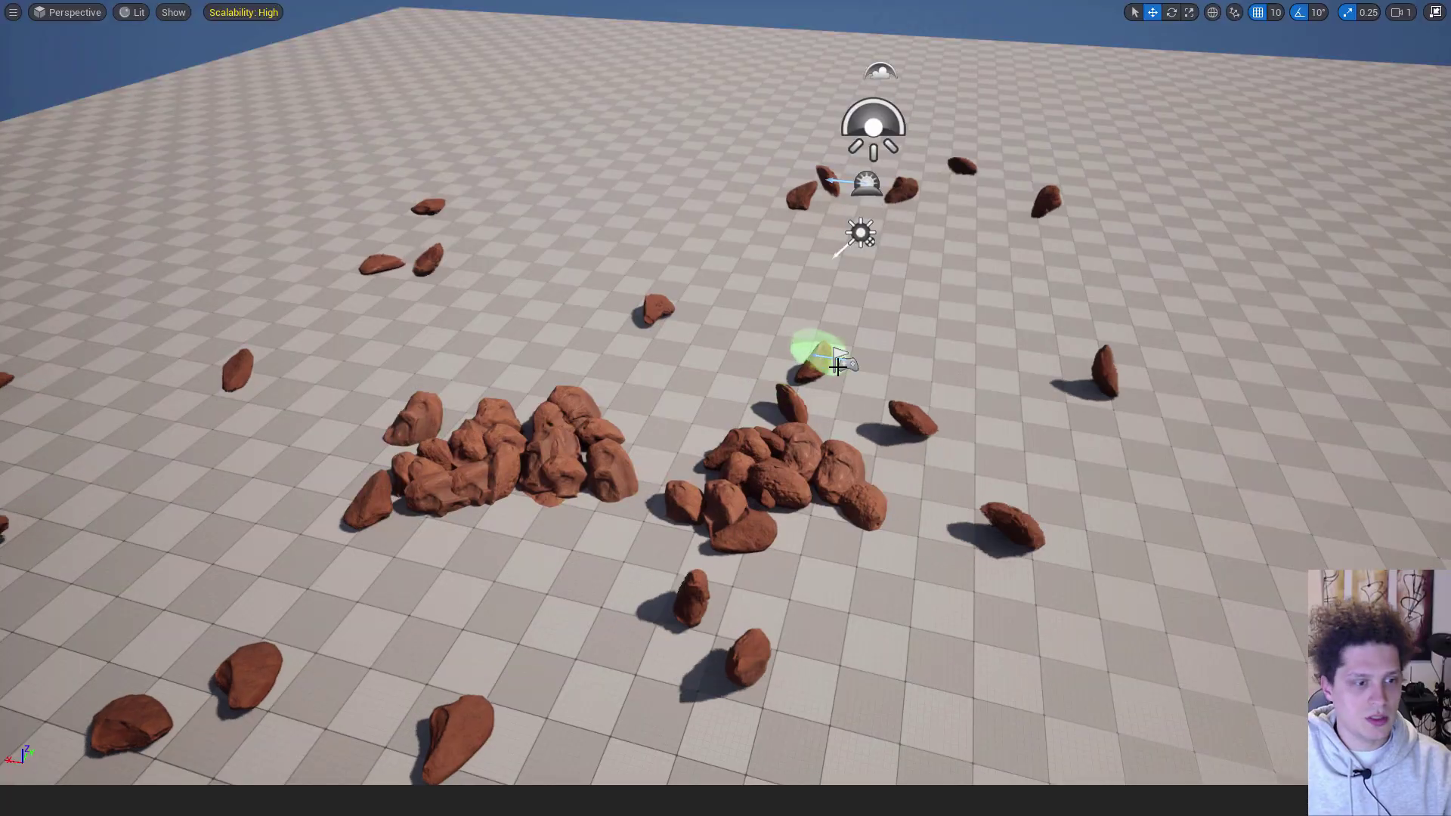
right_click_drag(839, 366, 874, 349)
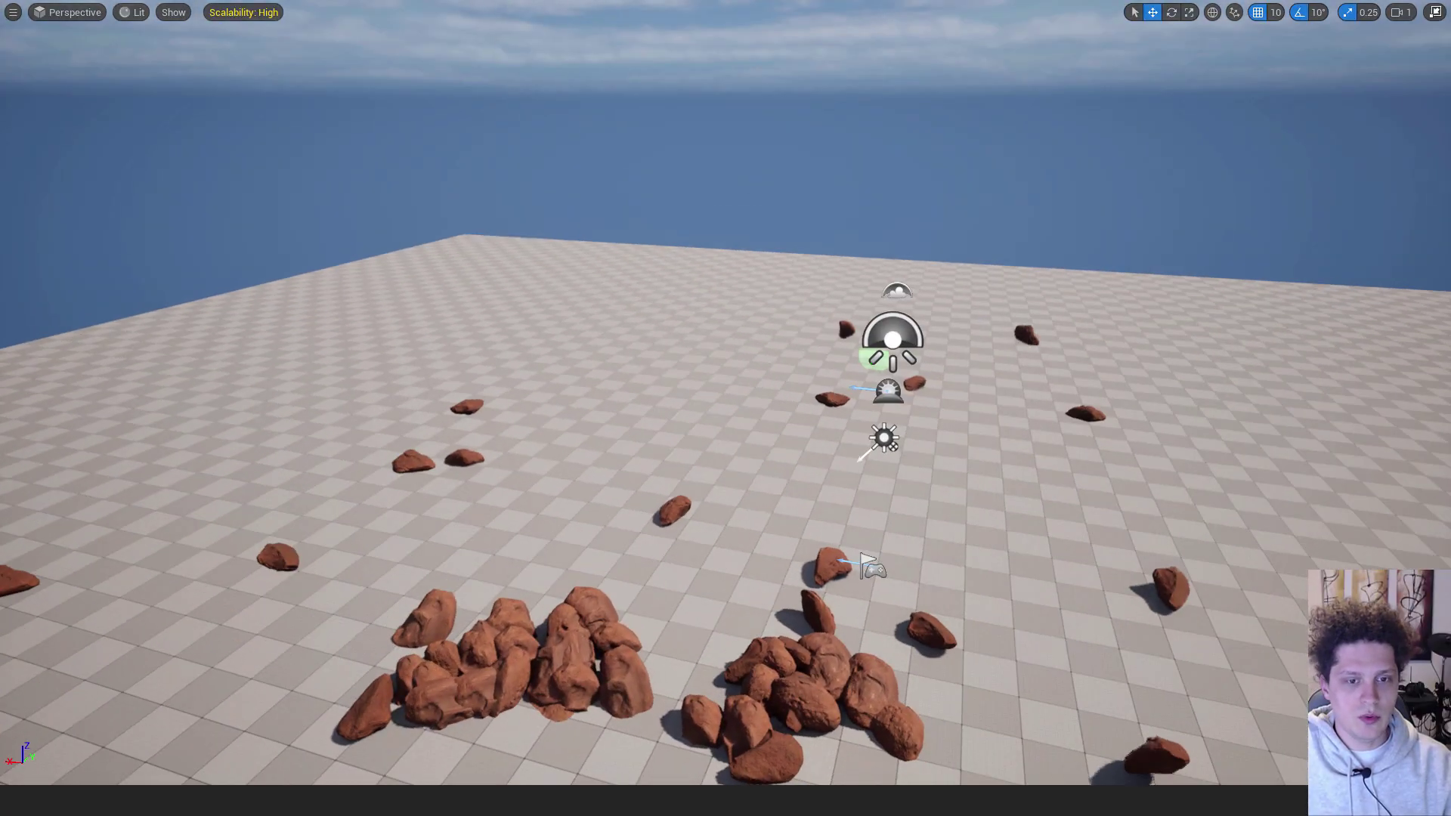
right_click_drag(1053, 505, 1103, 541)
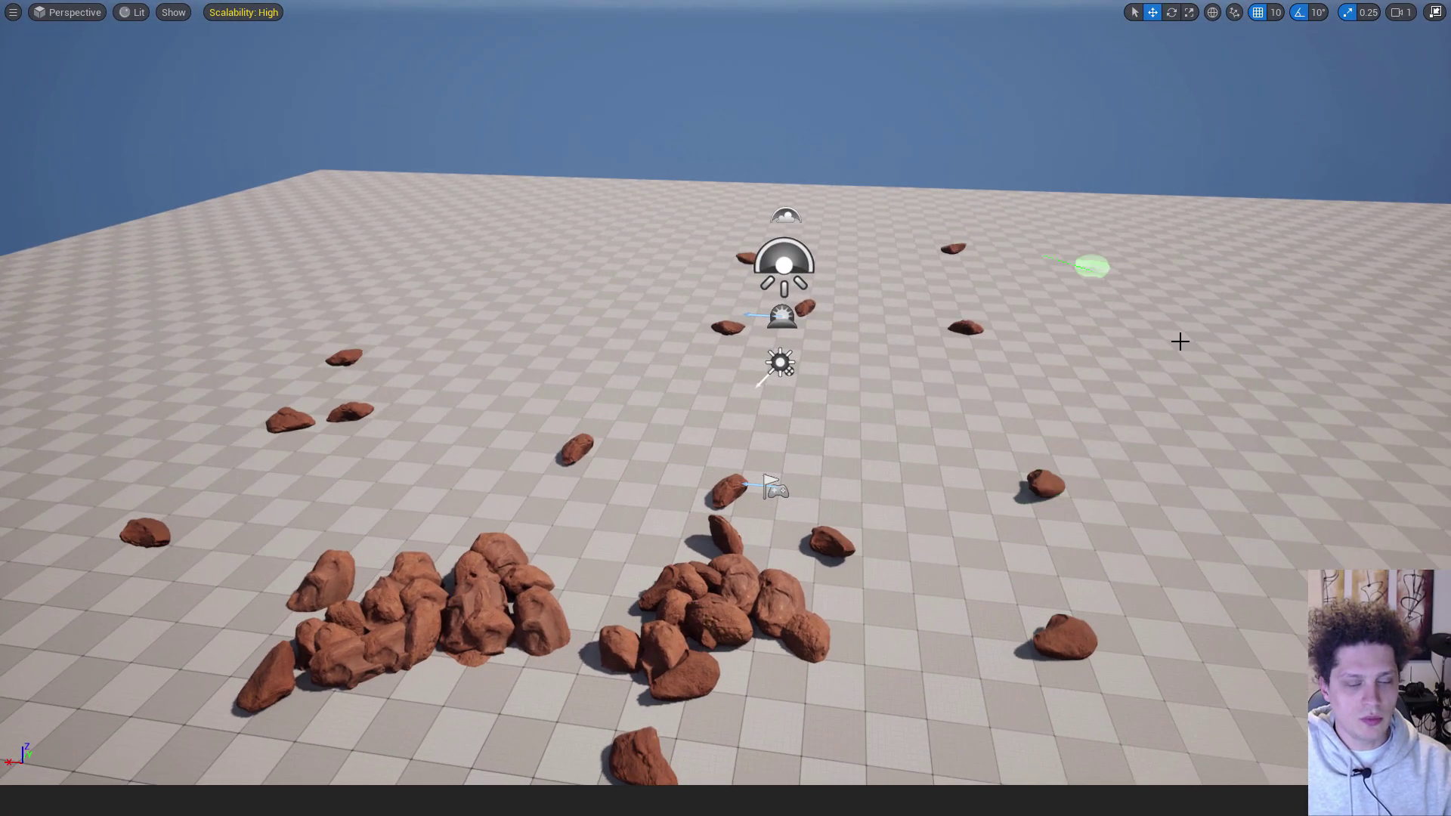
mouse_move(651, 489)
right_mouse_down()
mouse_move(622, 489)
mouse_move(735, 315)
right_mouse_up()
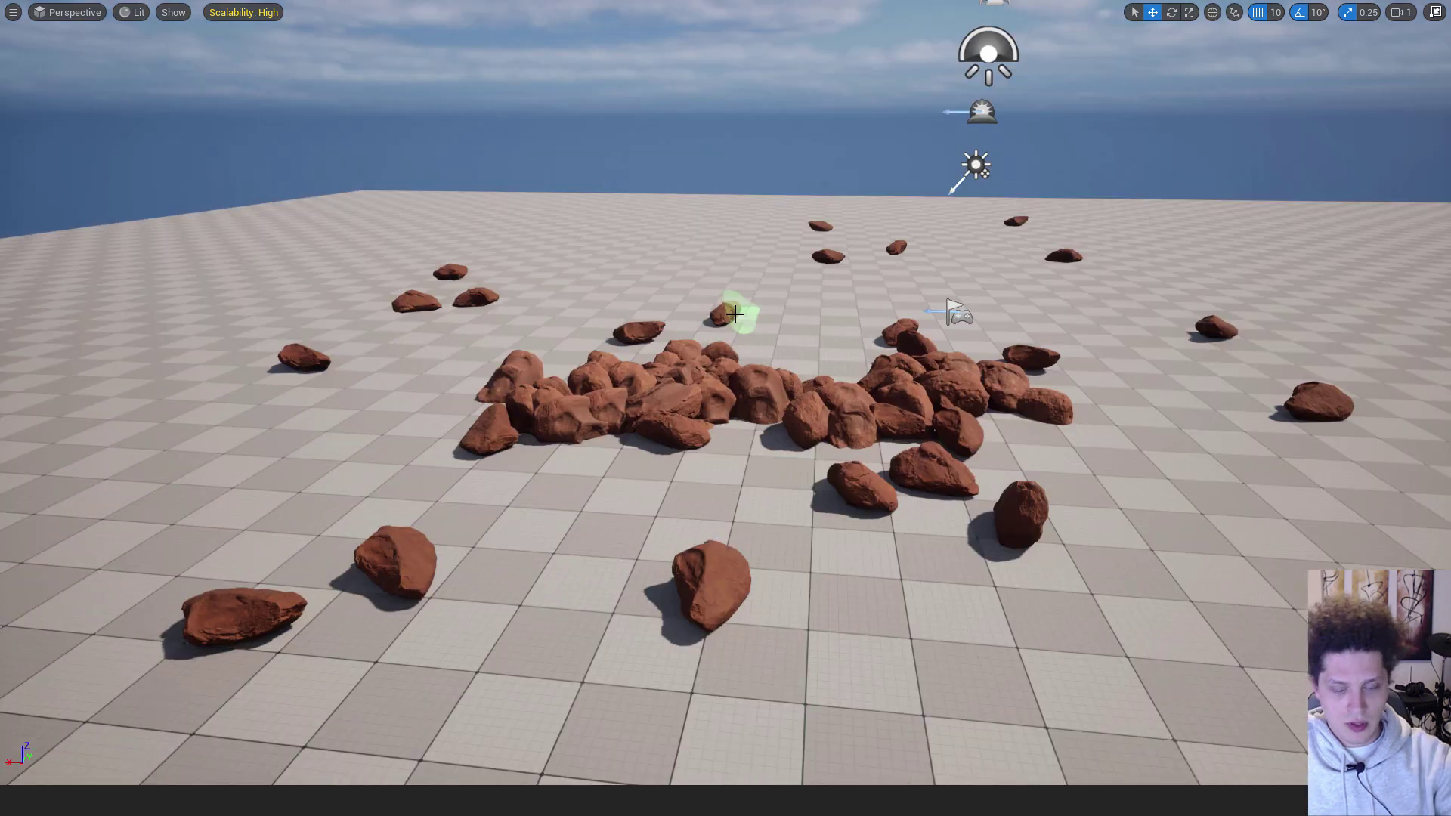
key("F11")
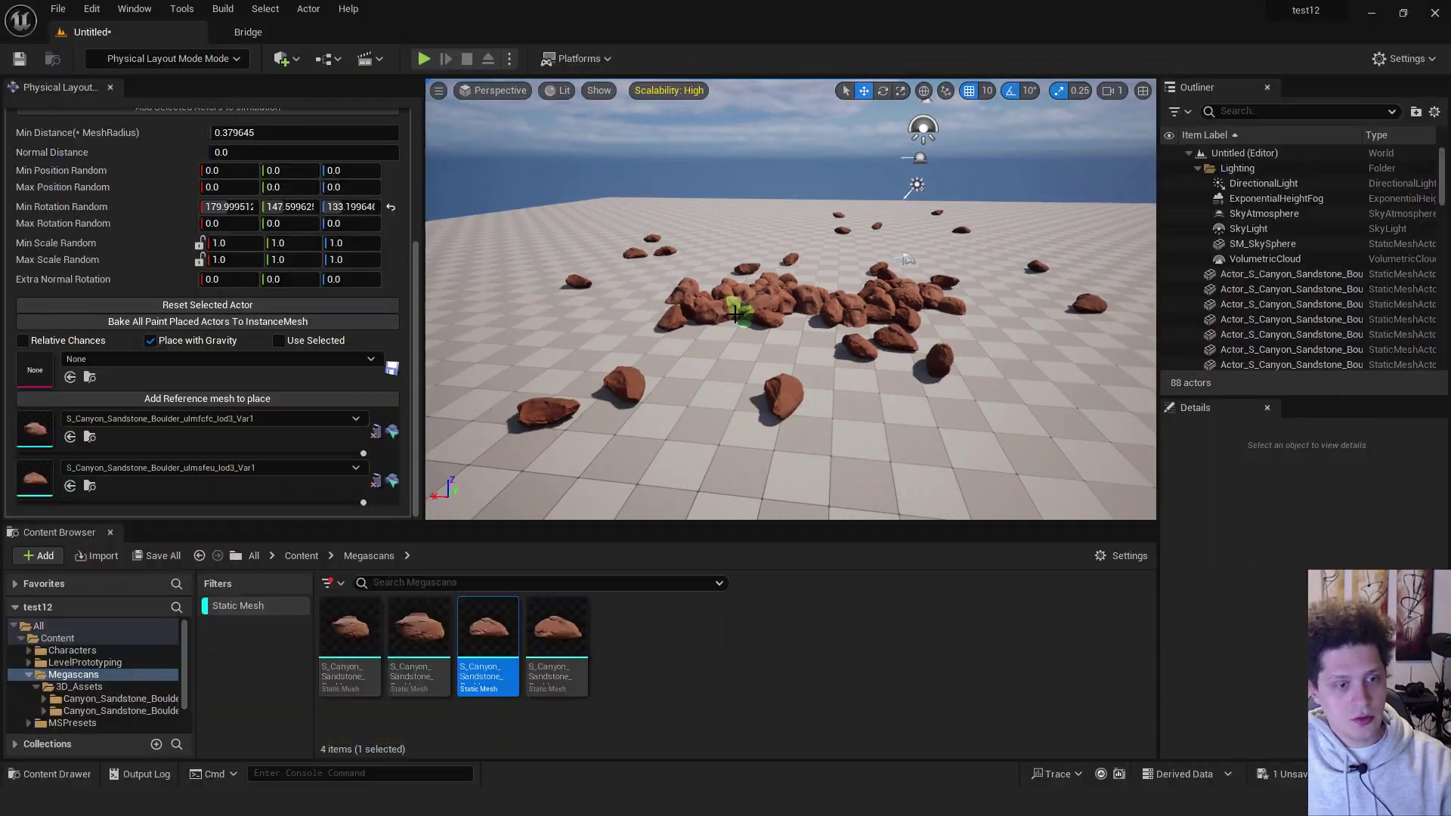
Step: Open the Canyon project with its level1 map and dismiss the Message Log
left_click(56, 9)
left_click(104, 302)
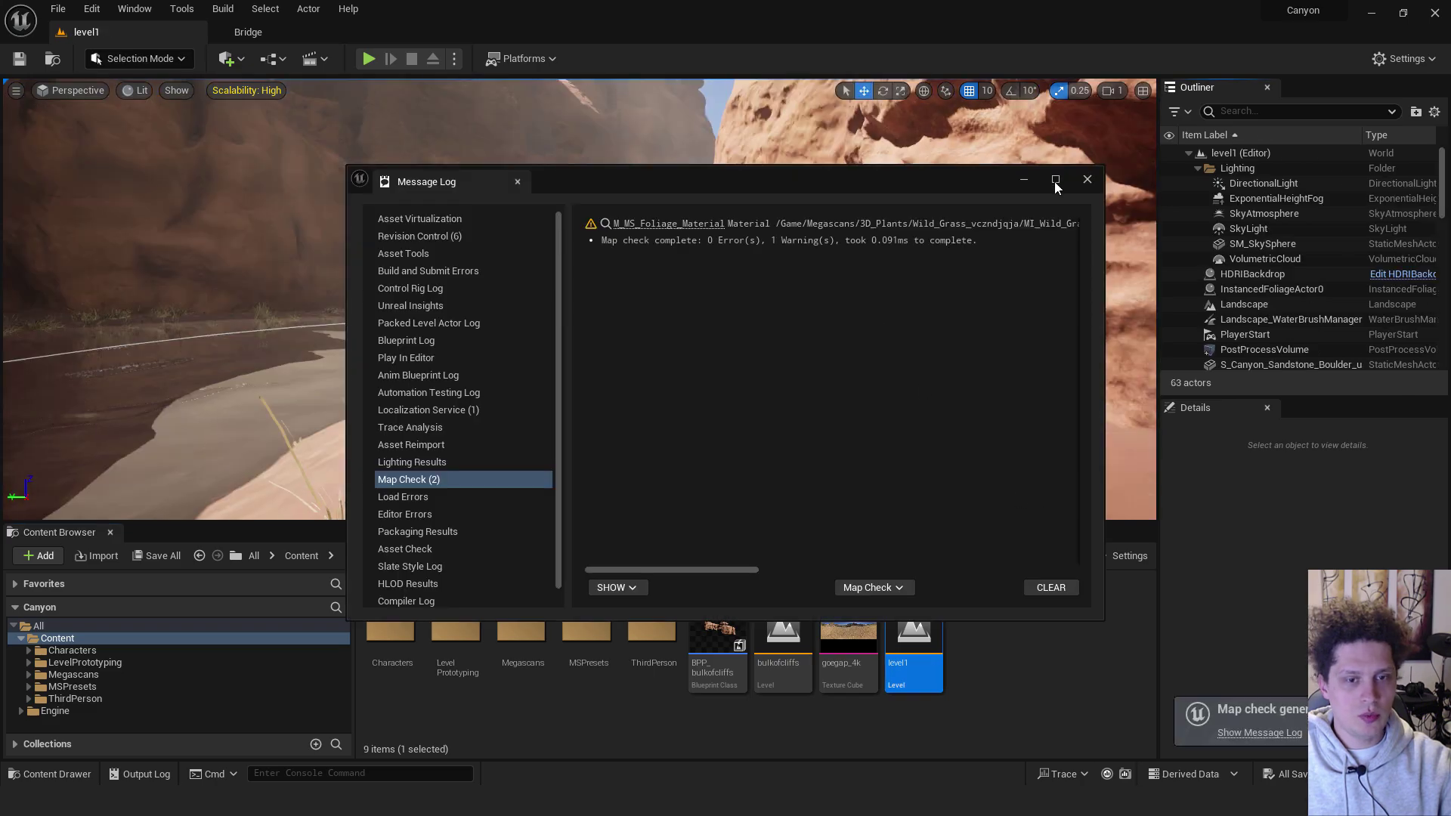
left_click(1088, 179)
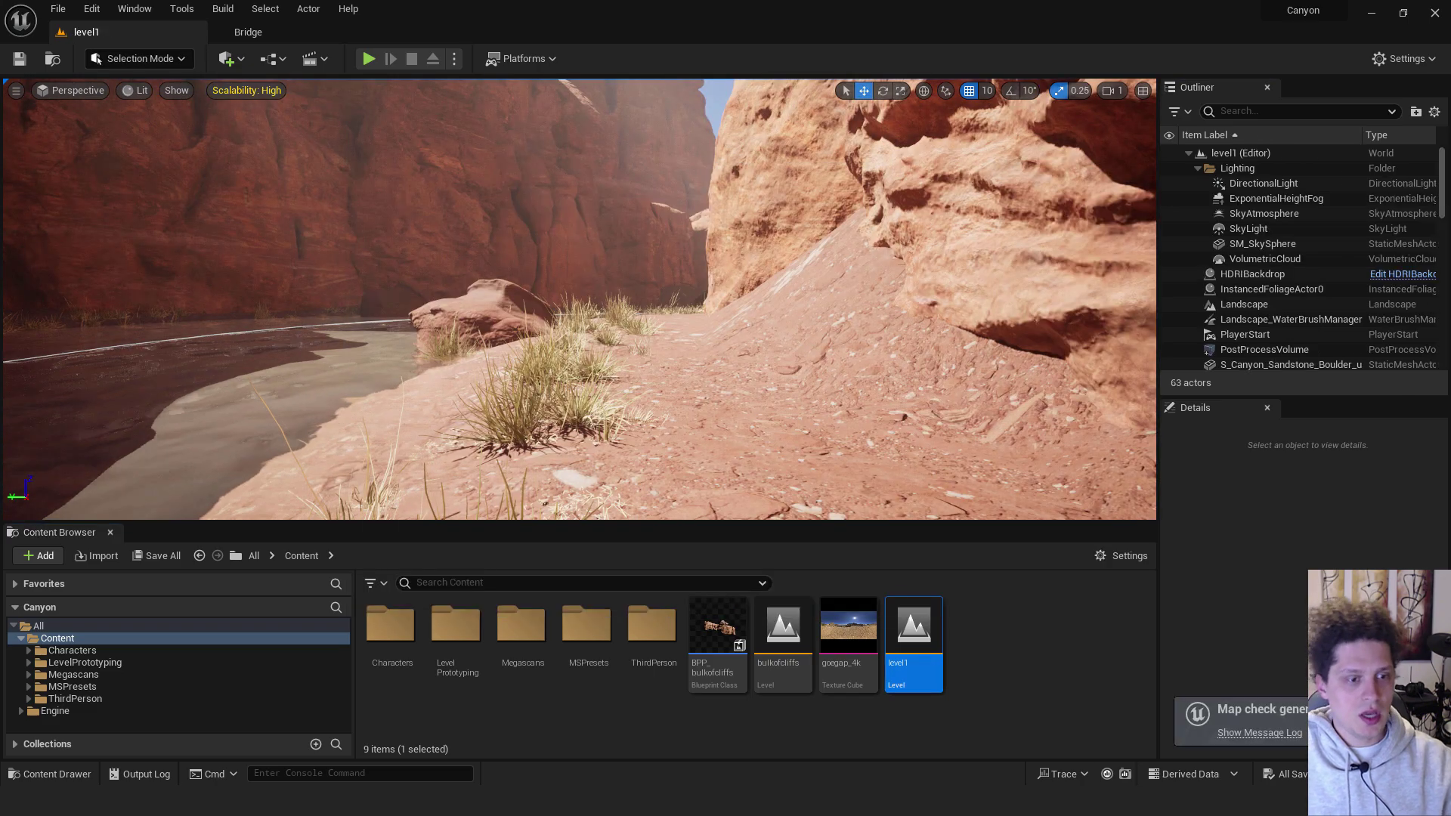
Step: Examine the canyon scene's cliffs, river and sandy bank for a place to paint boulders
right_click_drag(814, 322, 684, 386)
key("F11")
right_click_drag(832, 301, 1088, 303)
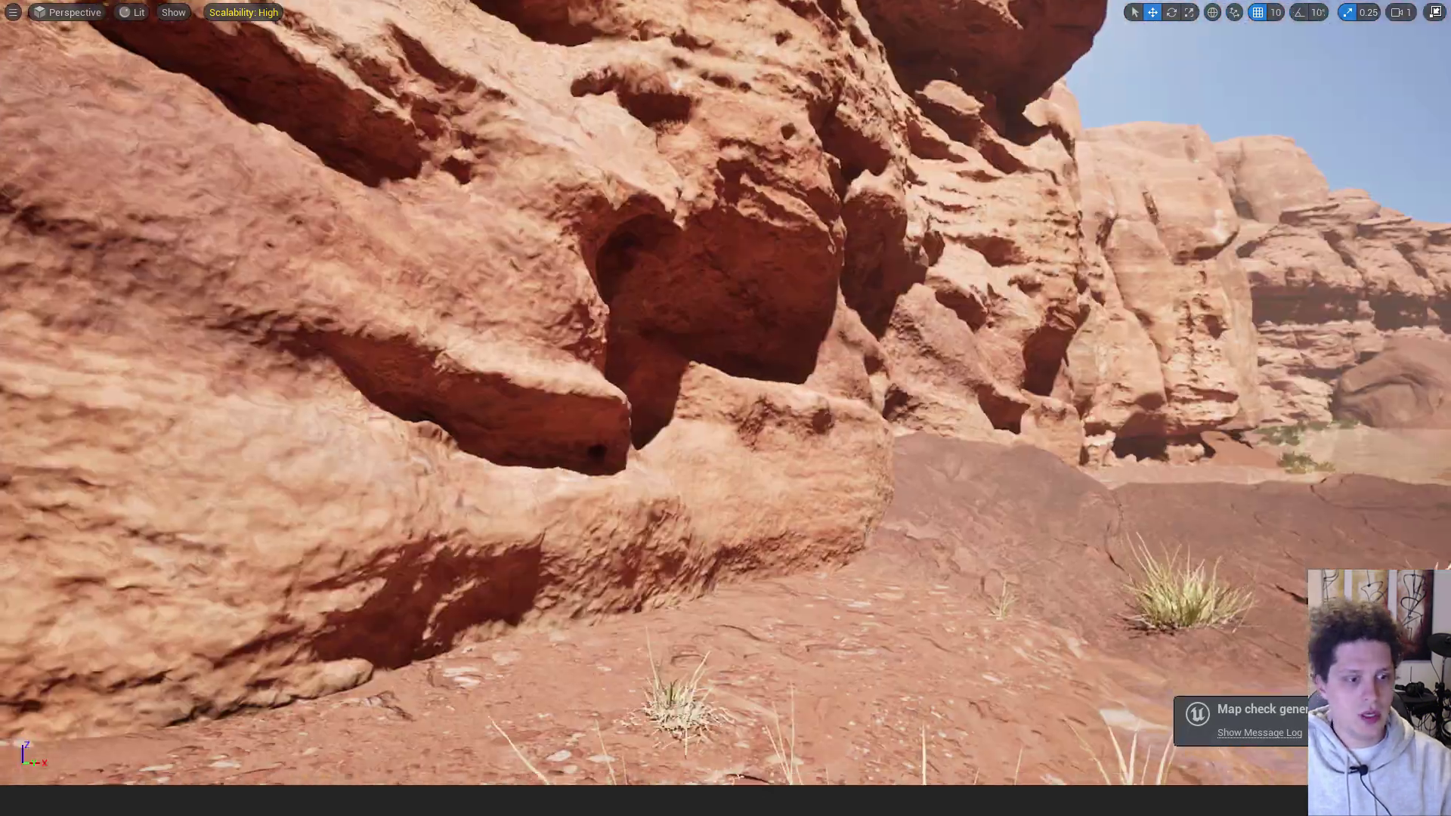
right_click_drag(726, 408, 1119, 431)
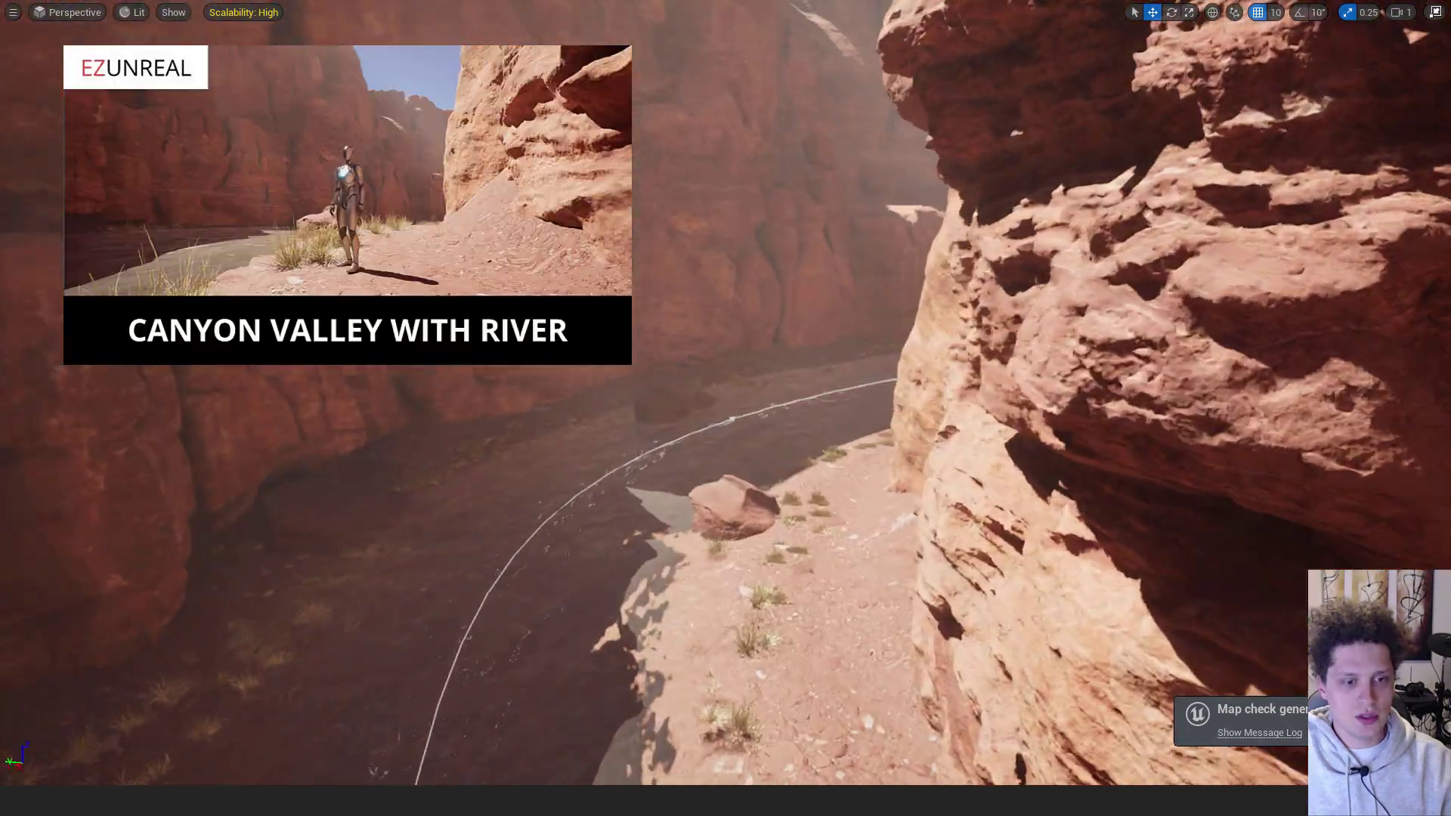
right_click_drag(882, 323, 881, 323)
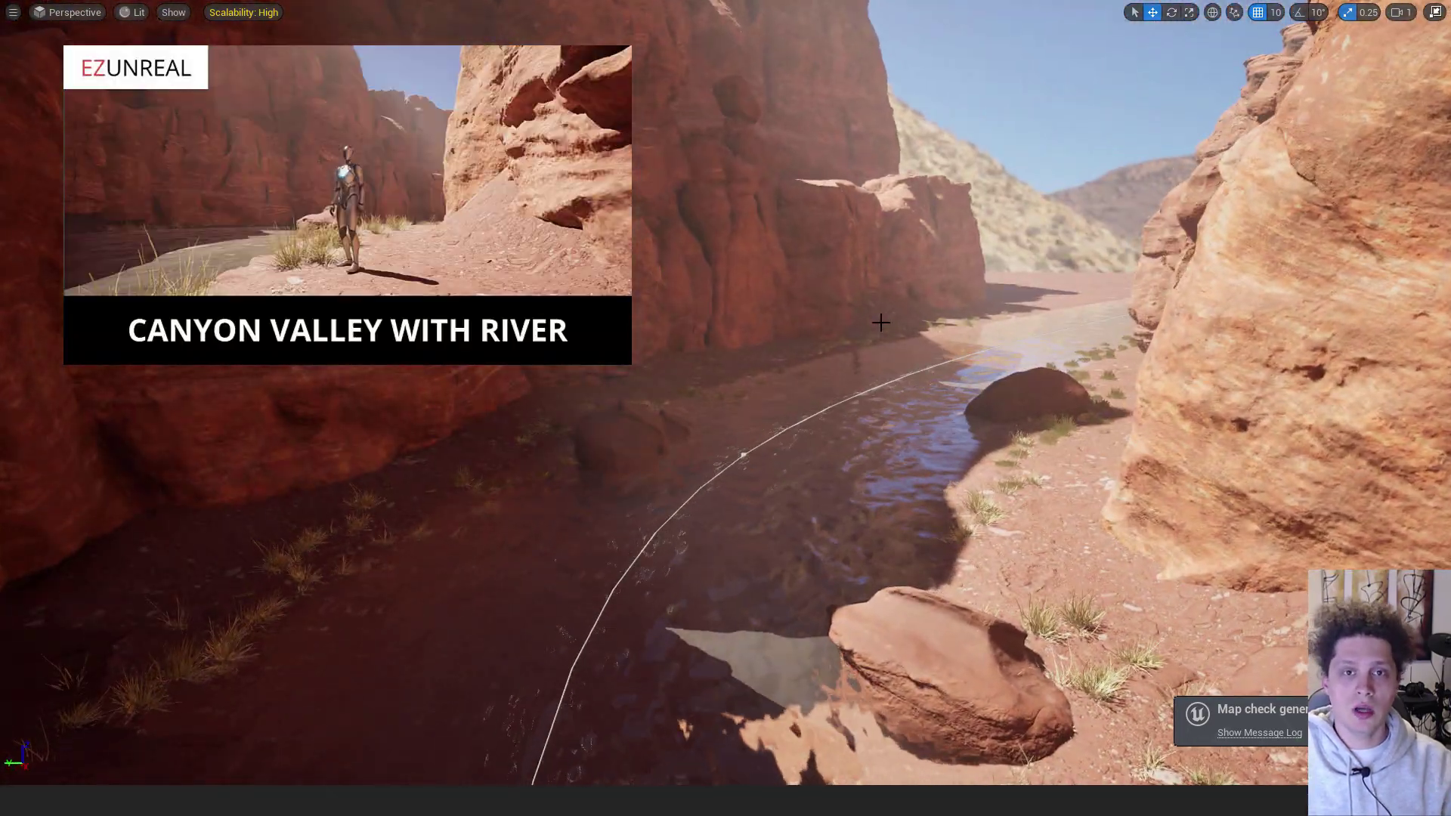
right_click_drag(1069, 286, 454, 302)
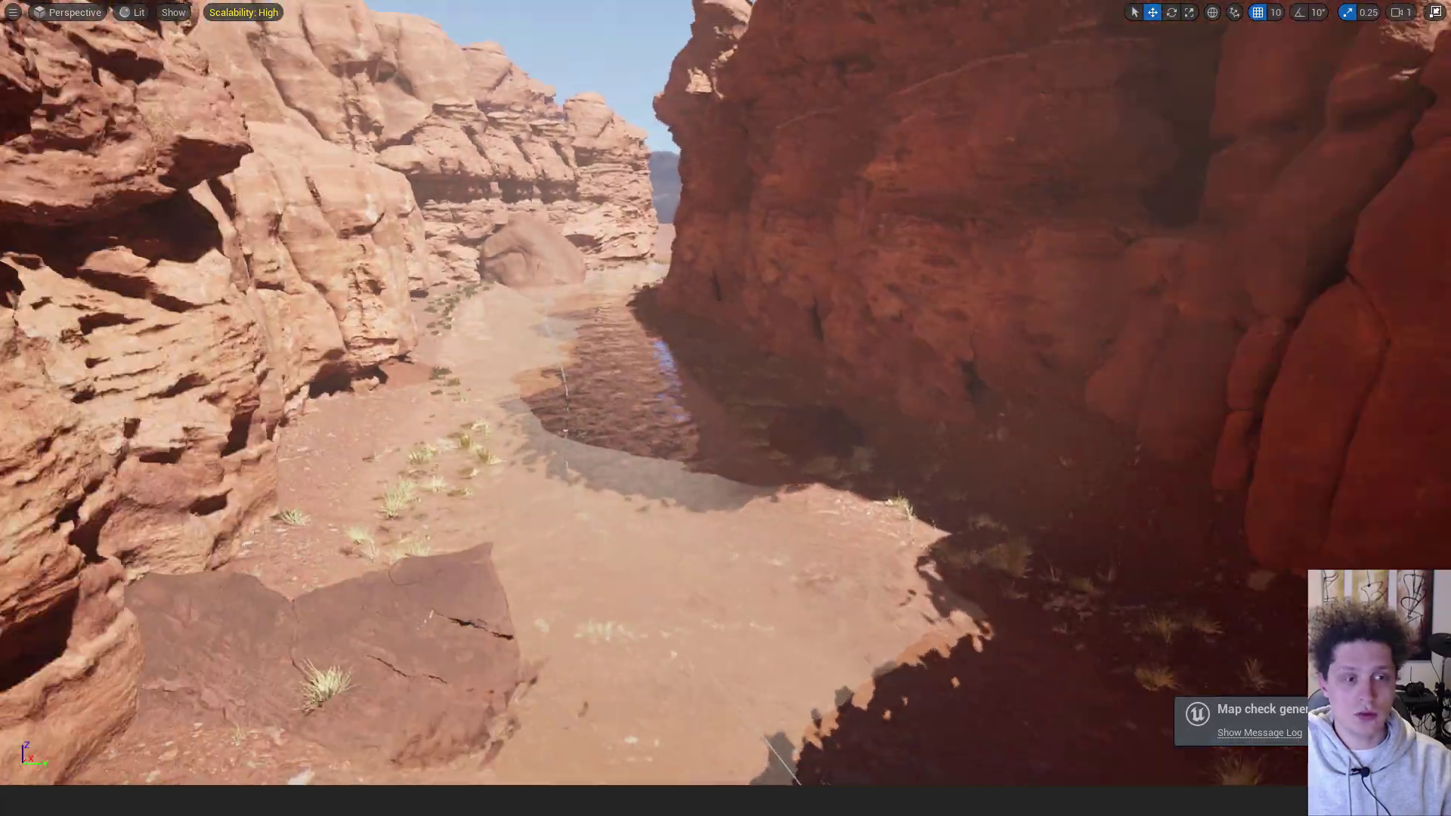
right_click_drag(725, 408, 695, 408)
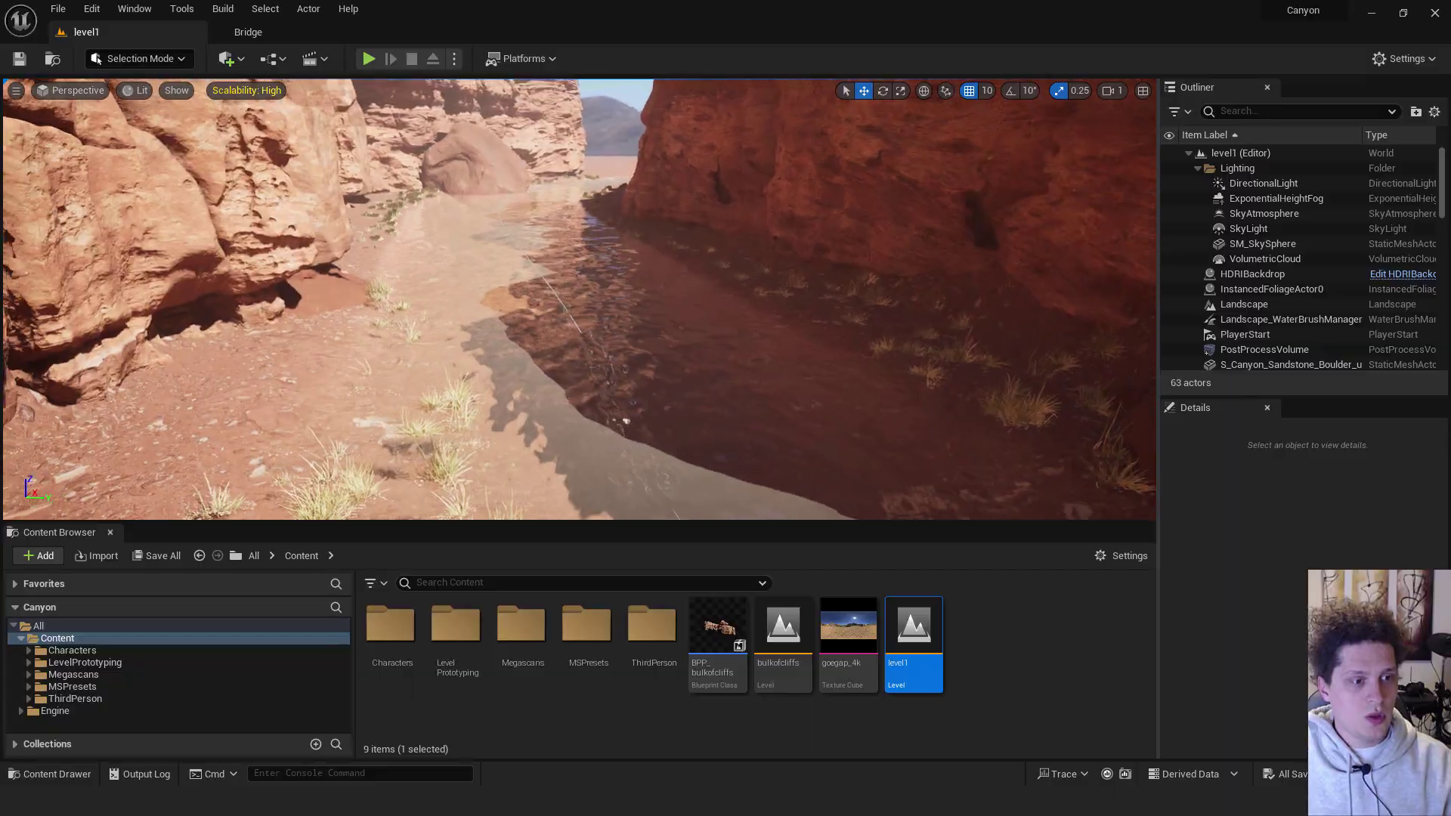
right_click_drag(625, 421, 1058, 421)
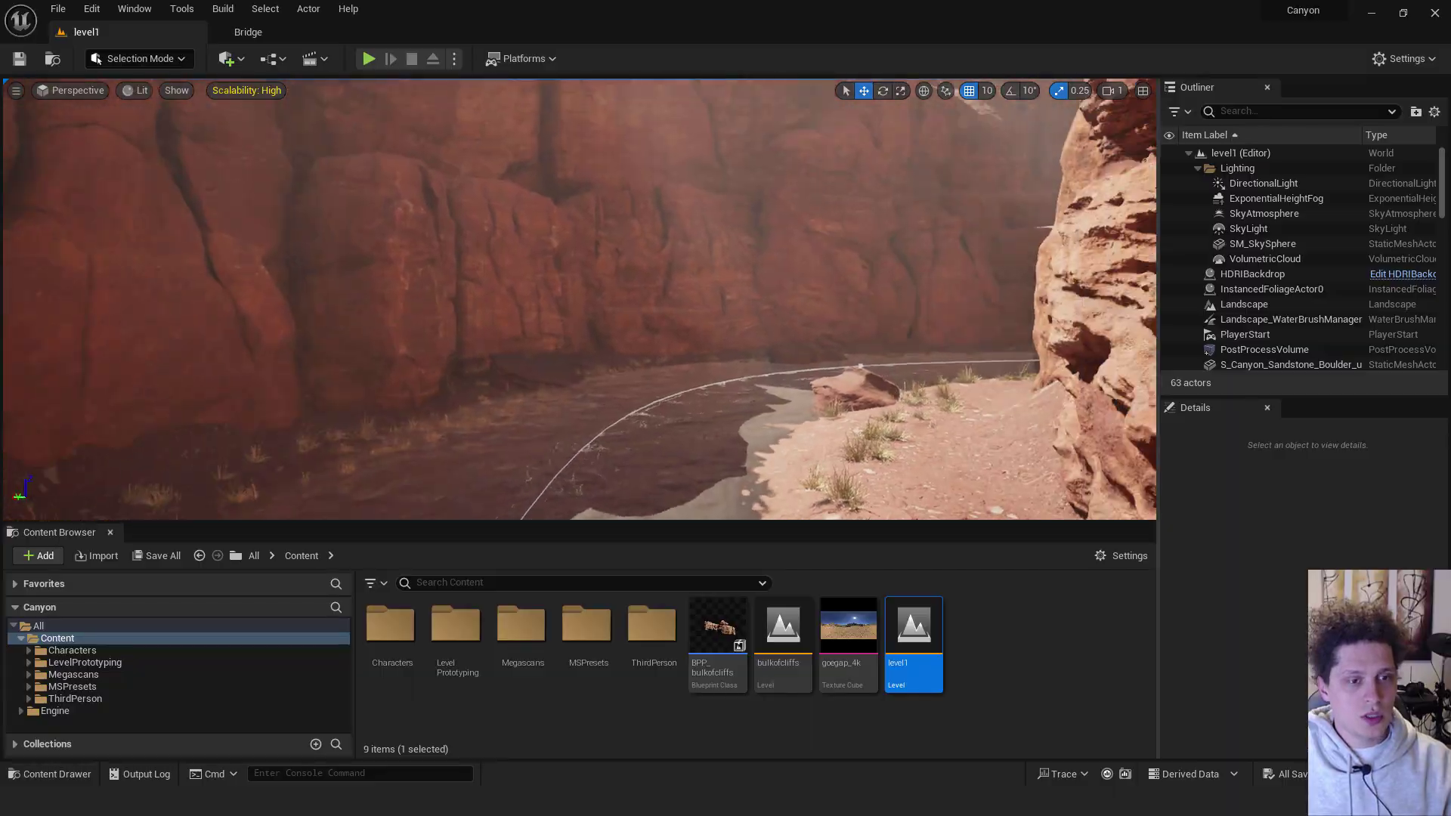
mouse_move(882, 323)
right_mouse_down()
mouse_move(1005, 378)
mouse_move(1096, 325)
mouse_move(1096, 306)
mouse_move(881, 323)
right_mouse_up()
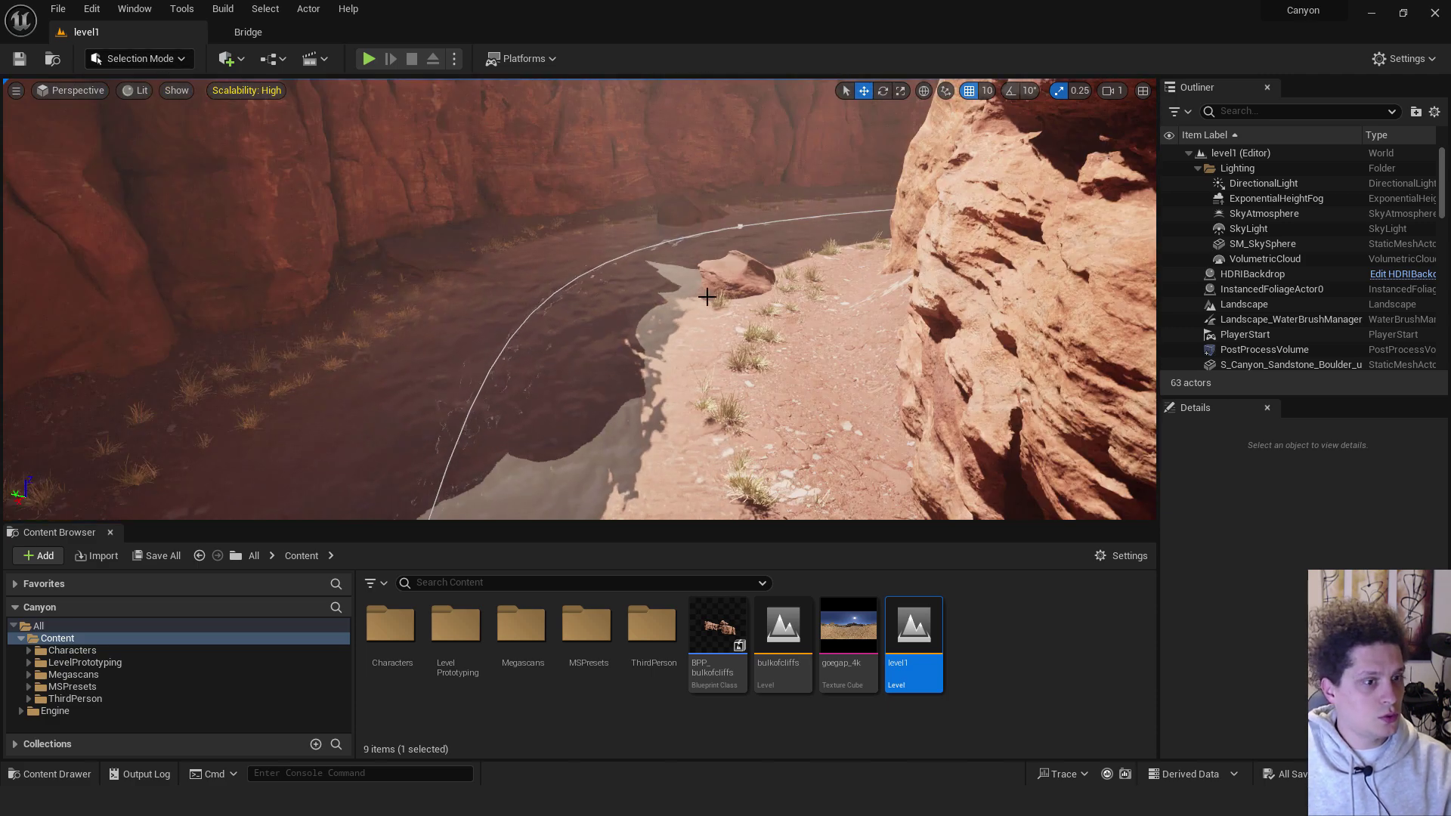
Step: Switch the editor to Physical Layout Mode and activate the Paint Place tool
left_click(173, 60)
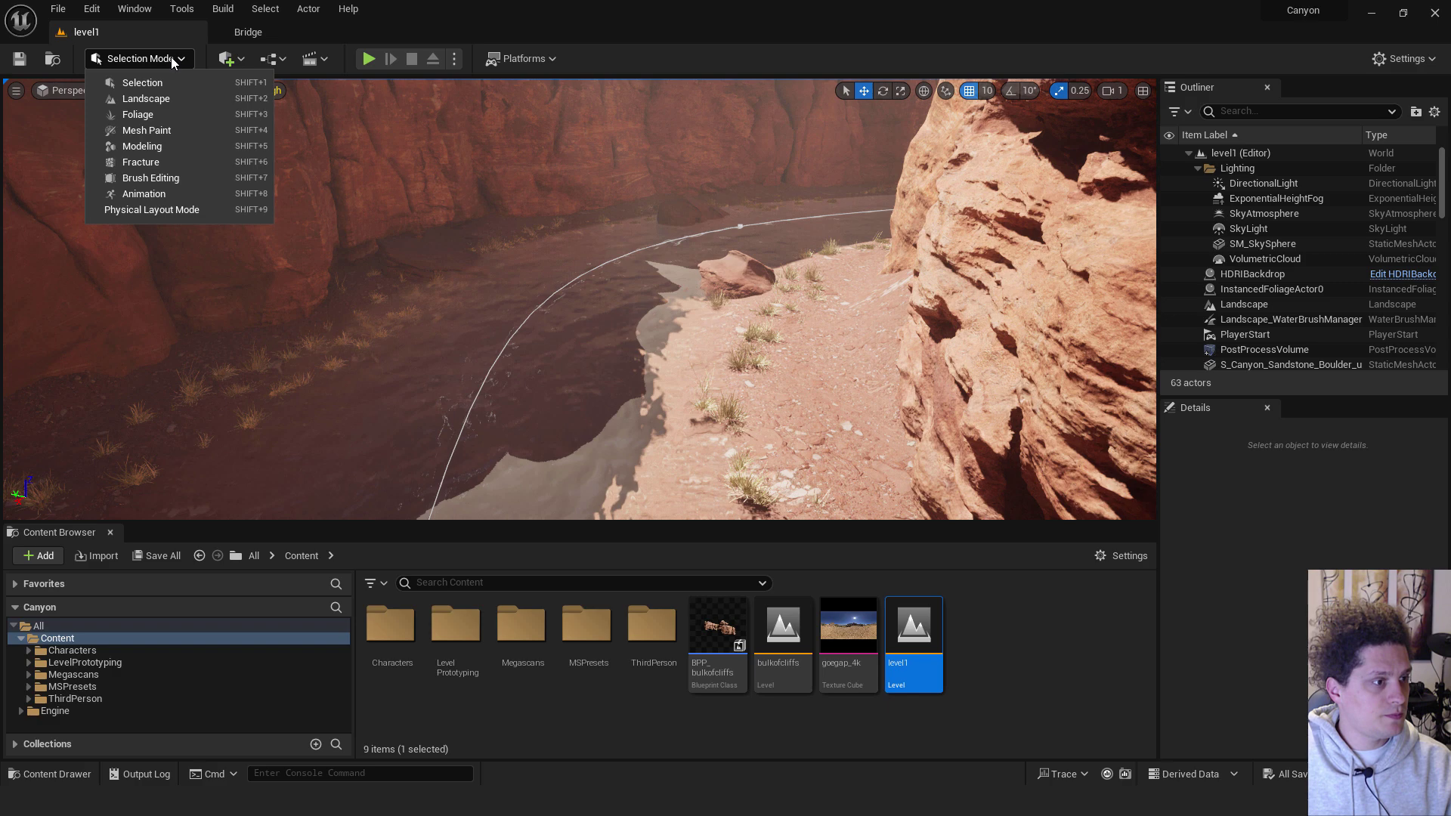
left_click(167, 211)
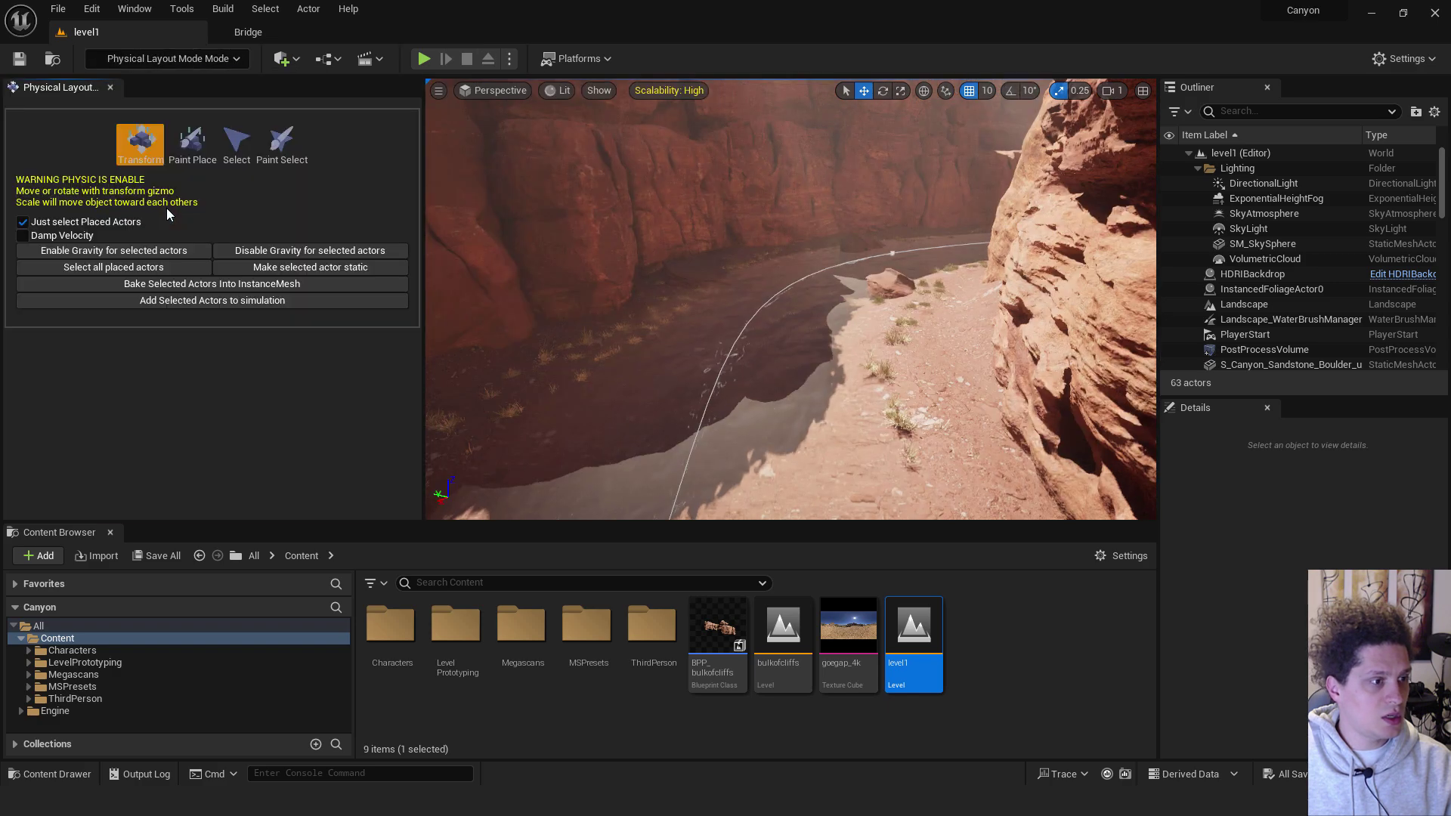
left_click(191, 153)
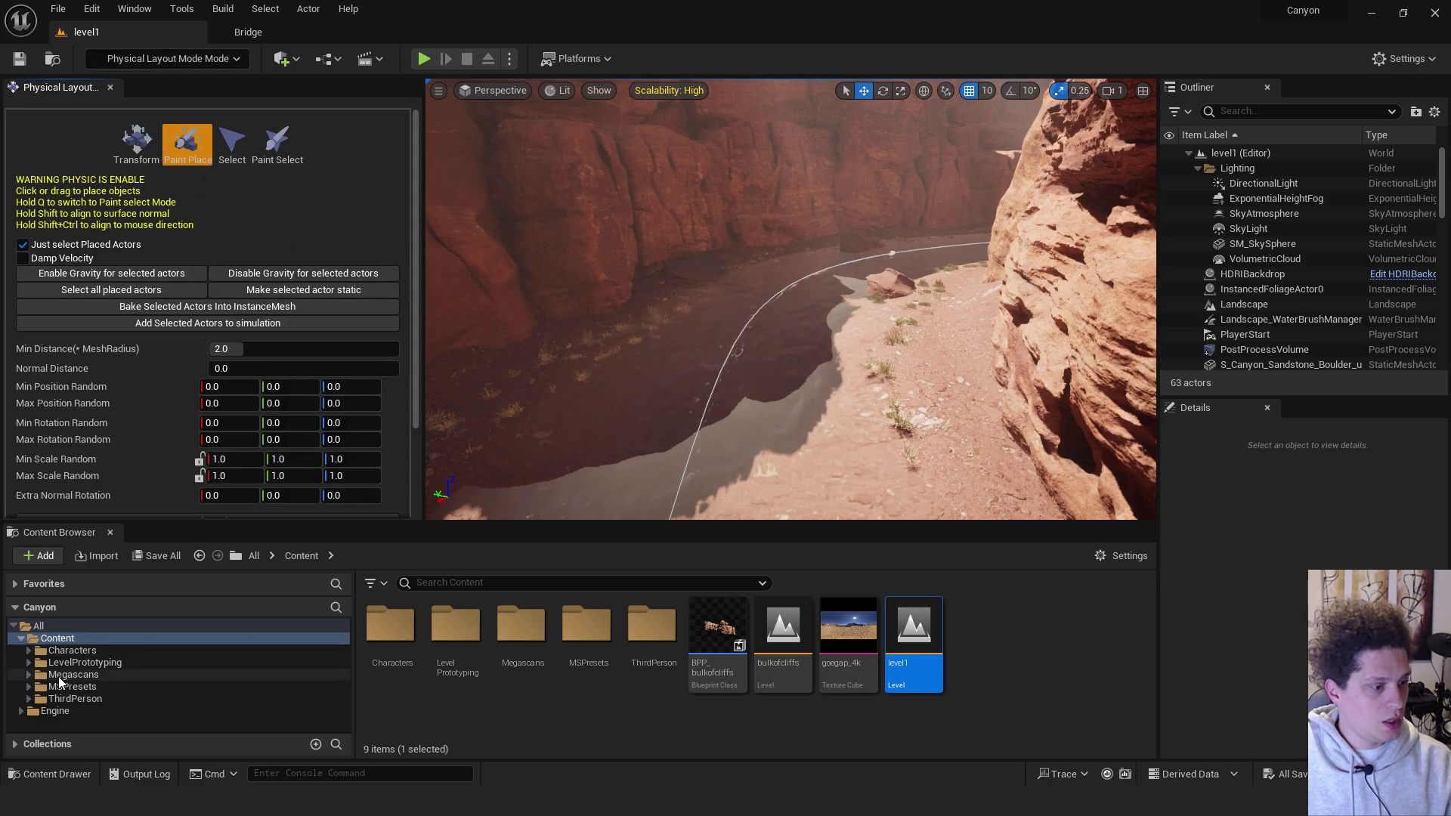
Step: Browse the Megascans 3D_Assets boulder folders and open Canyon_Sandstone_Boulder_ulmfcfc
left_click(40, 679)
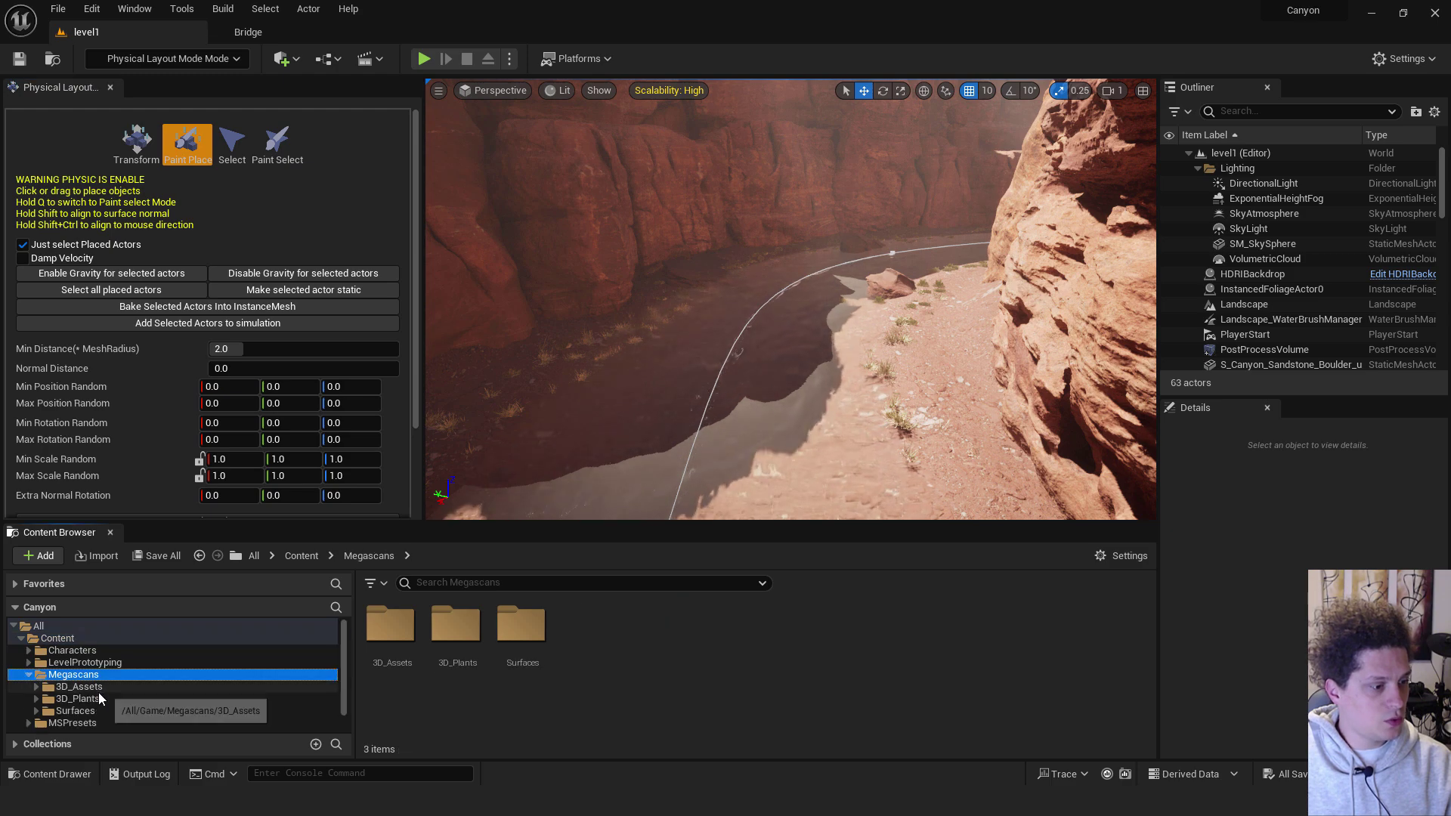
left_click(98, 688)
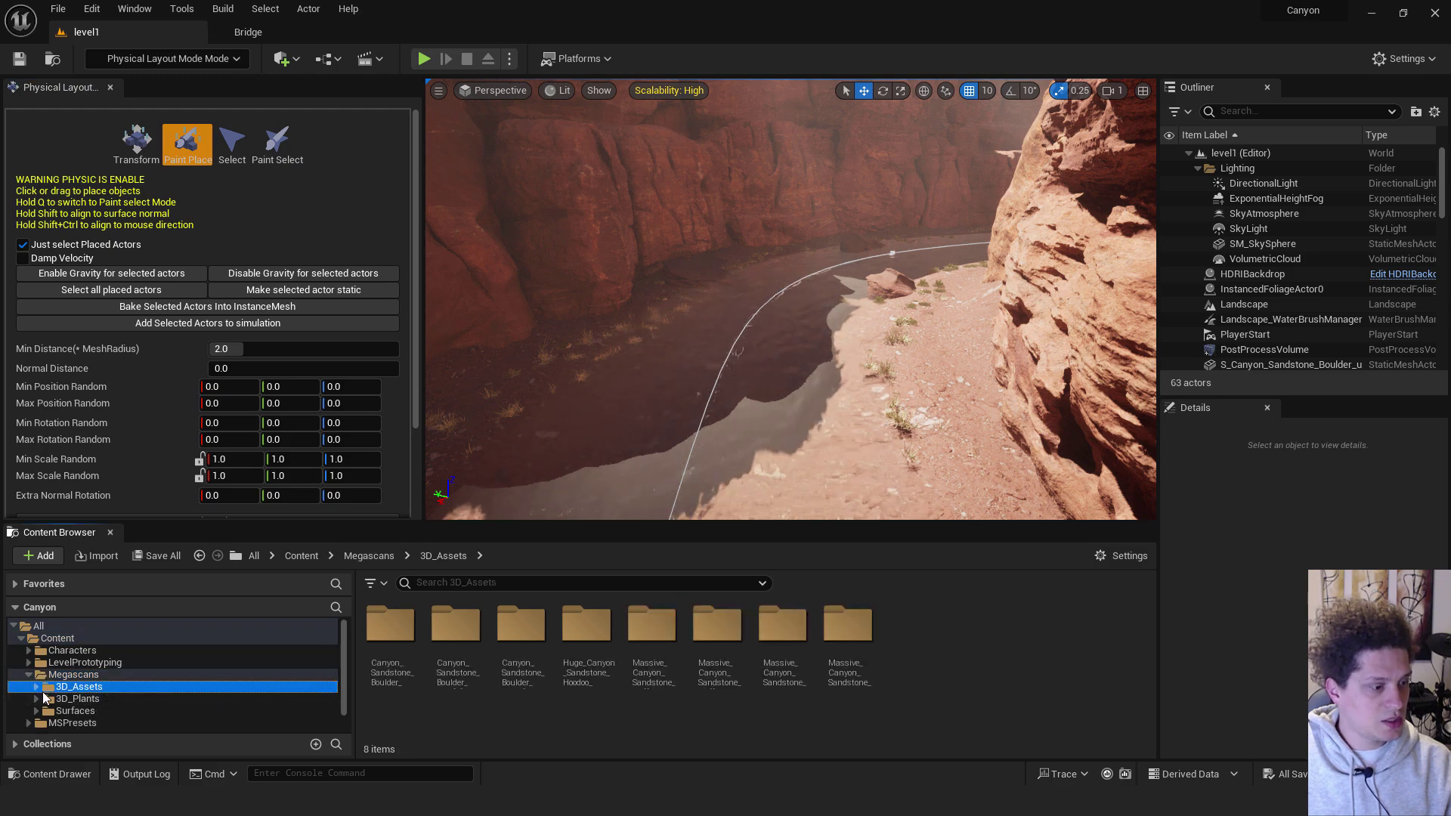
left_click(37, 687)
scroll(151, 680, "down", 2)
left_click(159, 663)
left_click(183, 676)
left_click(181, 663)
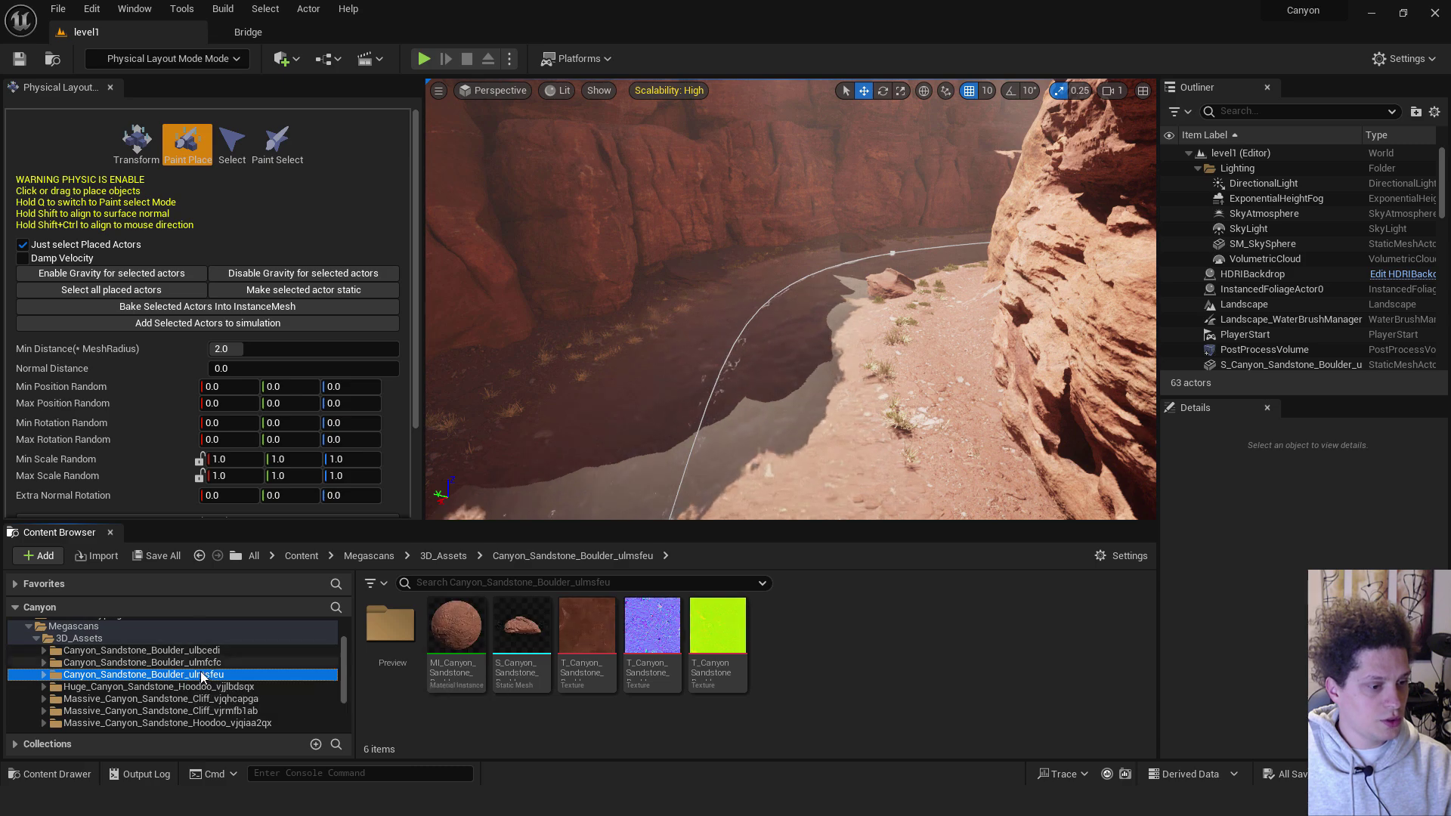
Step: Enable Place with Gravity and assign the ulmfcfc and ulmsfeu sandstone boulder meshes as the two reference meshes to place
scroll(286, 492, "down", 5)
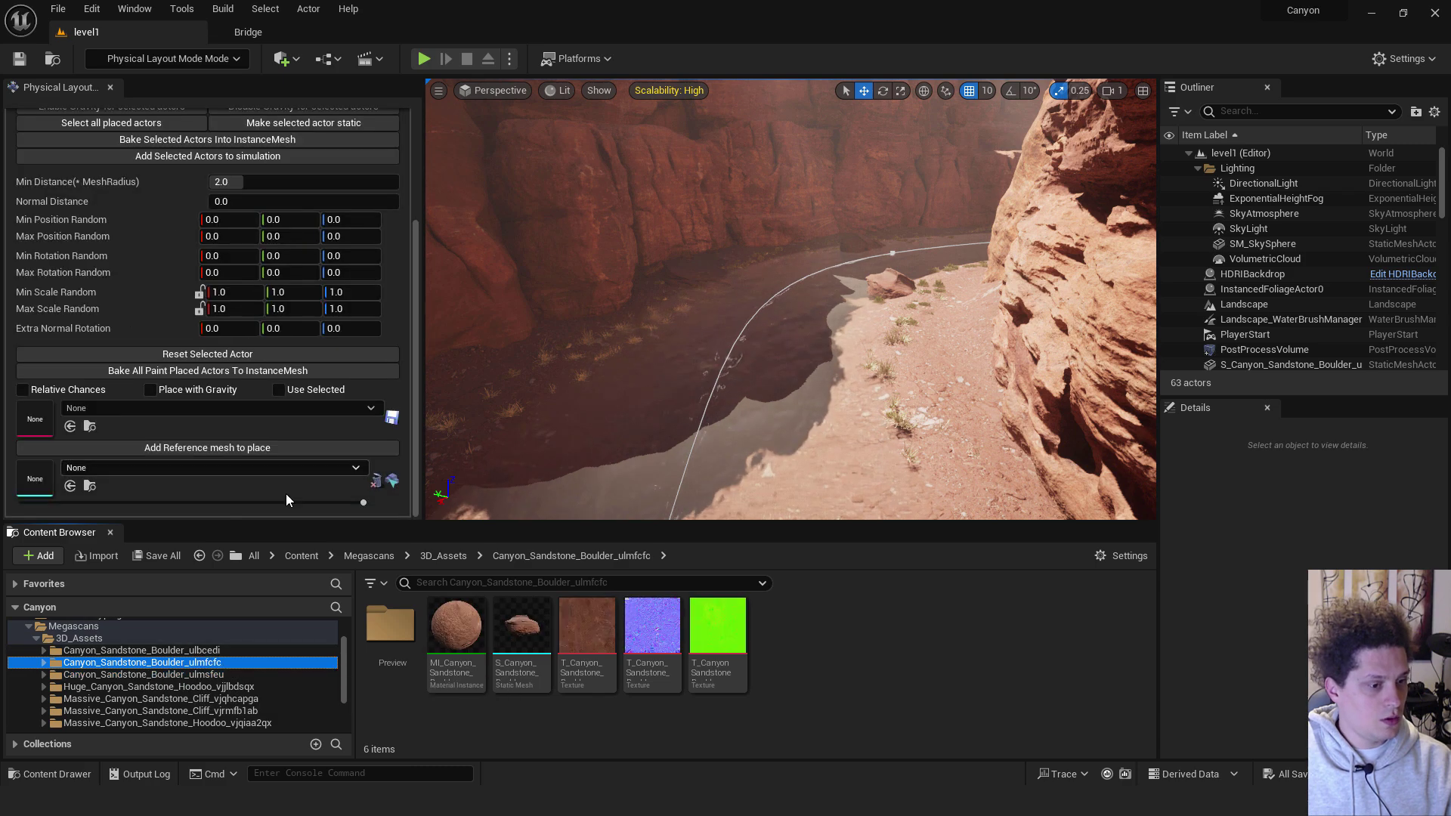
left_click(150, 391)
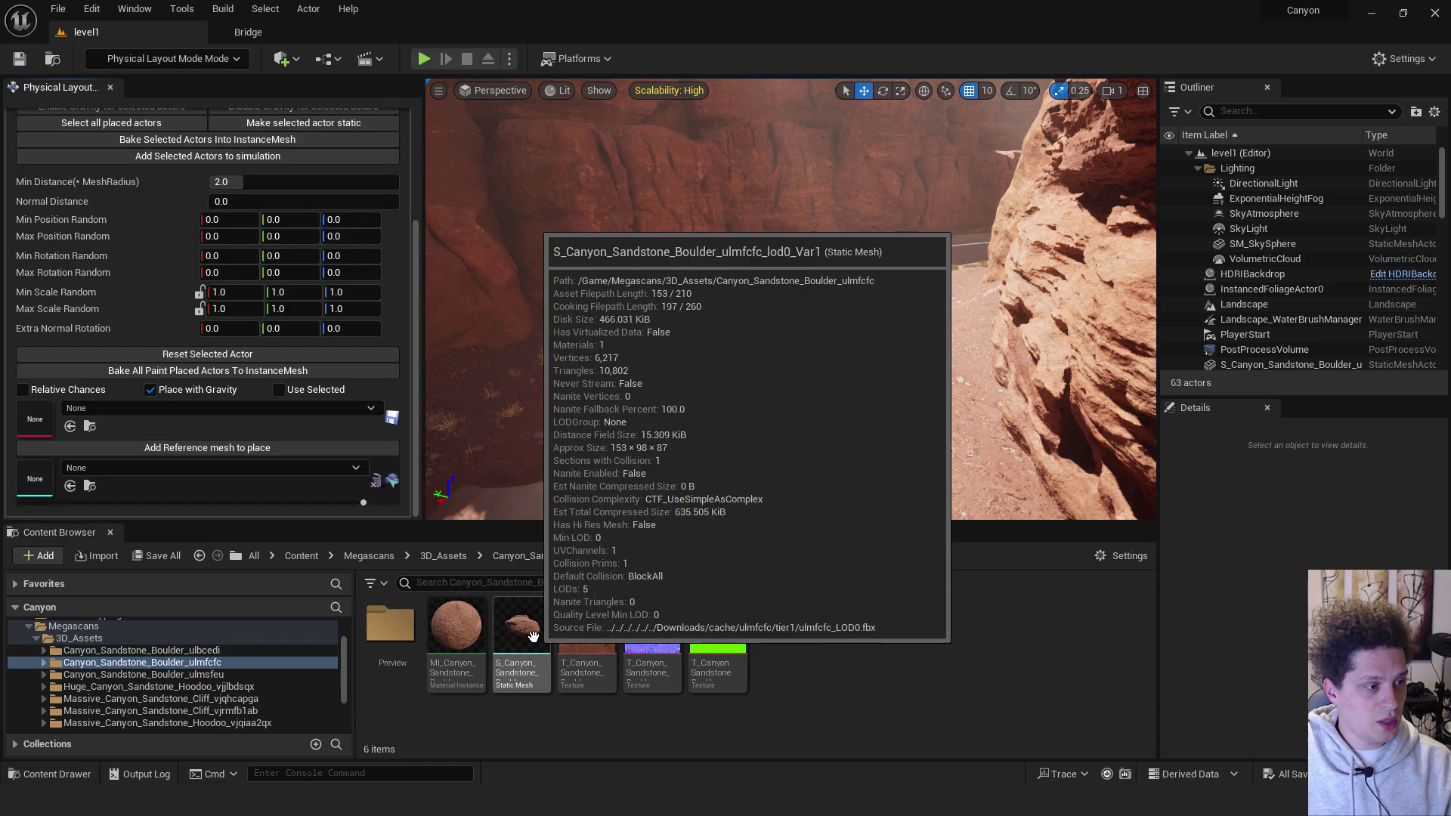
left_click_drag(504, 646, 197, 470)
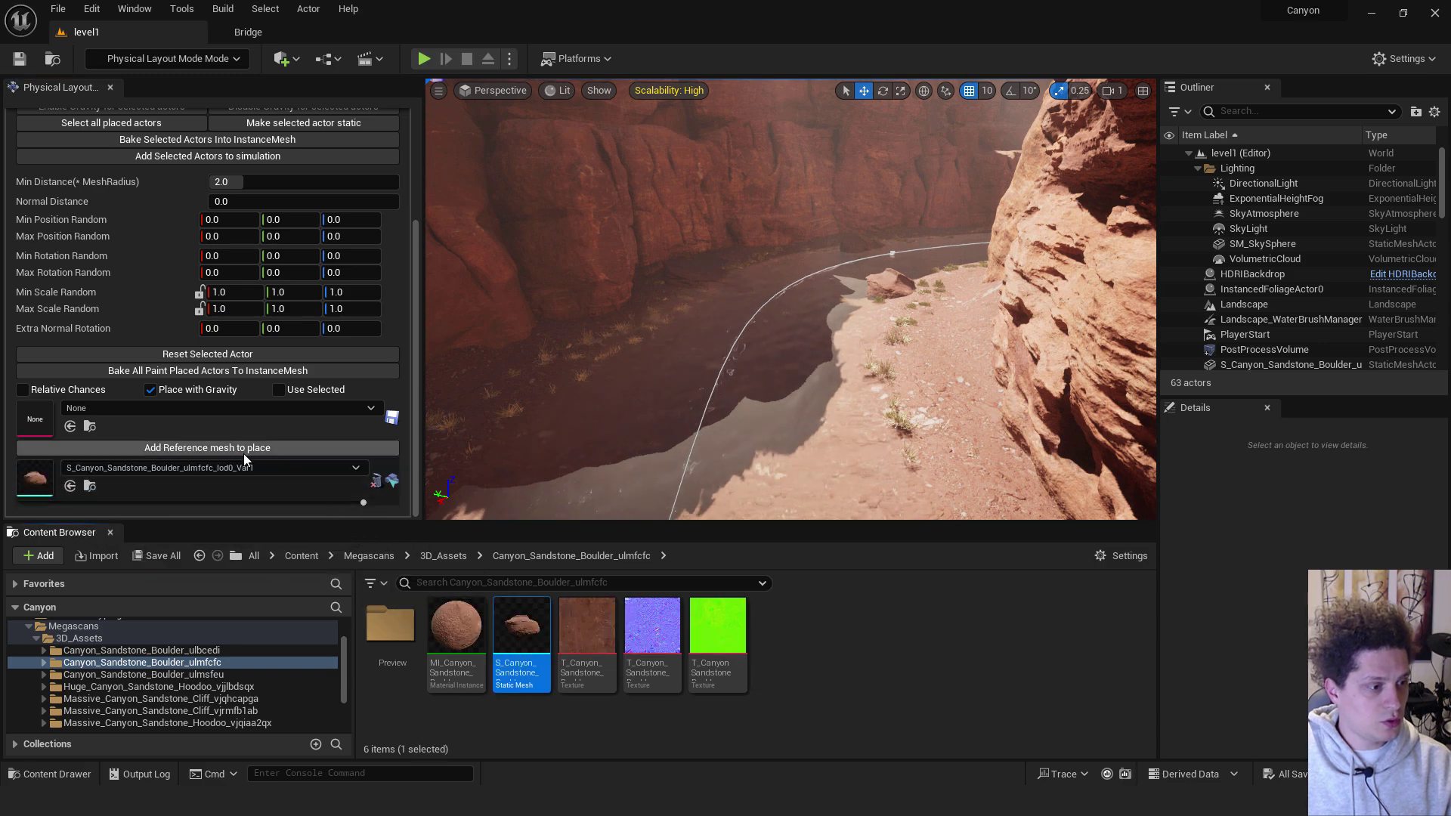
left_click(200, 449)
left_click(208, 675)
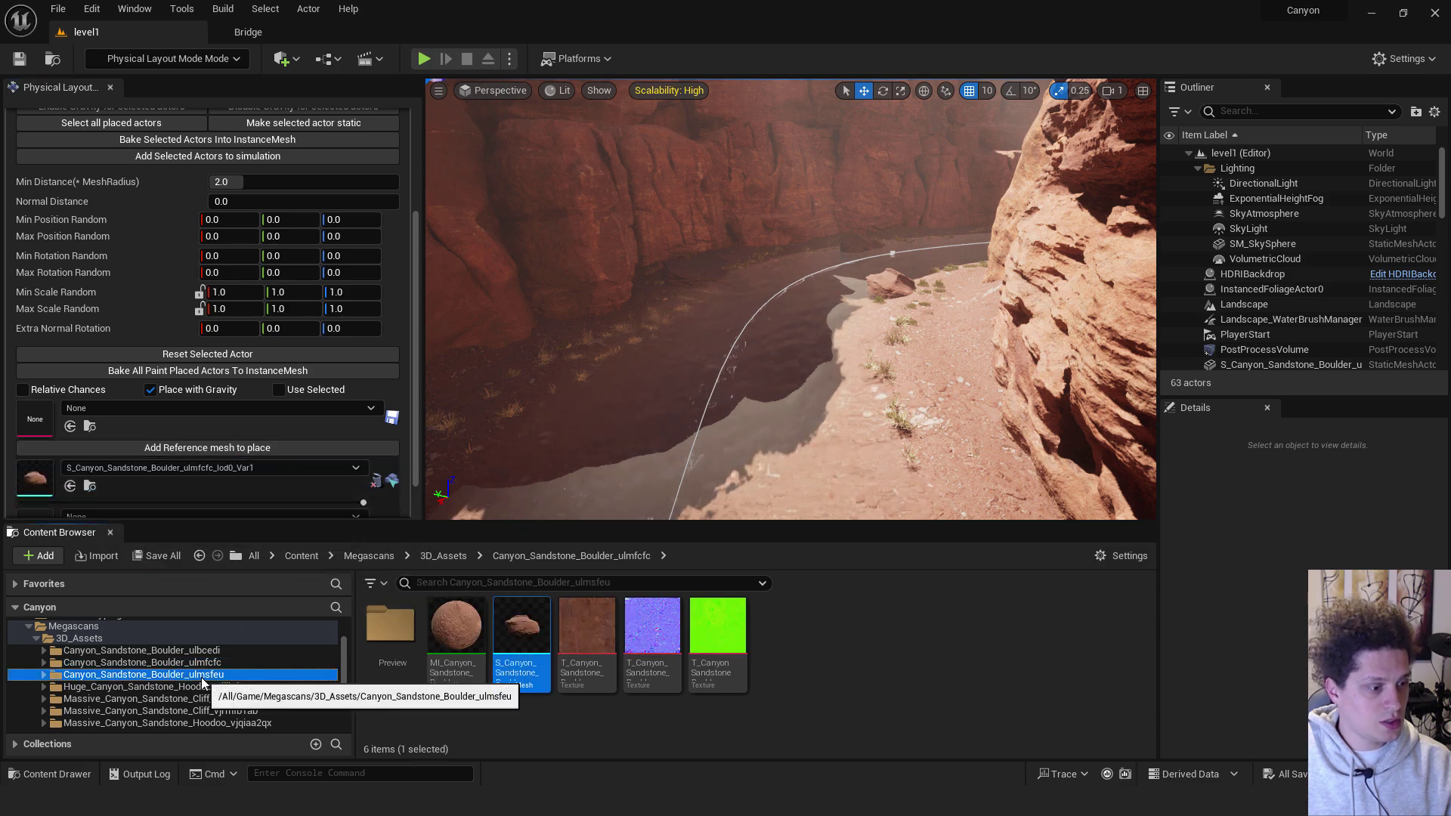
left_click_drag(508, 643, 161, 511)
scroll(165, 477, "down", 2)
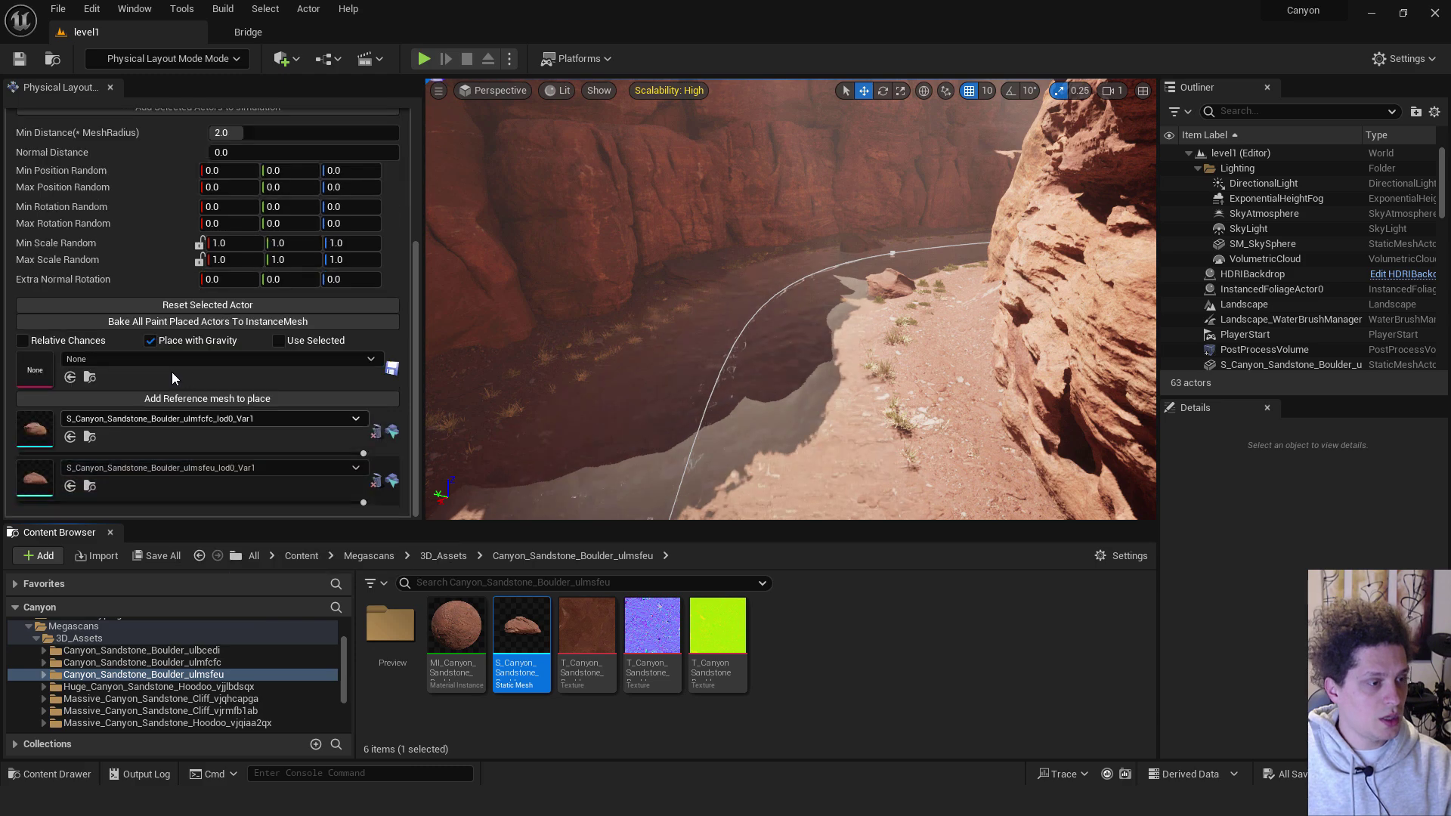
Step: Set the minimum distance to about 0.79, minimum random rotation to about 176, 112 and 151, and locked maximum random scale to 3.0
scroll(189, 332, "up", 3)
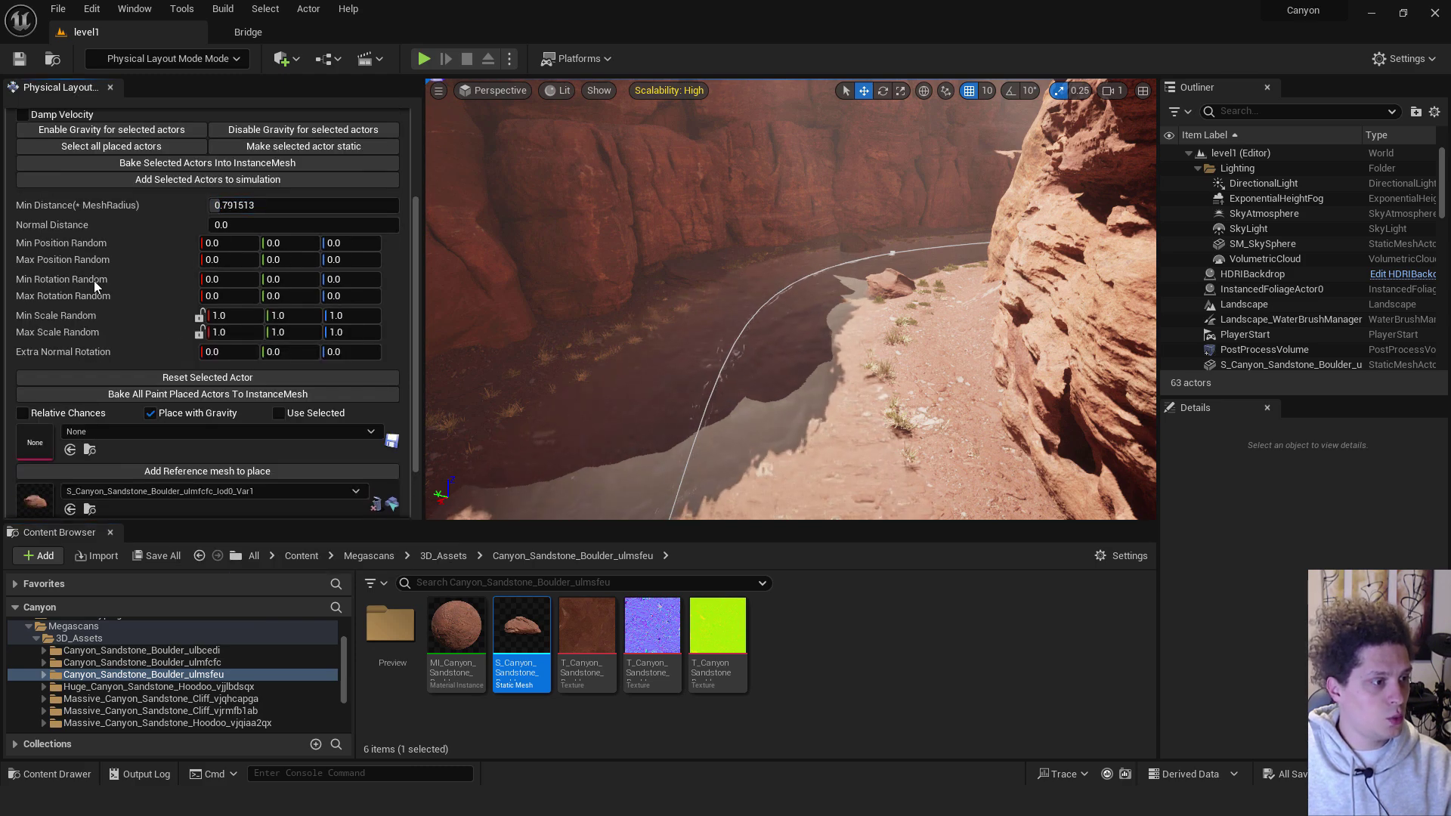
left_click_drag(226, 280, 261, 280)
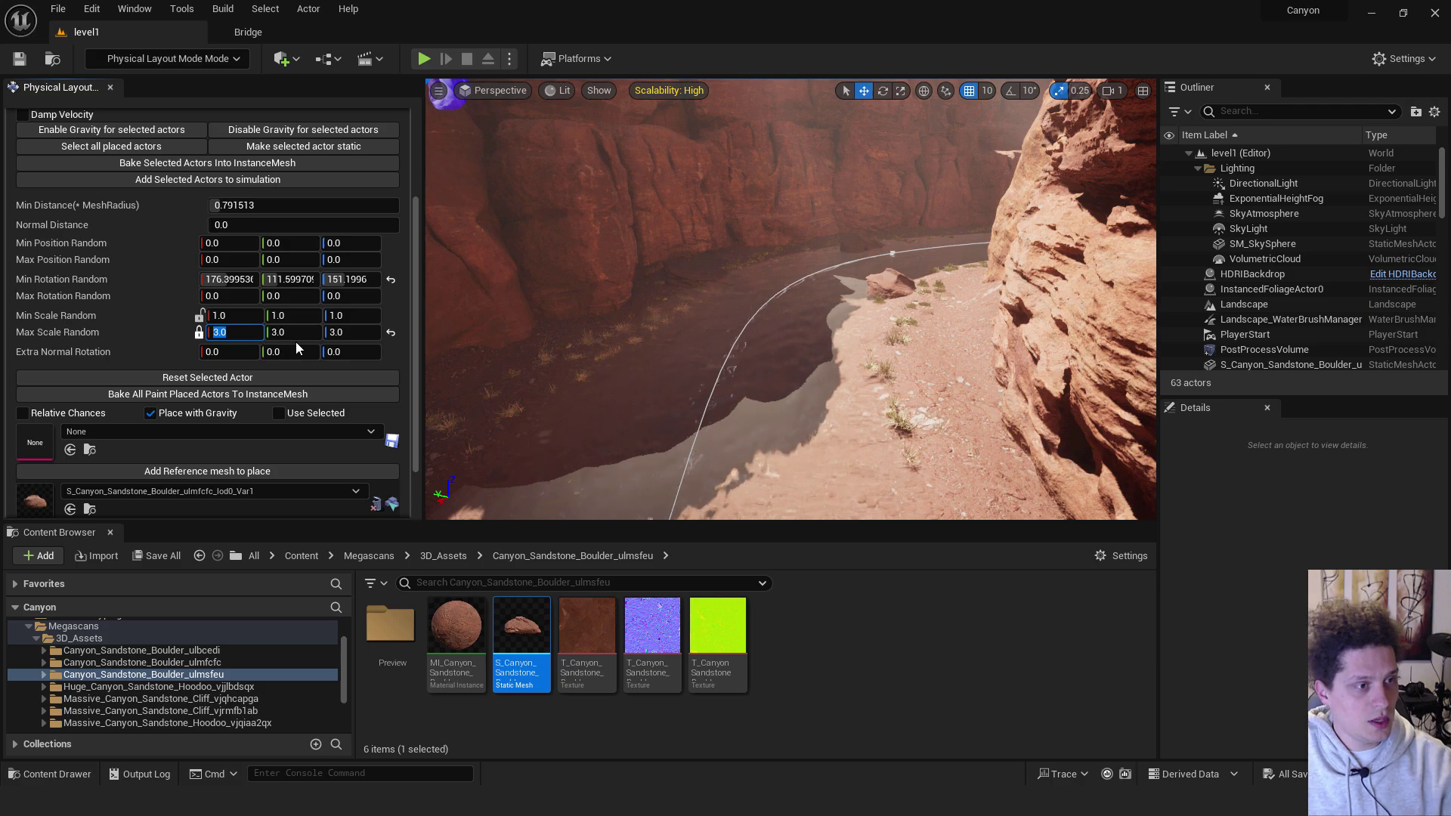
Step: Paint gravity-driven boulders along the cliff bases and riverbanks throughout the canyon in a full-screen viewport
key("F11")
mouse_move(637, 302)
right_mouse_down()
mouse_move(373, 356)
mouse_move(632, 356)
right_mouse_up()
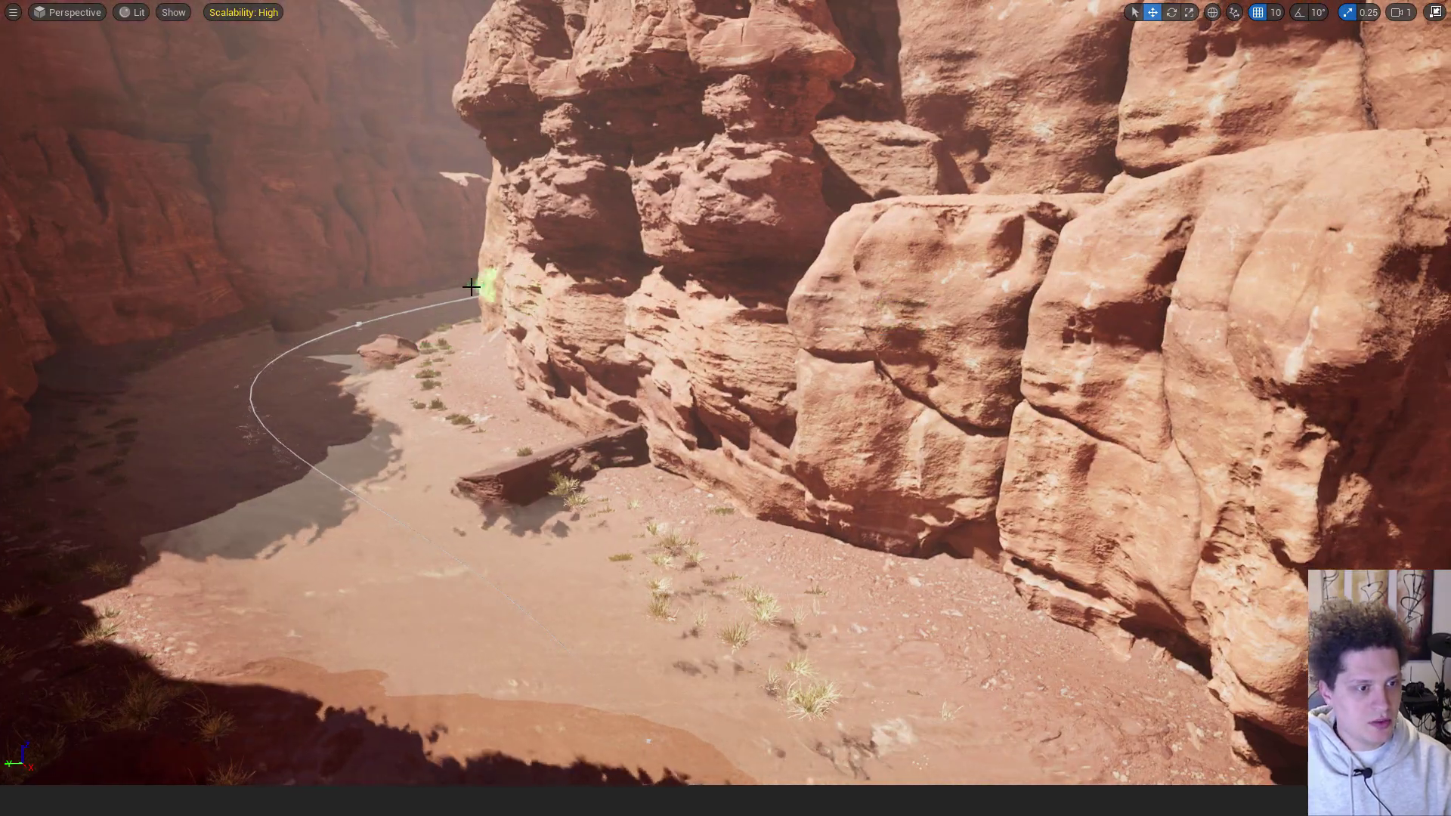
mouse_move(479, 286)
left_mouse_down()
mouse_move(660, 368)
mouse_move(1043, 460)
left_mouse_up()
mouse_move(917, 421)
right_mouse_down()
mouse_move(811, 542)
mouse_move(856, 523)
mouse_move(831, 497)
mouse_move(812, 388)
mouse_move(779, 378)
right_mouse_up()
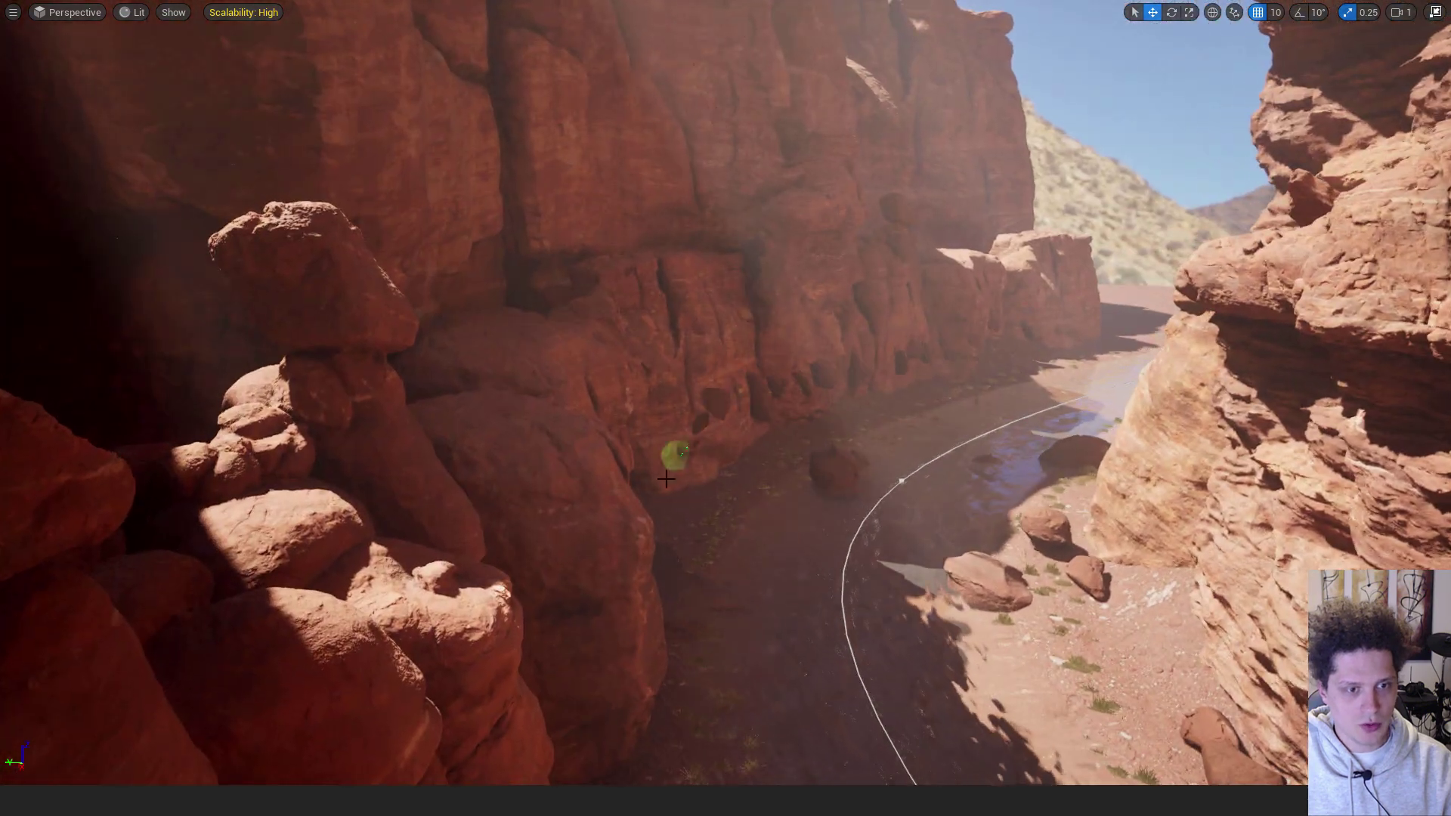
right_click_drag(833, 422, 447, 379)
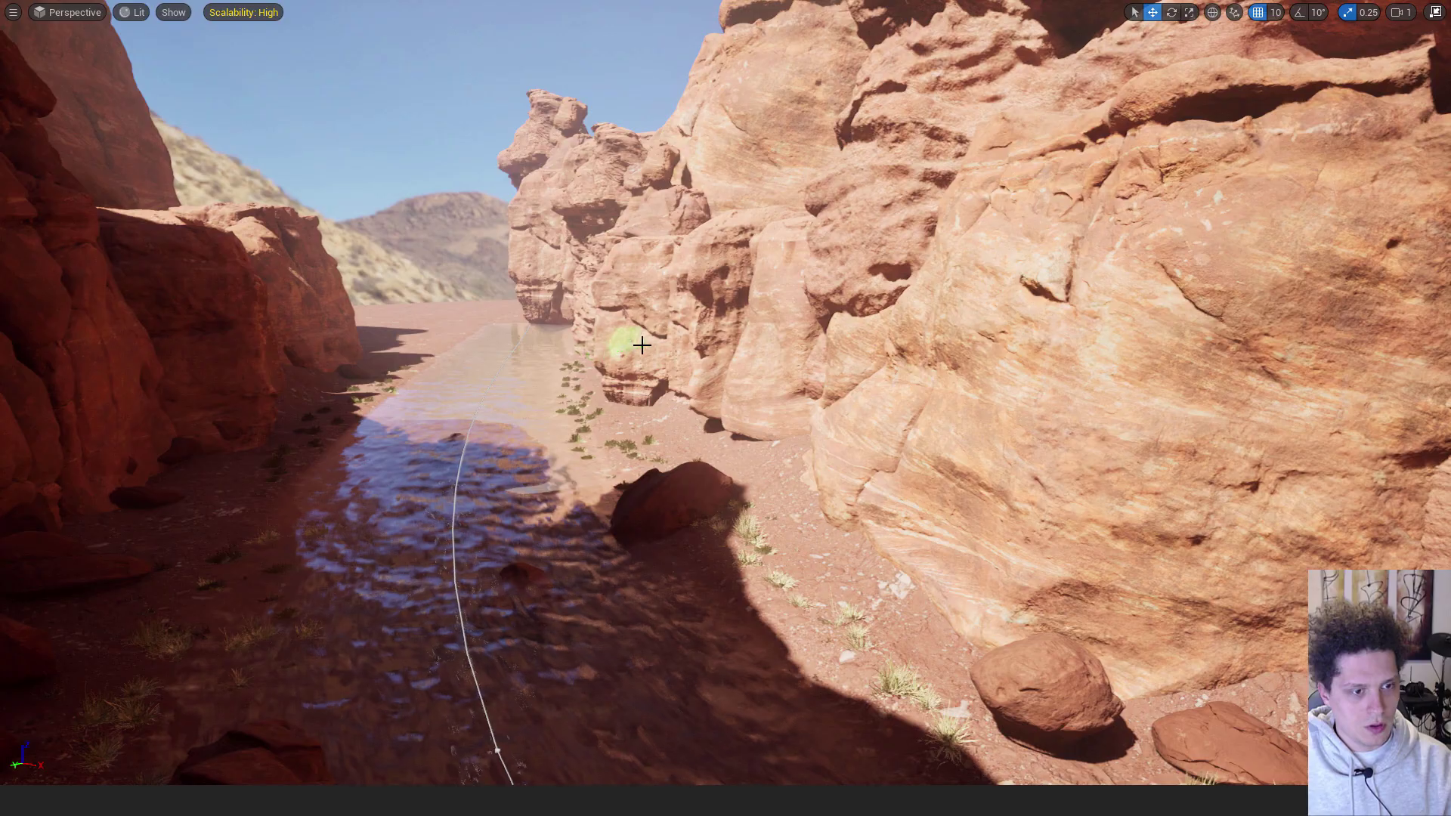
right_click_drag(950, 412, 693, 443)
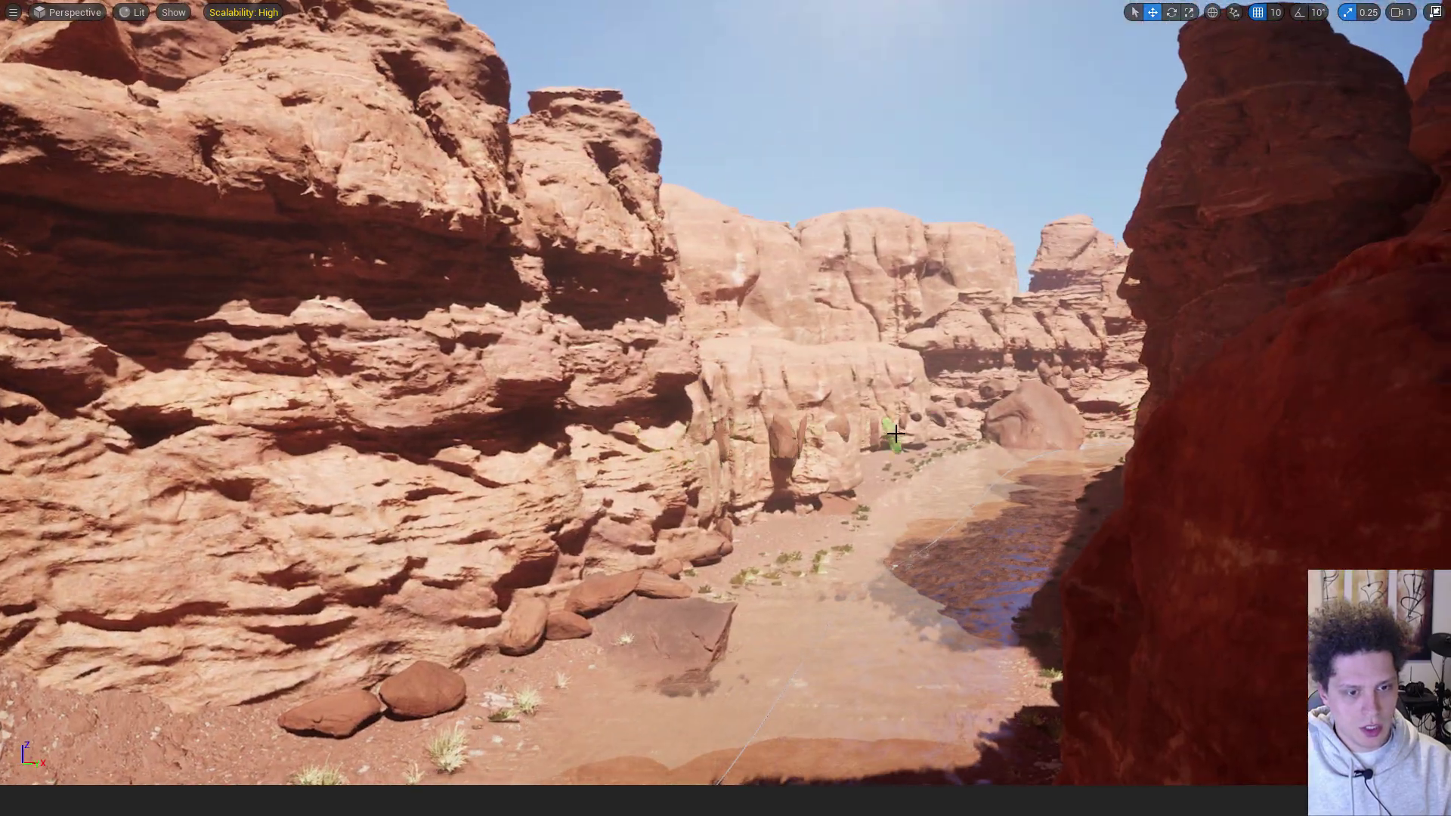
right_click_drag(958, 452, 877, 343)
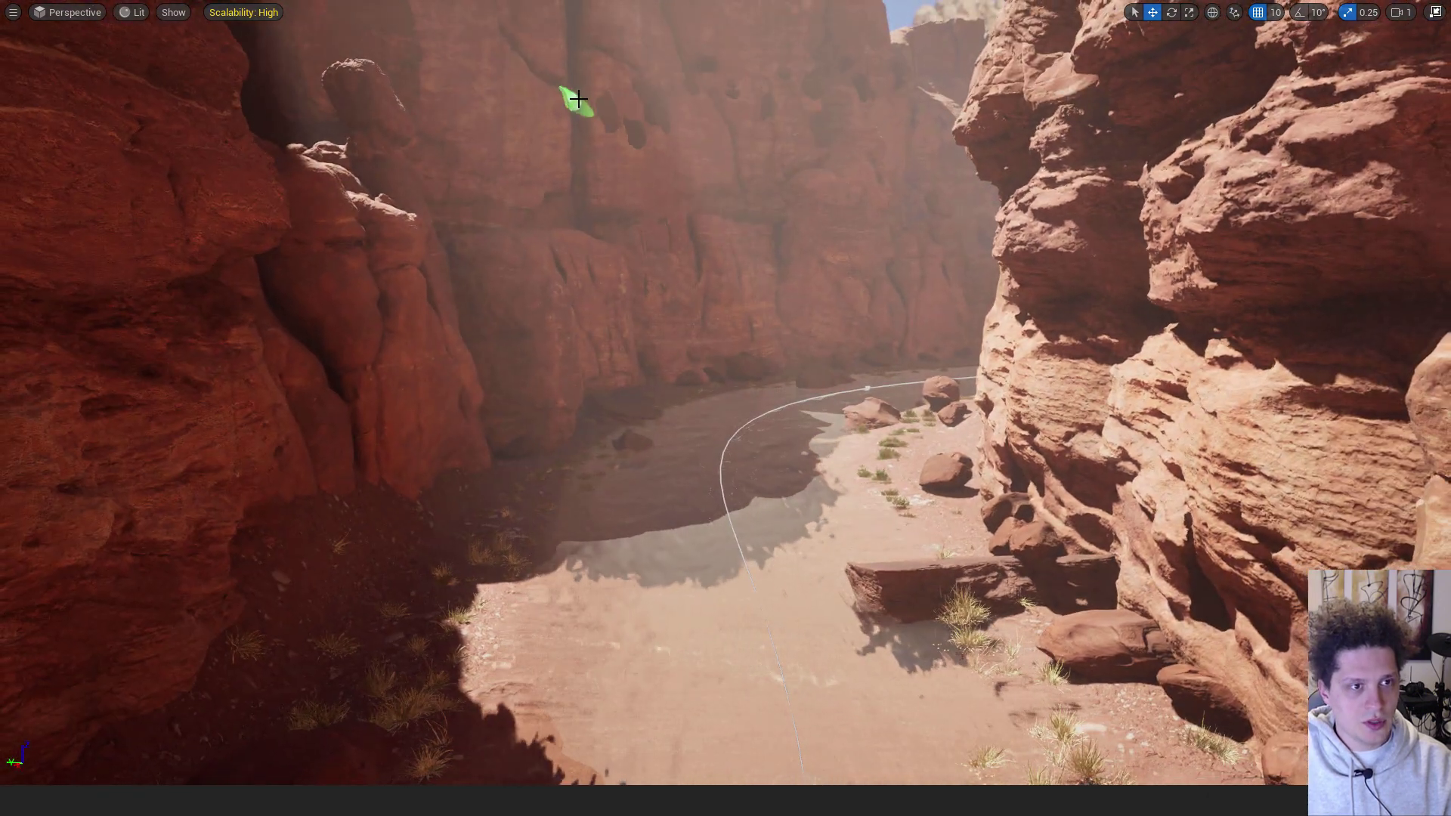
right_click_drag(578, 99, 832, 322)
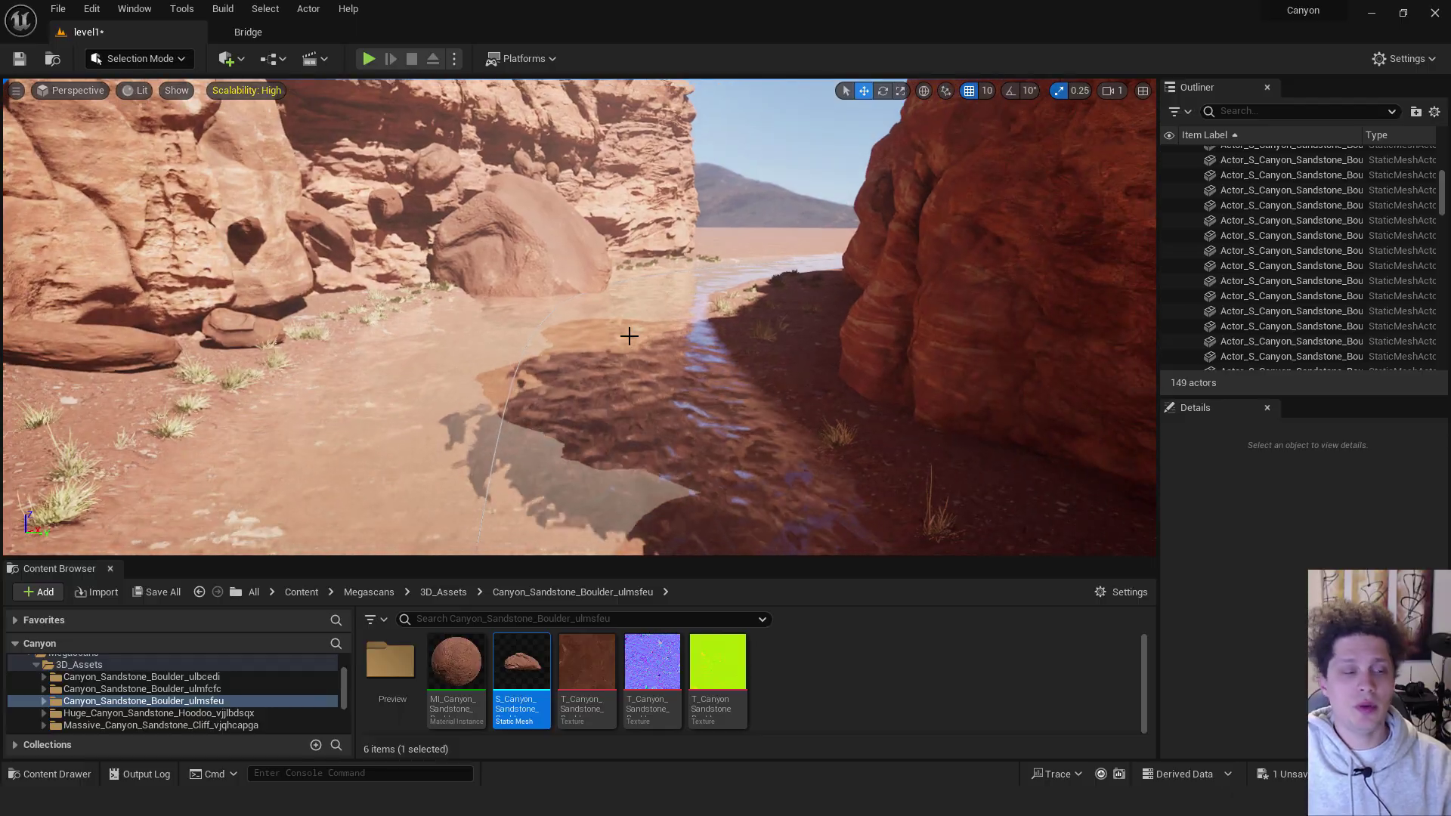
Step: Select a painted boulder at the cliff base and inspect how the boulders rest along the canyon
right_click_drag(629, 336, 520, 339)
left_click(454, 384)
right_click_drag(453, 384, 382, 384)
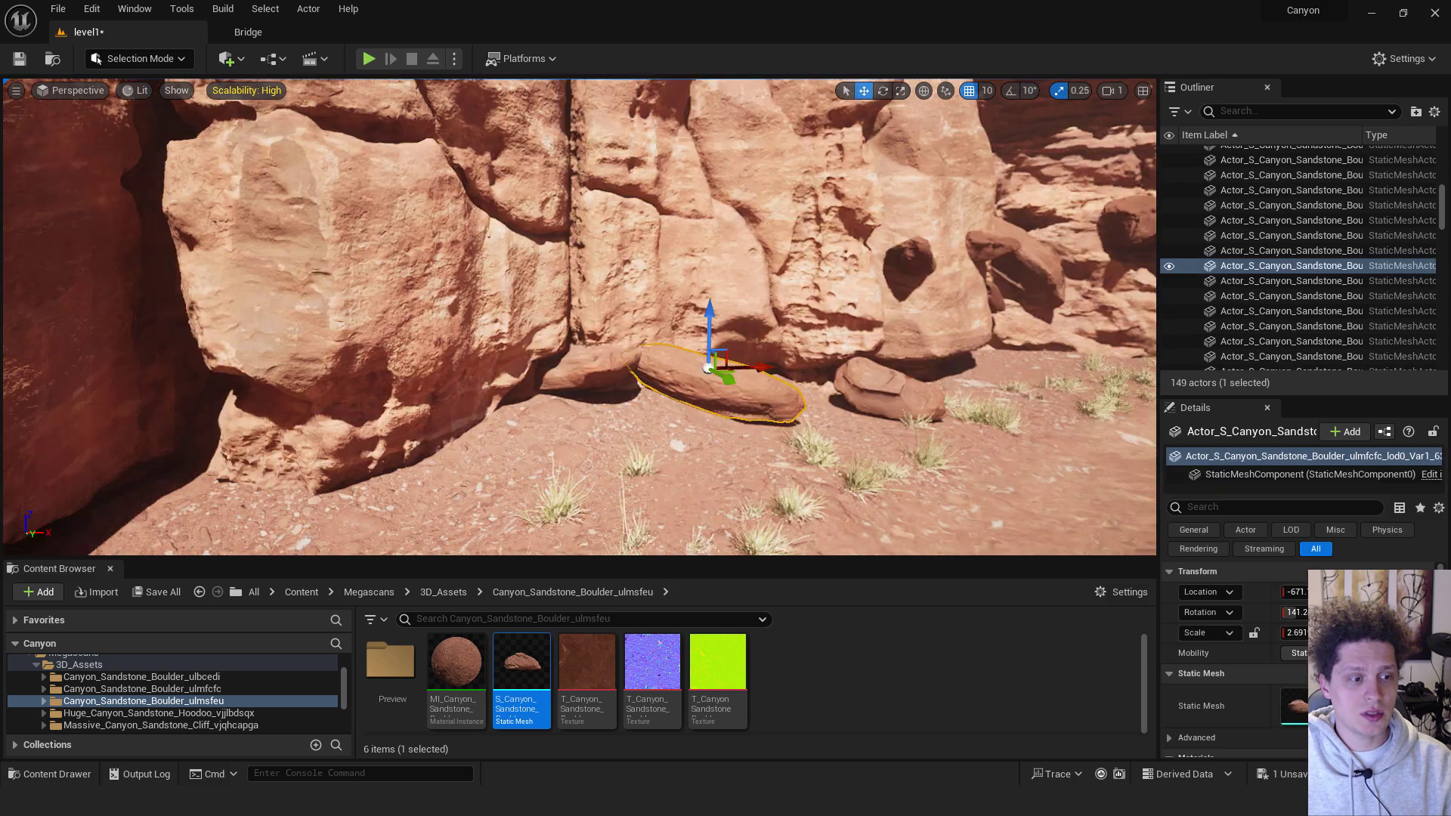
right_click_drag(654, 342, 496, 236)
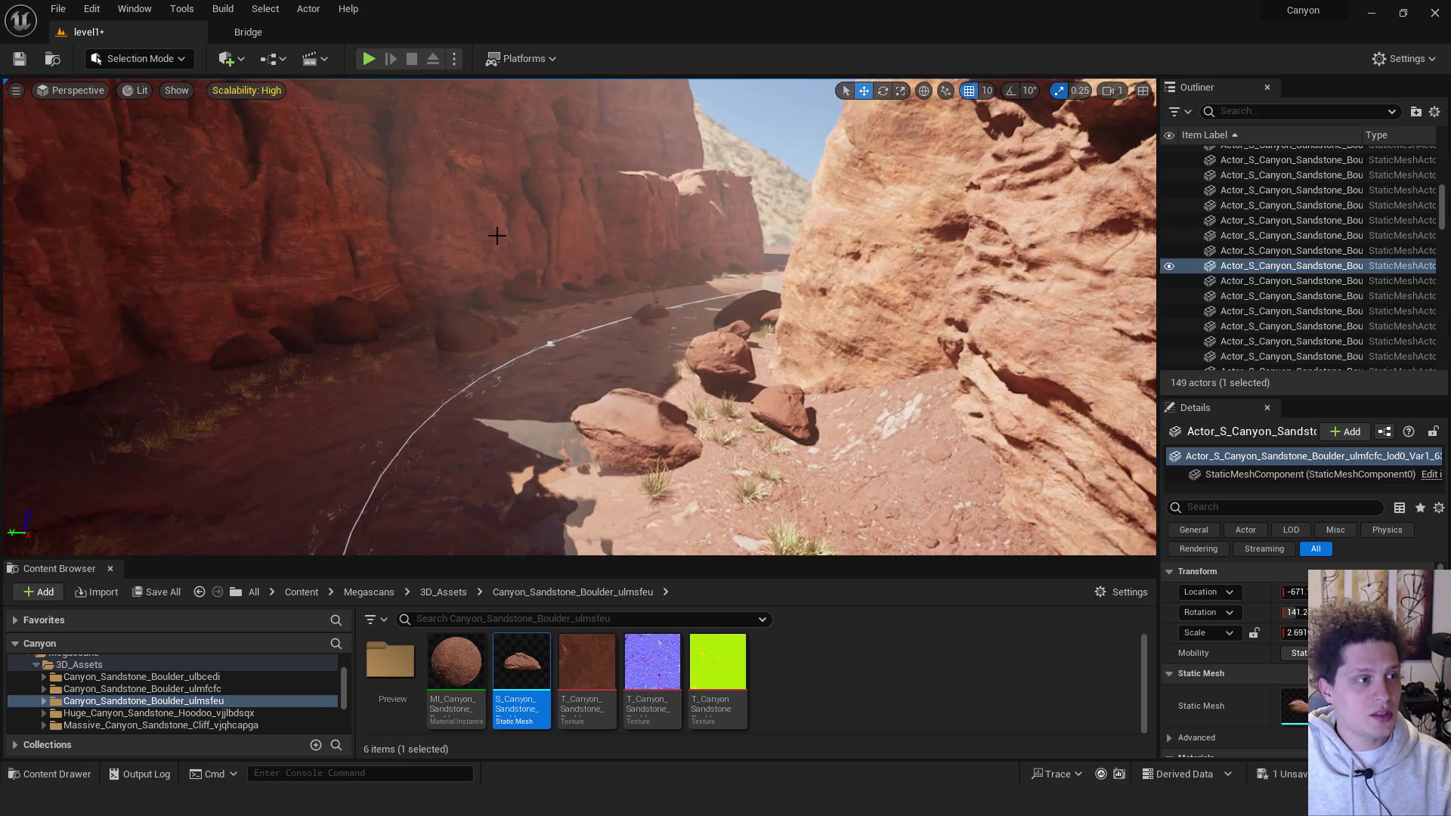
Step: Return the editor to Physical Layout Mode
left_click(184, 60)
left_click(161, 207)
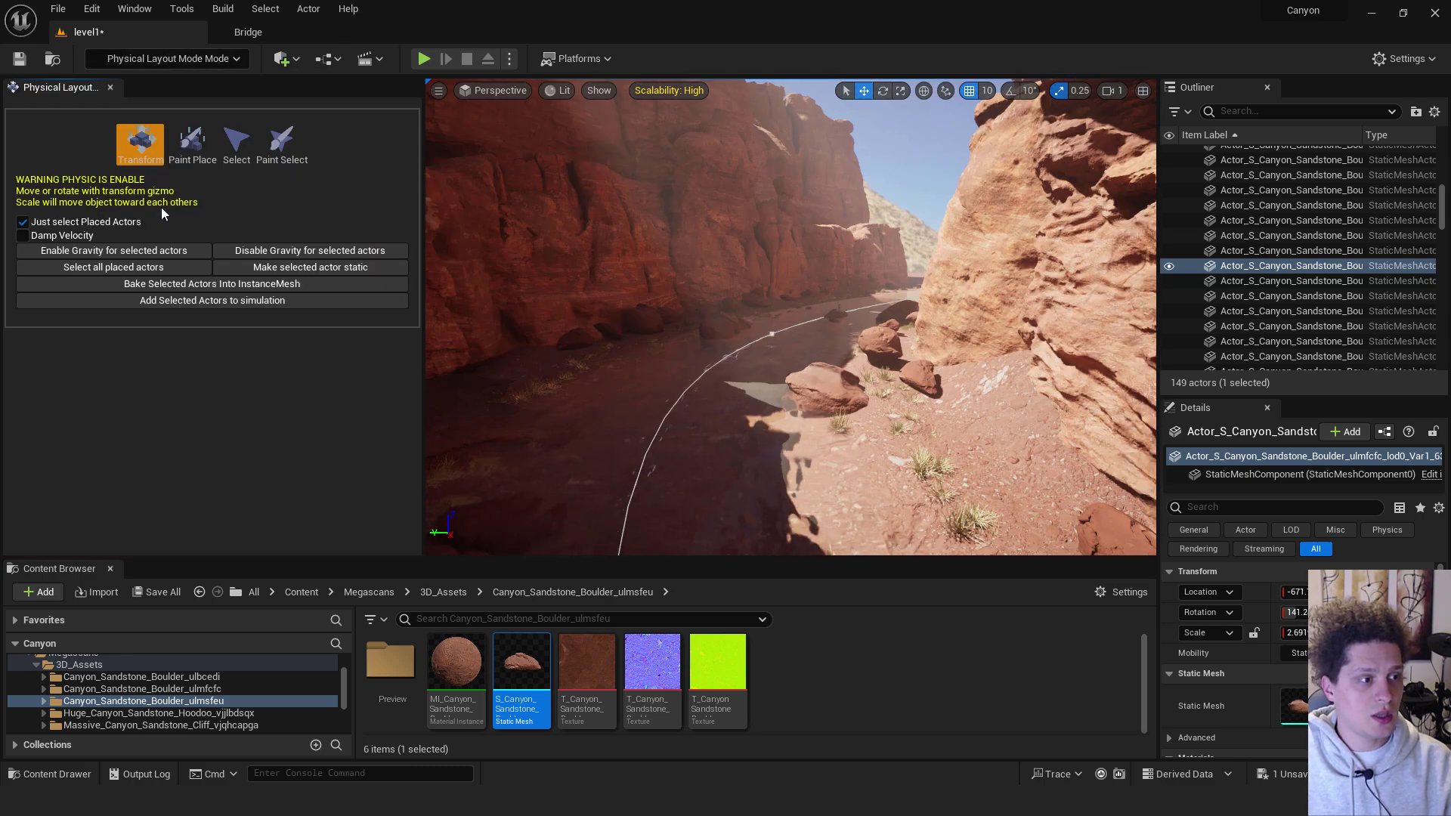